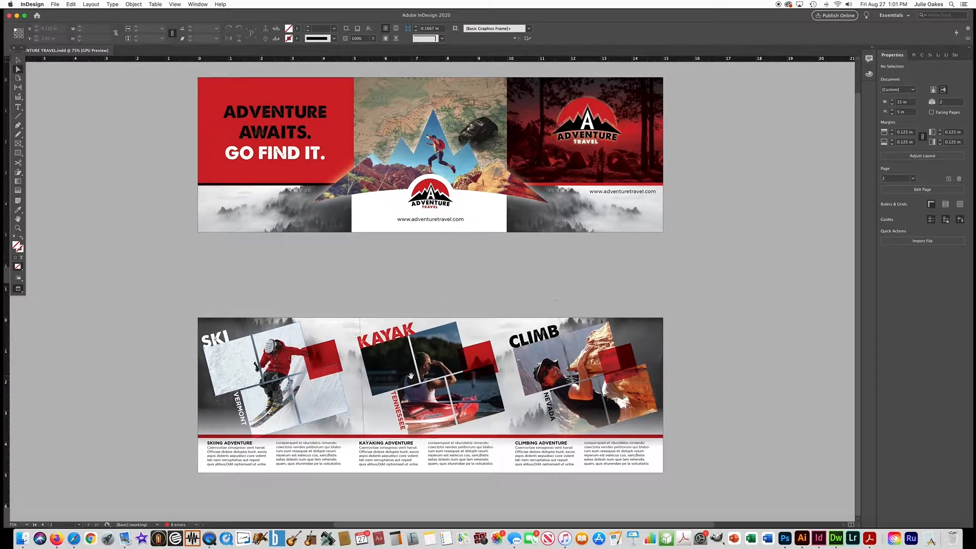
# Delete all the artwork on page 2 and display the page with its margins and guides.
pyautogui.hscroll(-1, 101, 153)
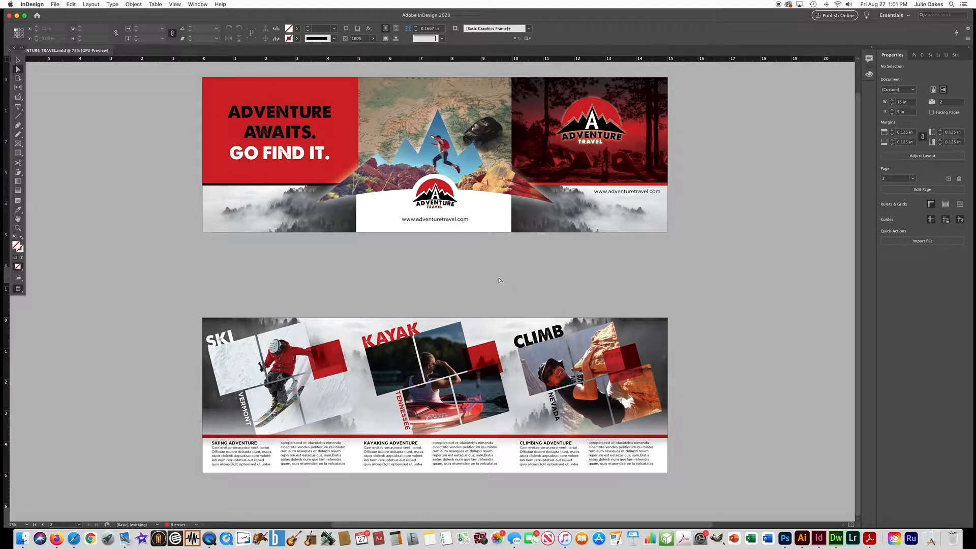
pyautogui.keyDown('super'); pyautogui.click(414, 310); pyautogui.keyUp('super')
pyautogui.moveTo(412, 320); pyautogui.dragTo(386, 195)
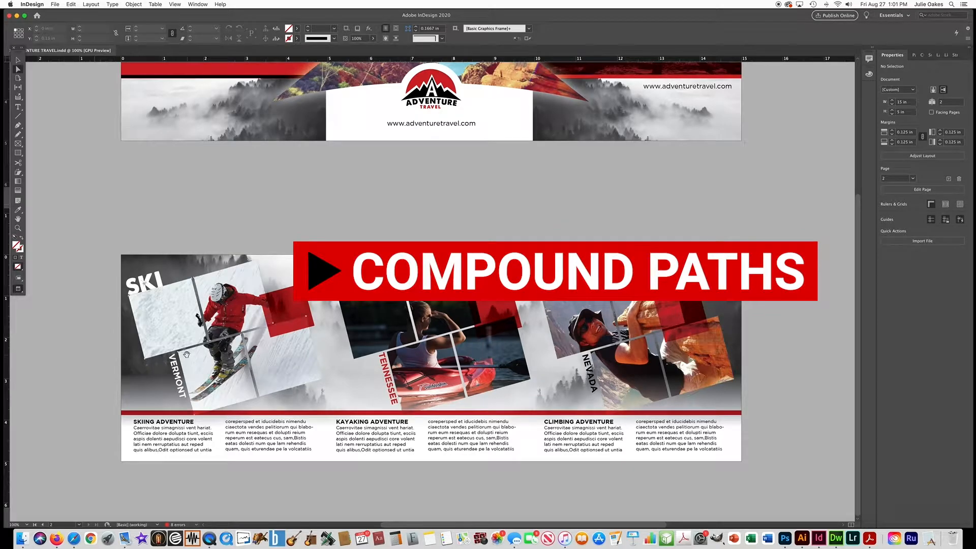
pyautogui.moveTo(74, 209); pyautogui.dragTo(788, 485)
pyautogui.press('Delete')
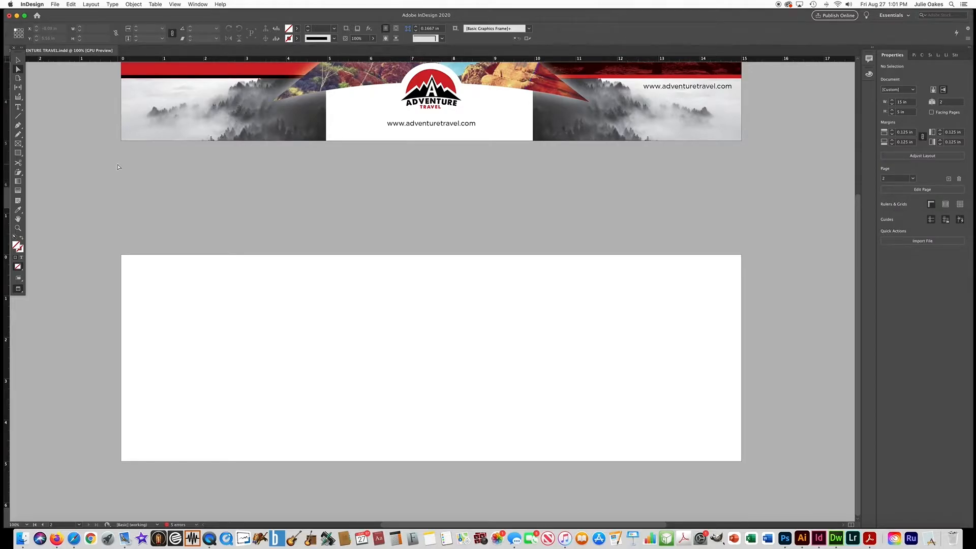
pyautogui.press('w')
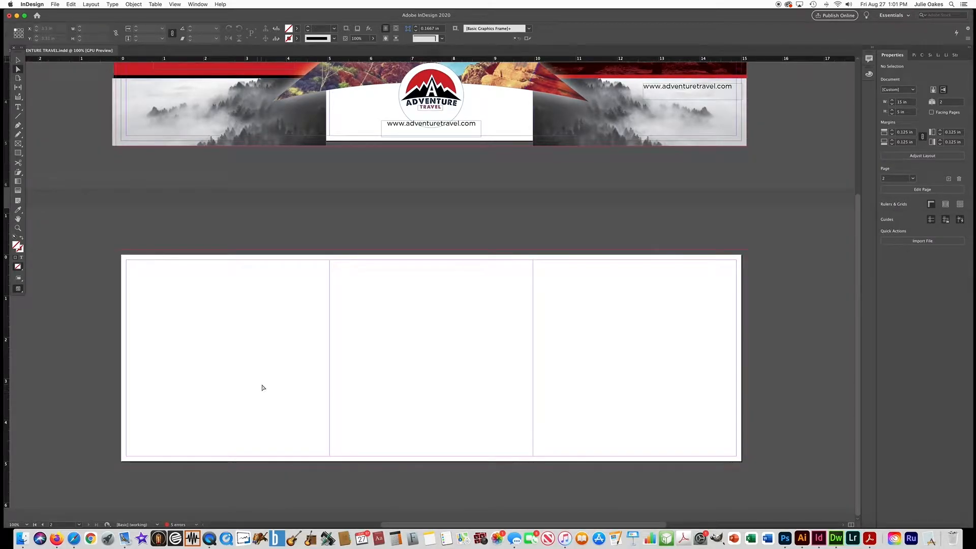
# Draw a rectangular frame about 1.68 × 1.61 in near the left panel's upper-left corner and fill it with black.
pyautogui.press('super+equal')
pyautogui.moveTo(335, 366); pyautogui.dragTo(130, 273)
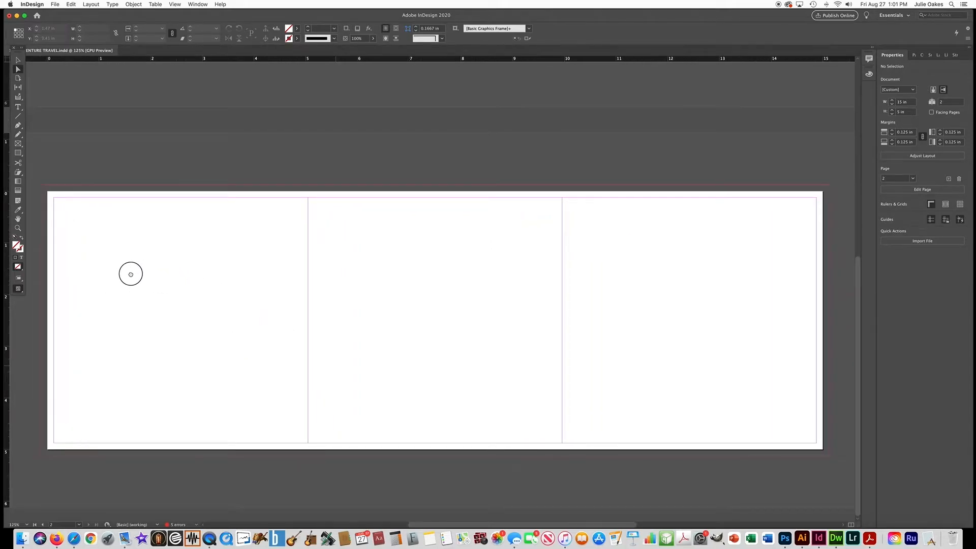
pyautogui.click(20, 145)
pyautogui.moveTo(74, 219); pyautogui.dragTo(161, 302)
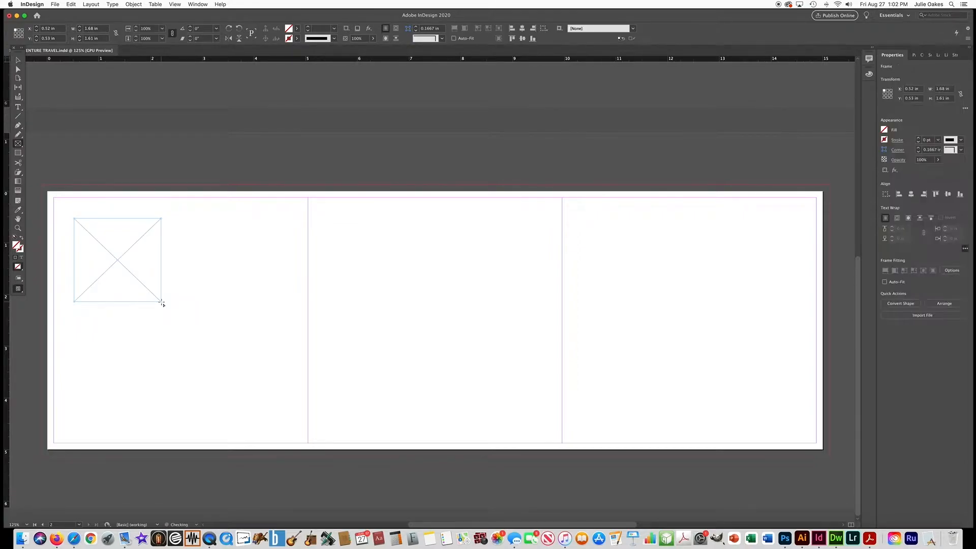
pyautogui.click(297, 29)
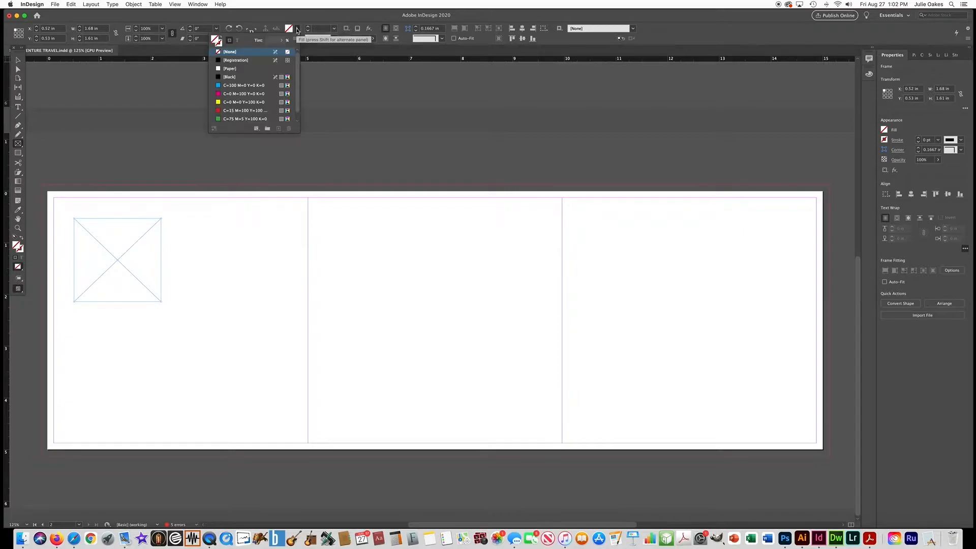
pyautogui.click(220, 76)
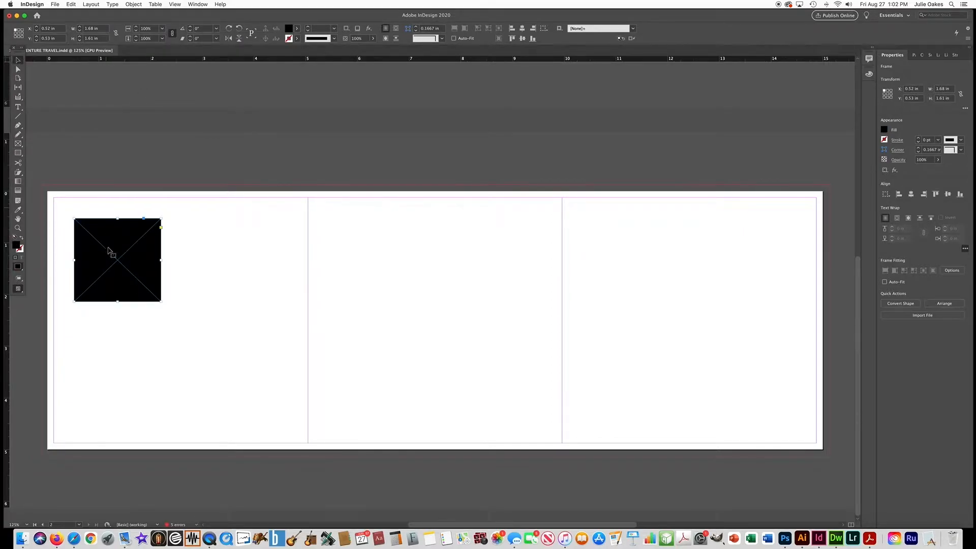
# Duplicate the black frame beside the original, then duplicate the pair into a second row below, offset to the right.
pyautogui.press('super+v')
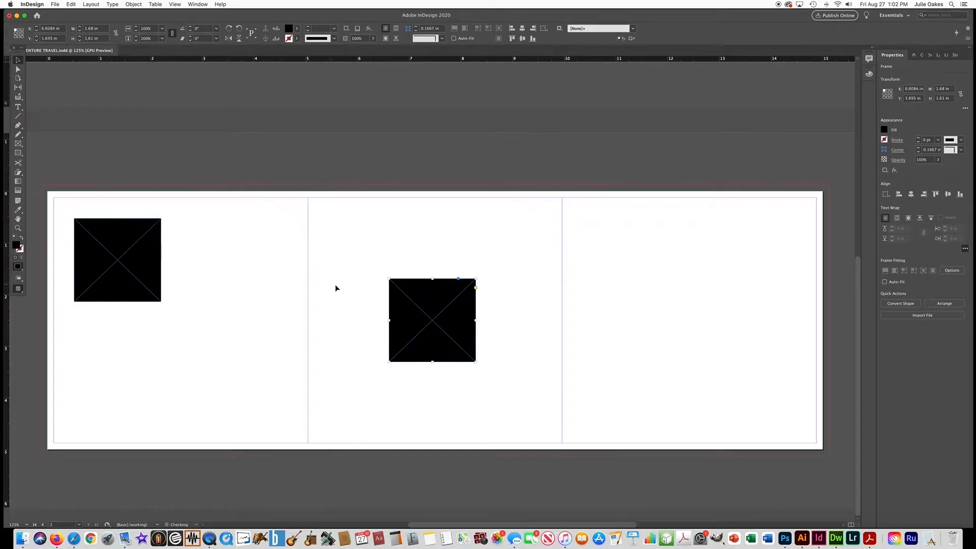
pyautogui.moveTo(396, 293); pyautogui.dragTo(201, 248)
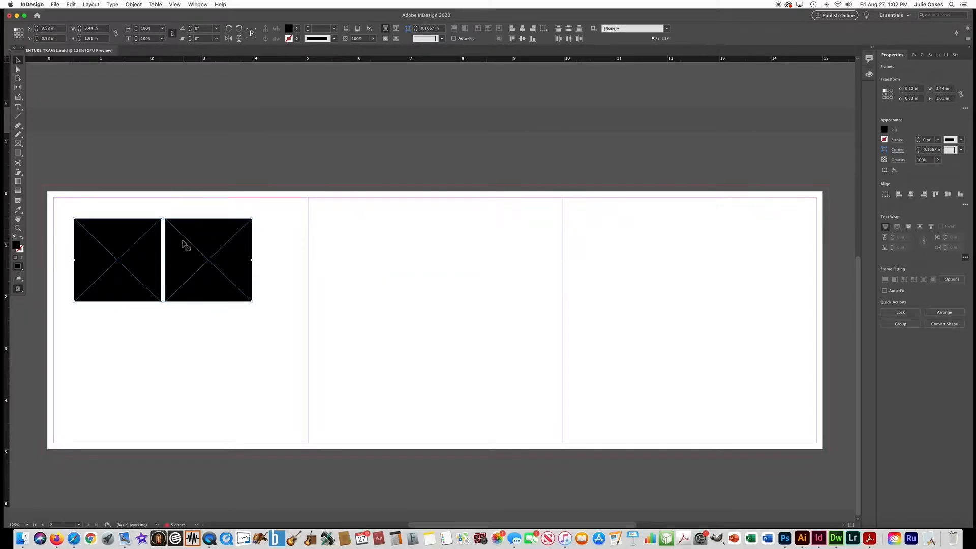
pyautogui.moveTo(184, 247); pyautogui.dragTo(220, 335)
pyautogui.click(190, 206)
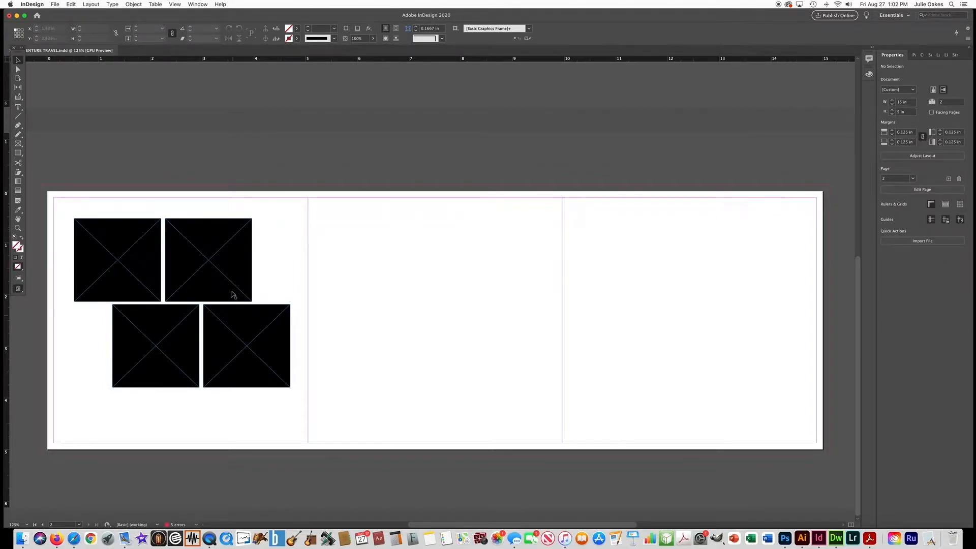
# Combine the four black frames into a single compound path.
pyautogui.moveTo(76, 206); pyautogui.dragTo(294, 393)
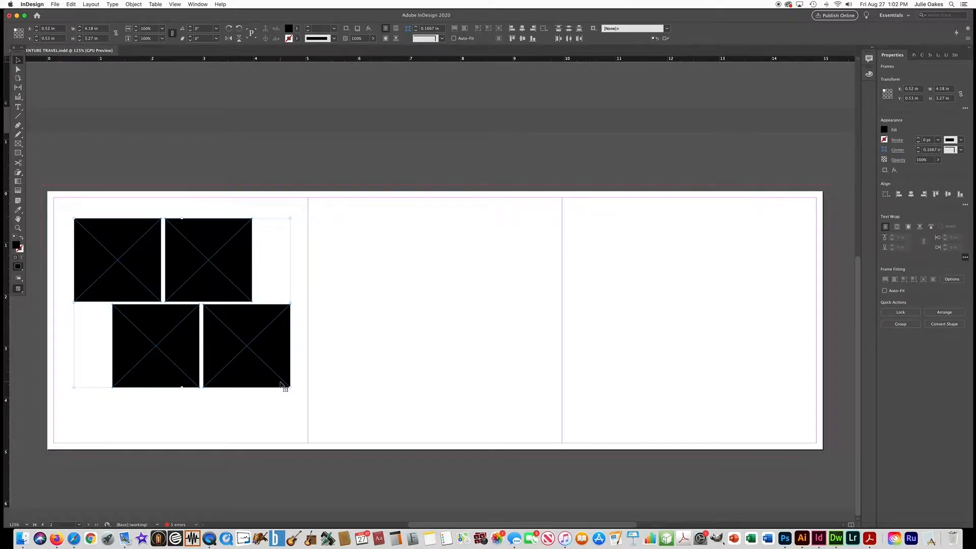
pyautogui.click(134, 4)
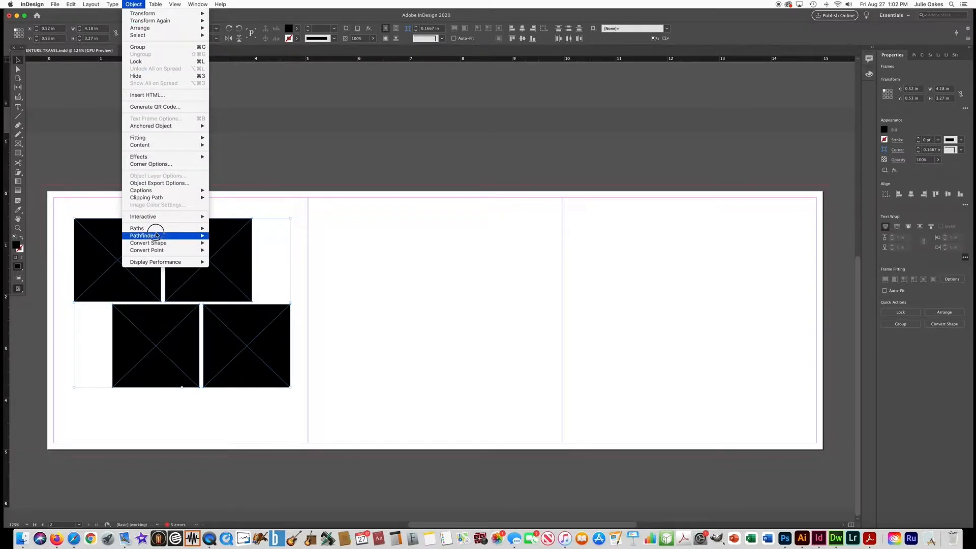
pyautogui.moveTo(156, 230)
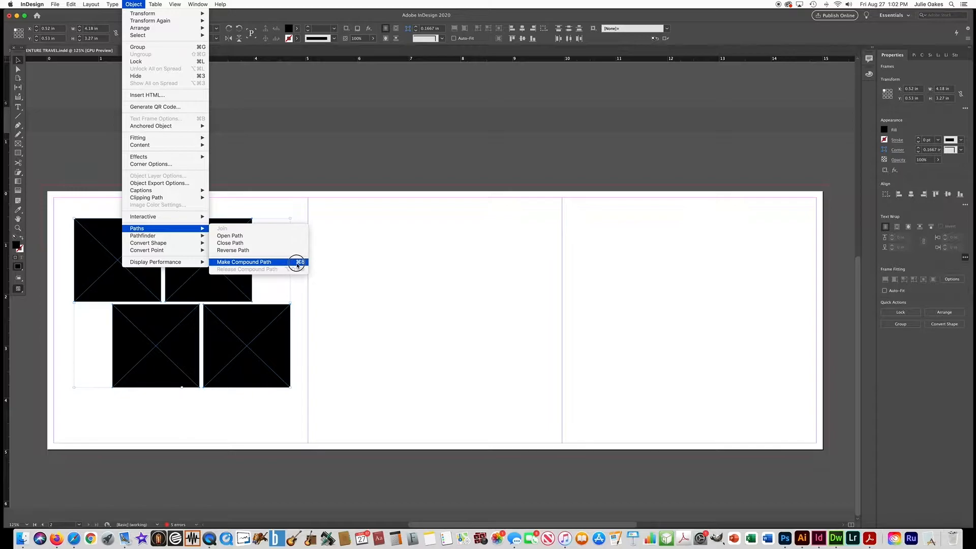
pyautogui.click(240, 262)
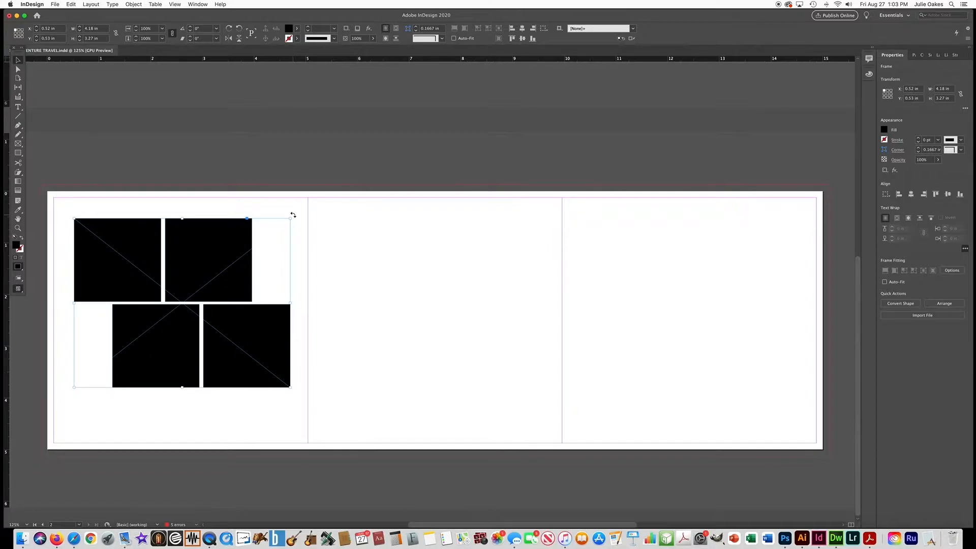
# Rotate the compound path by 15° and reposition it within the left panel.
pyautogui.click(196, 29)
pyautogui.write('15')
pyautogui.press('Return')
pyautogui.moveTo(241, 250); pyautogui.dragTo(208, 262)
pyautogui.press('Right')
pyautogui.press('Right')
pyautogui.press('Right')
pyautogui.press('Right')
pyautogui.press('Right')
pyautogui.press('Right')
pyautogui.press('Right')
pyautogui.press('Right')
pyautogui.press('Right')
pyautogui.press('Right')
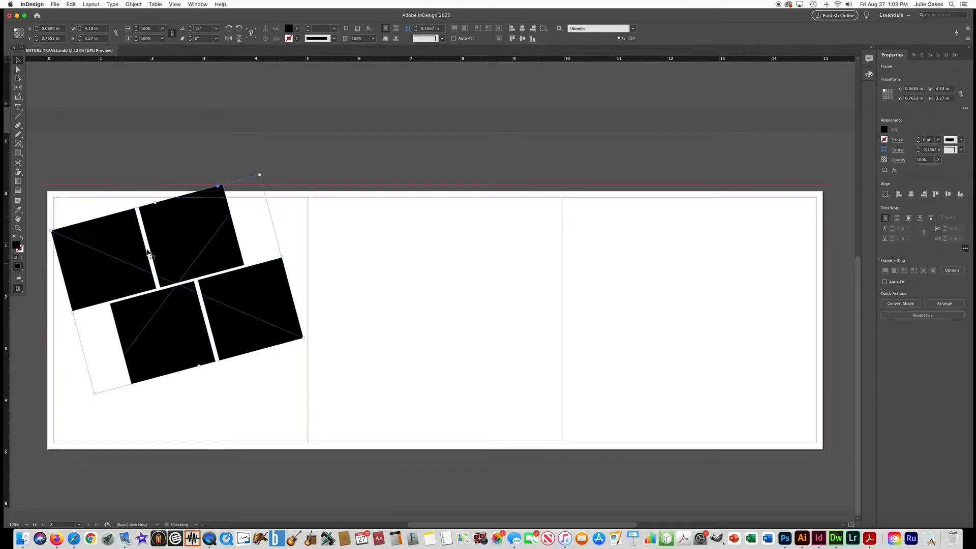
# Scale the rotated compound path down to about 3.94 × 3.09 in and nudge it to fit inside the left panel's margins.
pyautogui.moveTo(259, 175); pyautogui.dragTo(249, 188)
pyautogui.press('Right')
pyautogui.press('Right')
pyautogui.press('Right')
pyautogui.press('Right')
pyautogui.press('Right')
pyautogui.press('Right')
pyautogui.press('Right')
pyautogui.press('Right')
pyautogui.press('Right')
pyautogui.press('Right')
pyautogui.press('Right')
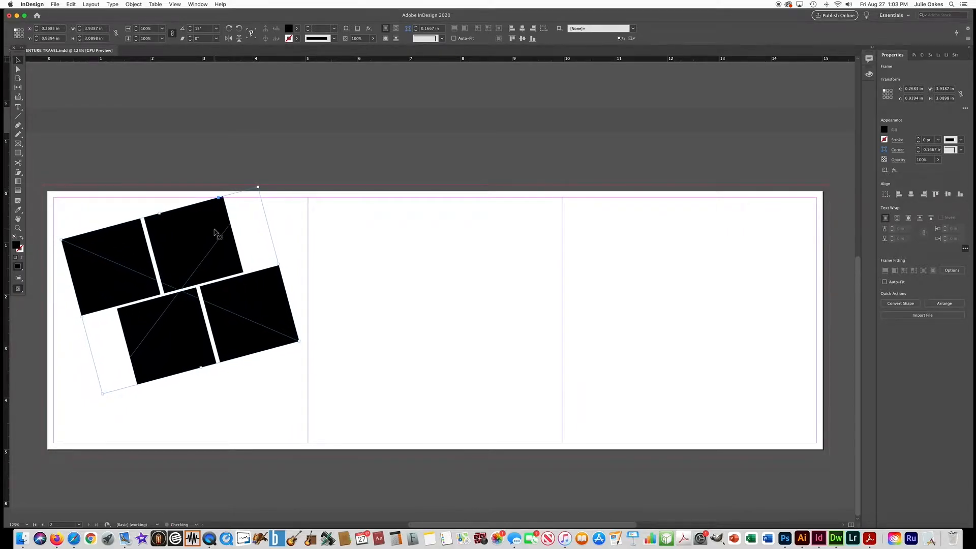
pyautogui.press('Down')
pyautogui.press('Down')
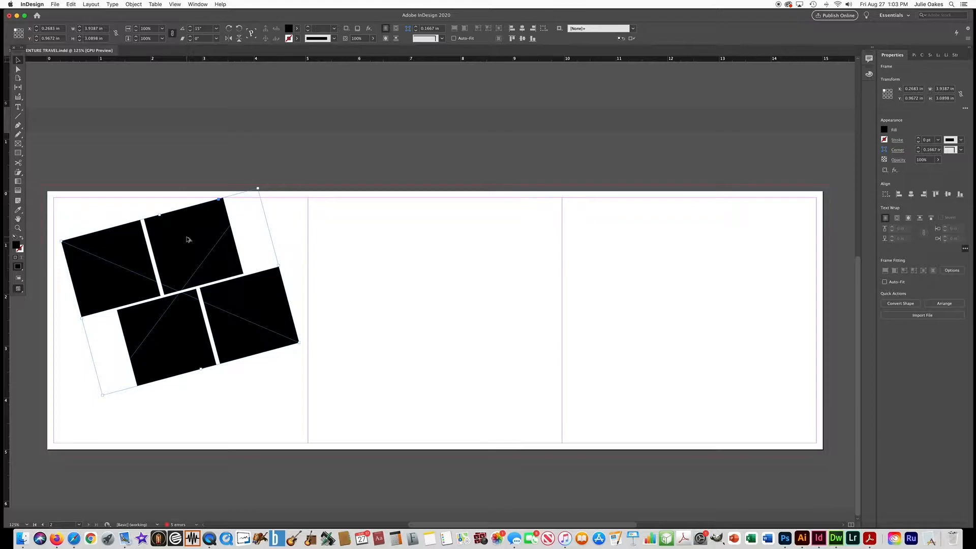
# Duplicate the compound path into the middle and right panels and nudge the middle copy slightly to the right.
pyautogui.moveTo(188, 239); pyautogui.dragTo(442, 248)
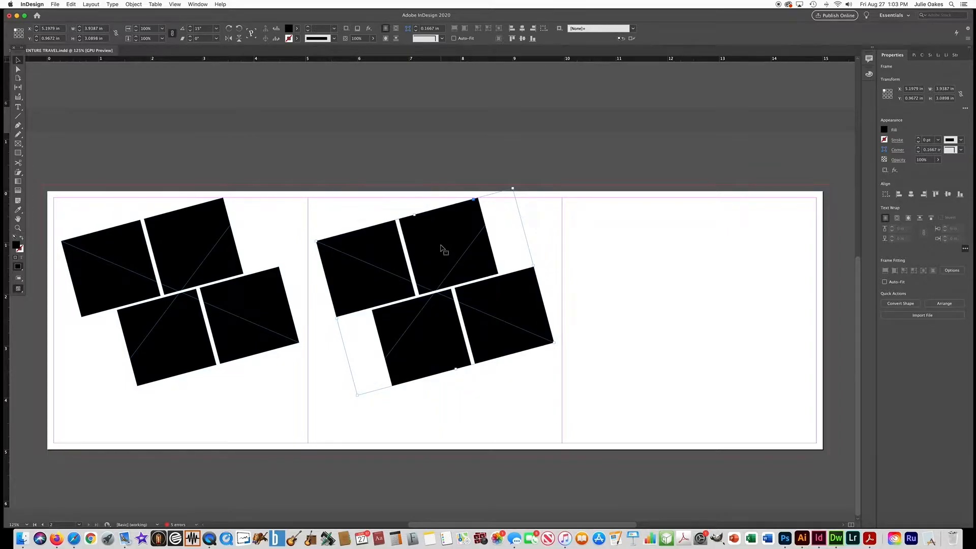
pyautogui.moveTo(431, 249); pyautogui.dragTo(693, 251)
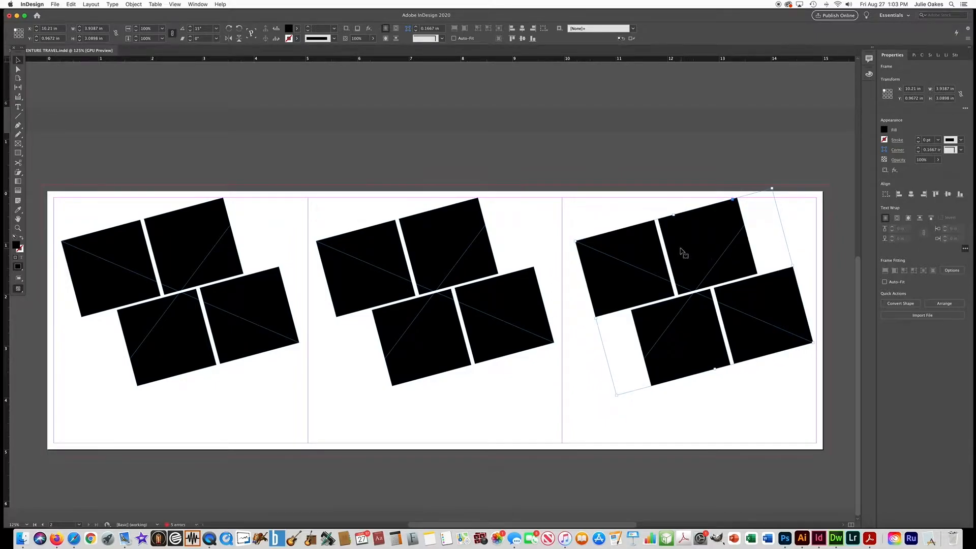
pyautogui.click(342, 275)
pyautogui.press('Right')
pyautogui.press('Right')
pyautogui.press('Right')
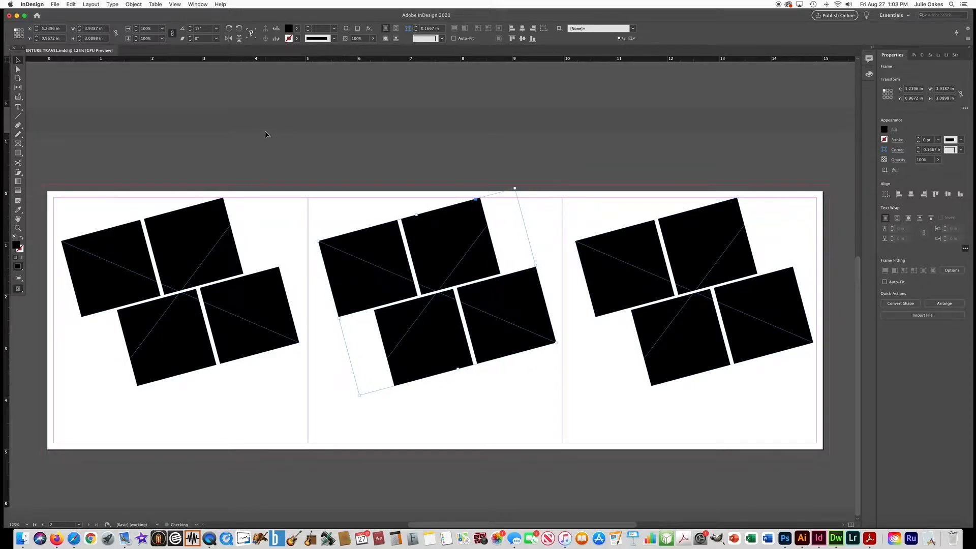
pyautogui.click(266, 134)
# Place the skier photo from the travel brochure folder into the left panel's compound path.
pyautogui.click(177, 259)
pyautogui.click(55, 5)
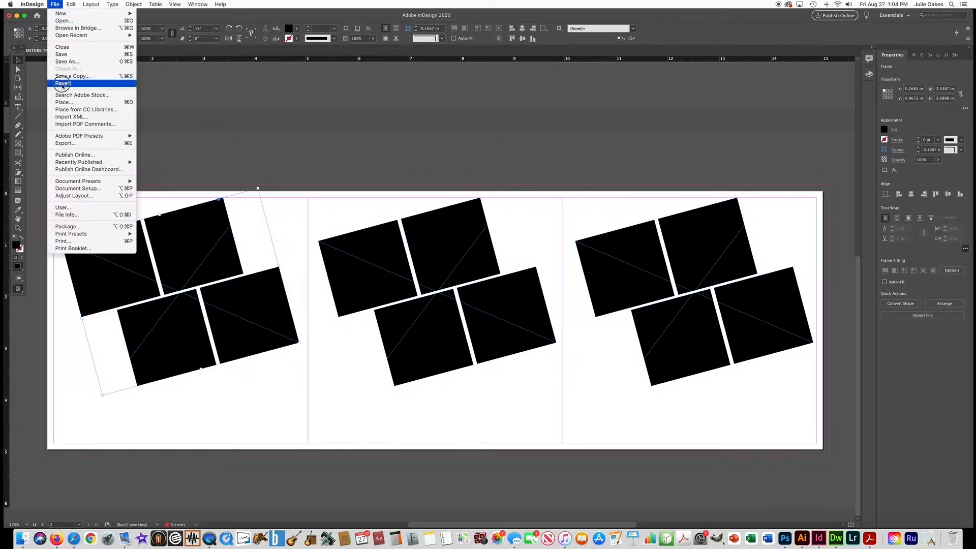
pyautogui.click(135, 103)
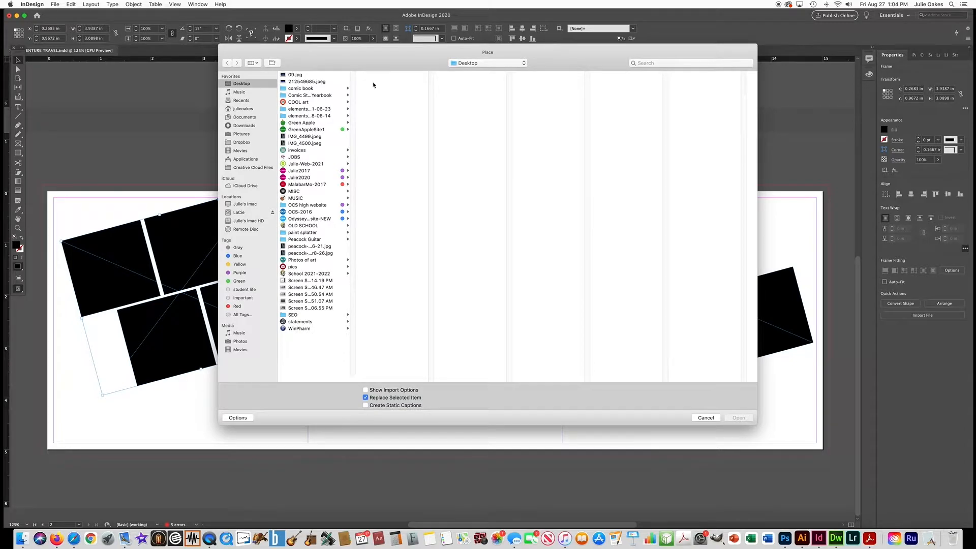
pyautogui.click(462, 64)
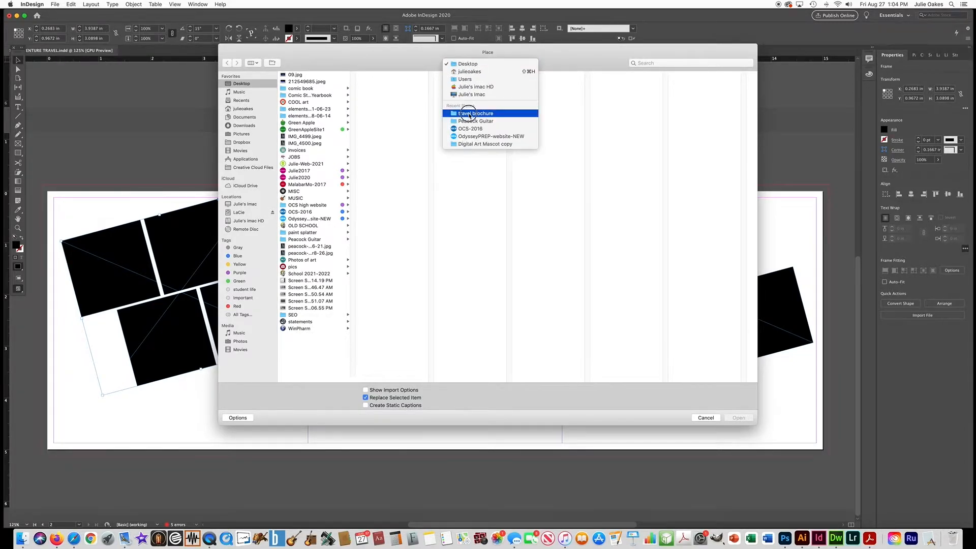
pyautogui.click(469, 113)
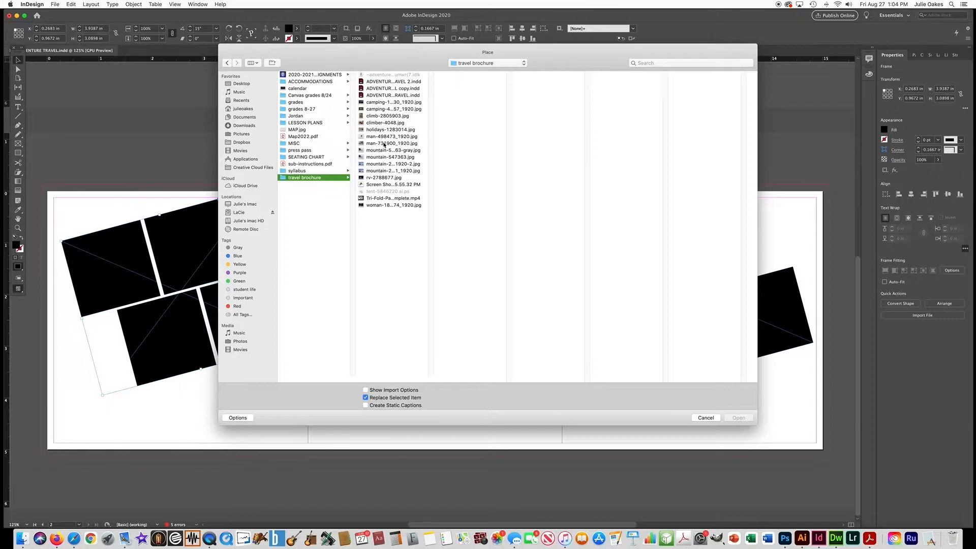
pyautogui.doubleClick(370, 143)
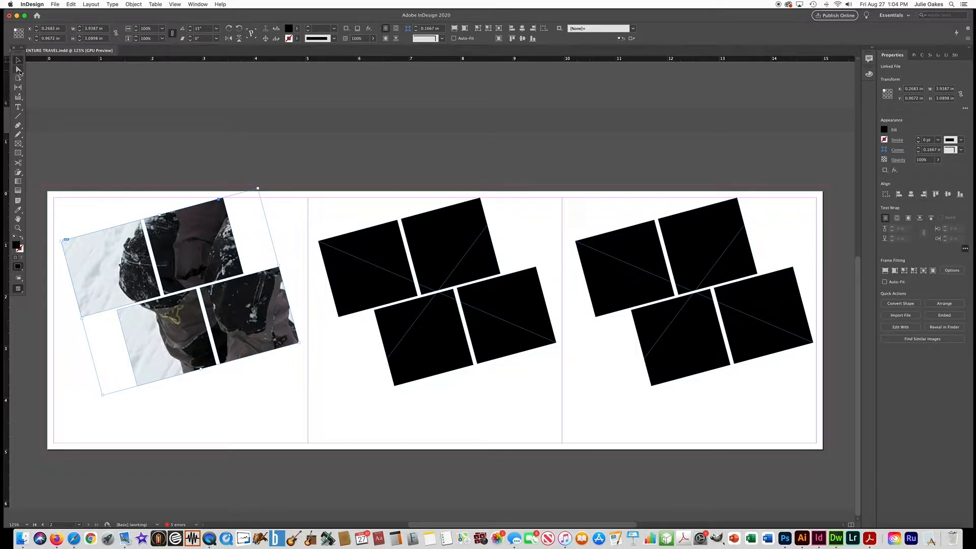
# Fill the left compound path proportionally with the skier photo and enlarge the photo inside it to about 5.42 × 3.51 in.
pyautogui.click(18, 70)
pyautogui.click(207, 253)
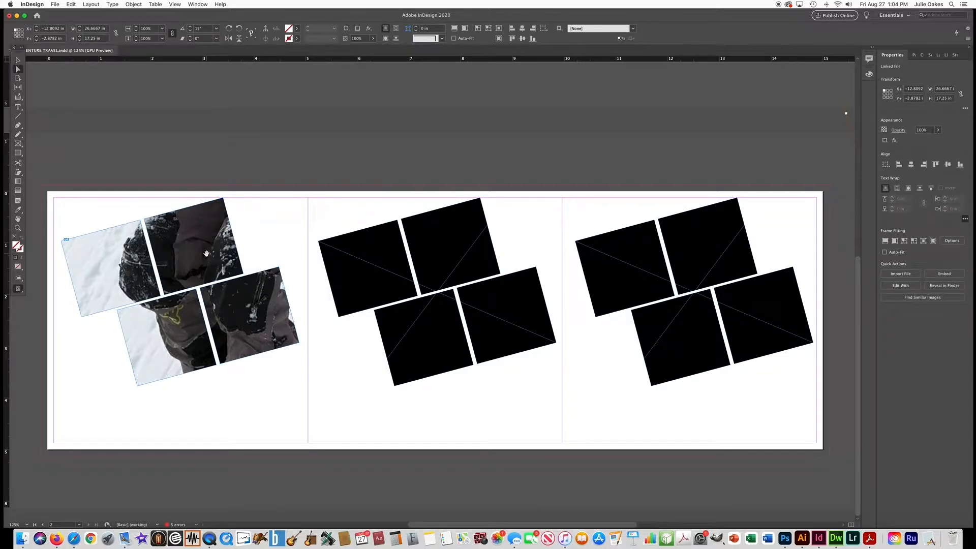
pyautogui.press('super+minus')
pyautogui.press('super+minus')
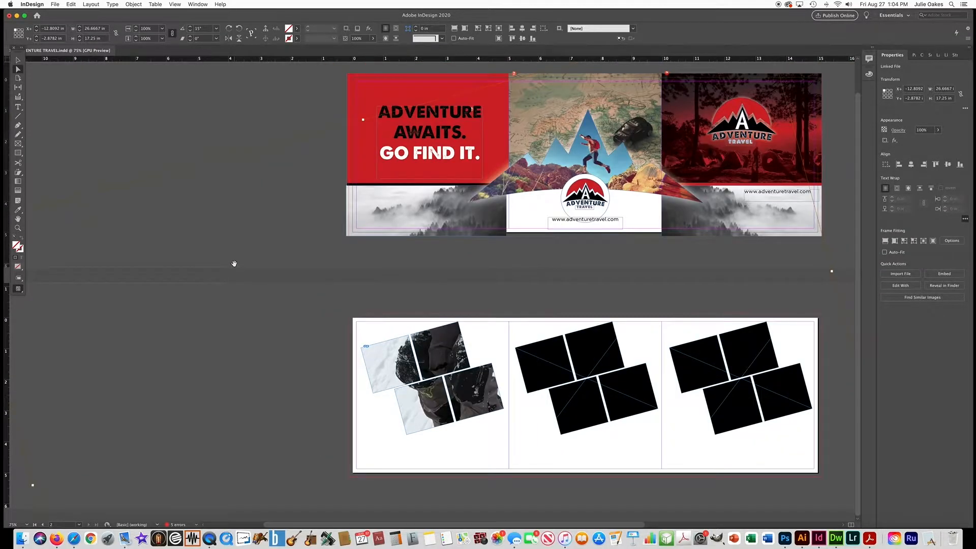
pyautogui.press('super+minus')
pyautogui.press('super+minus')
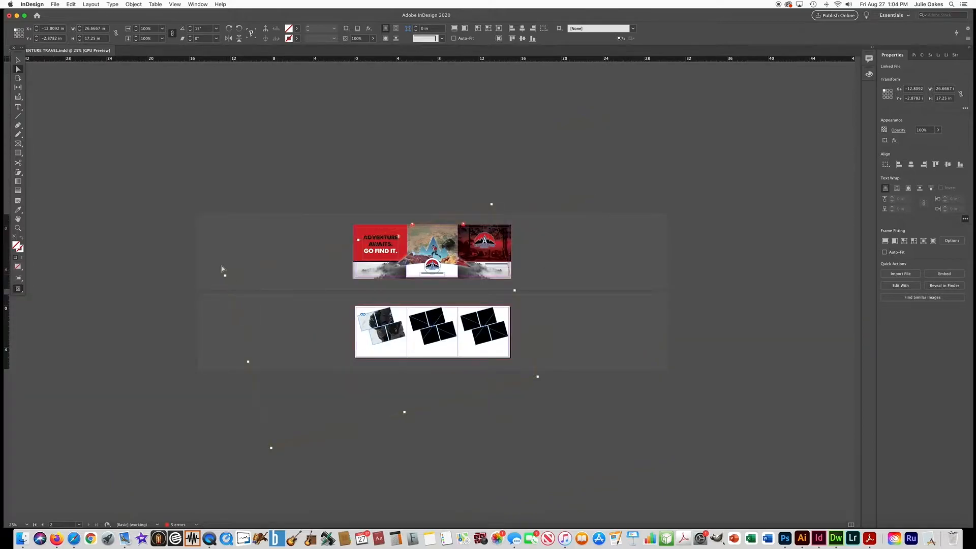
pyautogui.press('super+equal')
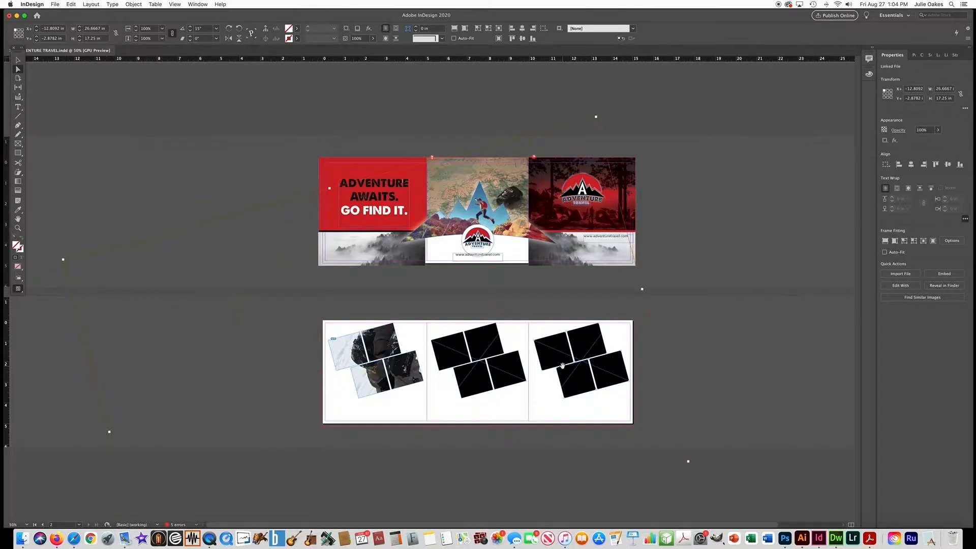
pyautogui.press('super+equal')
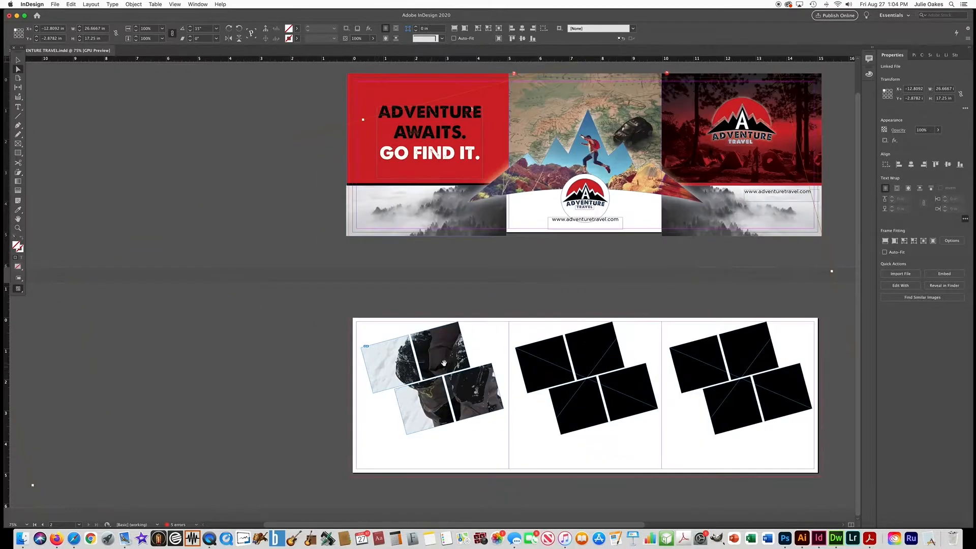
pyautogui.press('super+equal')
pyautogui.press('super+equal')
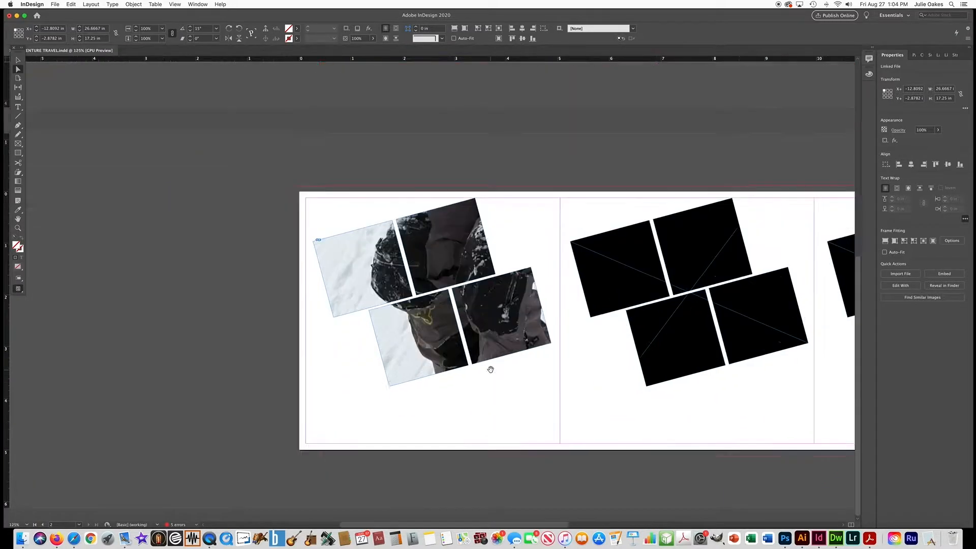
pyautogui.hscroll(7, 490, 369)
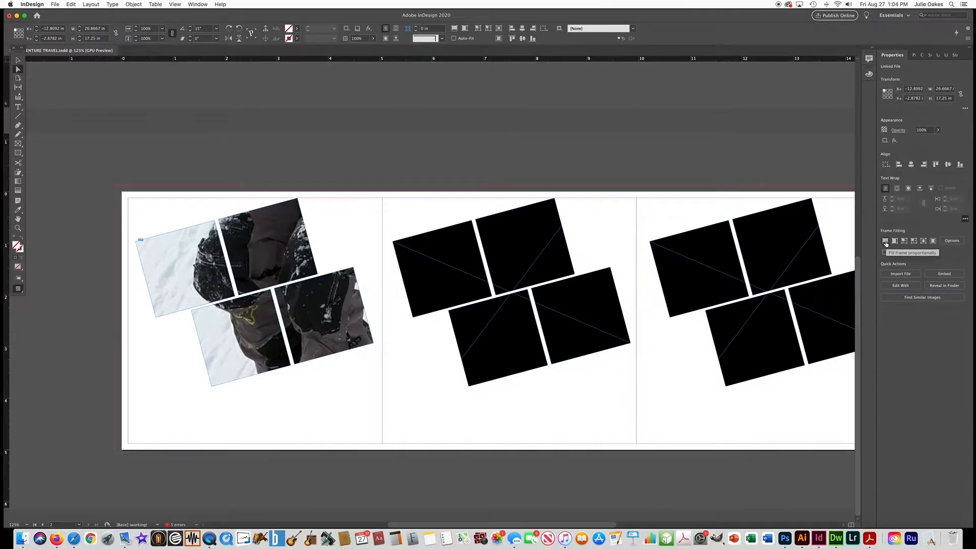
pyautogui.click(885, 242)
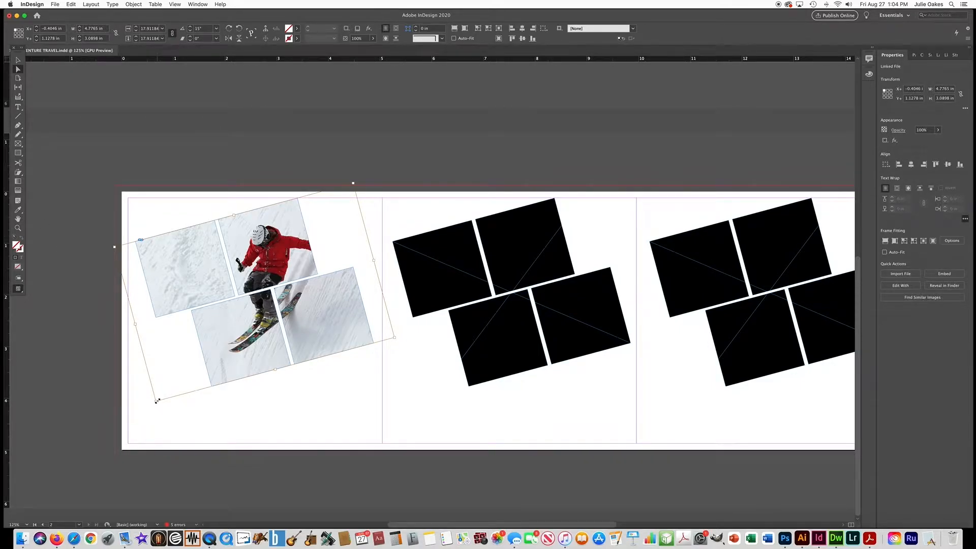
pyautogui.moveTo(157, 401); pyautogui.dragTo(149, 416)
pyautogui.moveTo(101, 250); pyautogui.dragTo(81, 246)
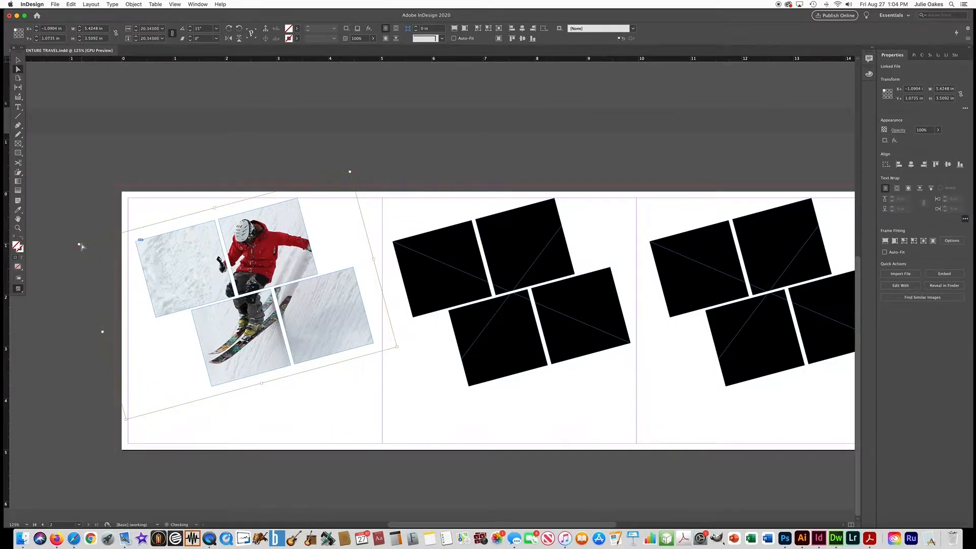
# Enlarge the skier photo to about 5.73 × 3.70 in and nudge it left and down inside the left compound path.
pyautogui.moveTo(396, 349); pyautogui.dragTo(414, 352)
pyautogui.press('Left')
pyautogui.press('Left')
pyautogui.press('Left')
pyautogui.press('Left')
pyautogui.press('Left')
pyautogui.press('Left')
pyautogui.press('Left')
pyautogui.press('Left')
pyautogui.press('Left')
pyautogui.press('Left')
pyautogui.press('Left')
pyautogui.press('Left')
pyautogui.press('Left')
pyautogui.press('Left')
pyautogui.press('Left')
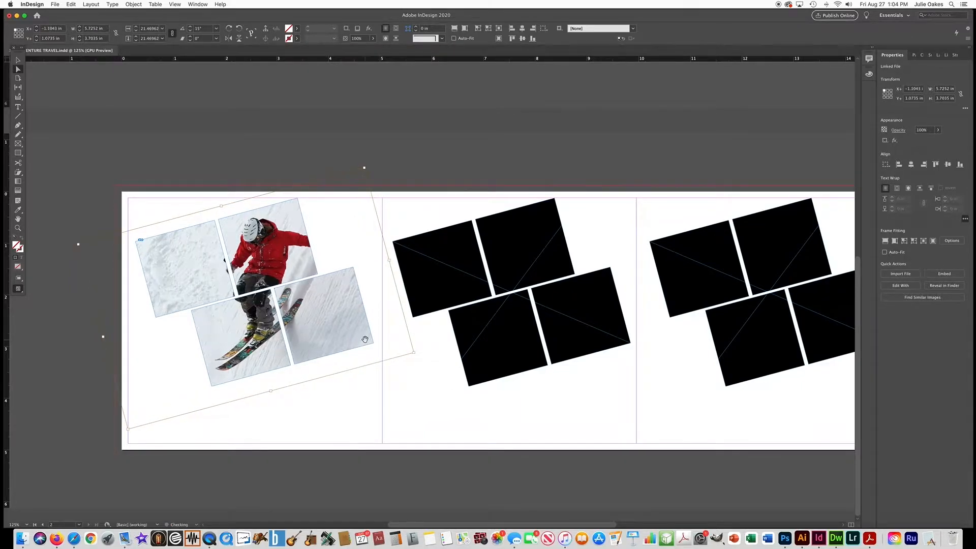
pyautogui.press('Left')
pyautogui.press('Left')
pyautogui.press('Left')
pyautogui.press('Down')
pyautogui.press('Down')
pyautogui.press('Down')
pyautogui.press('Down')
pyautogui.press('Down')
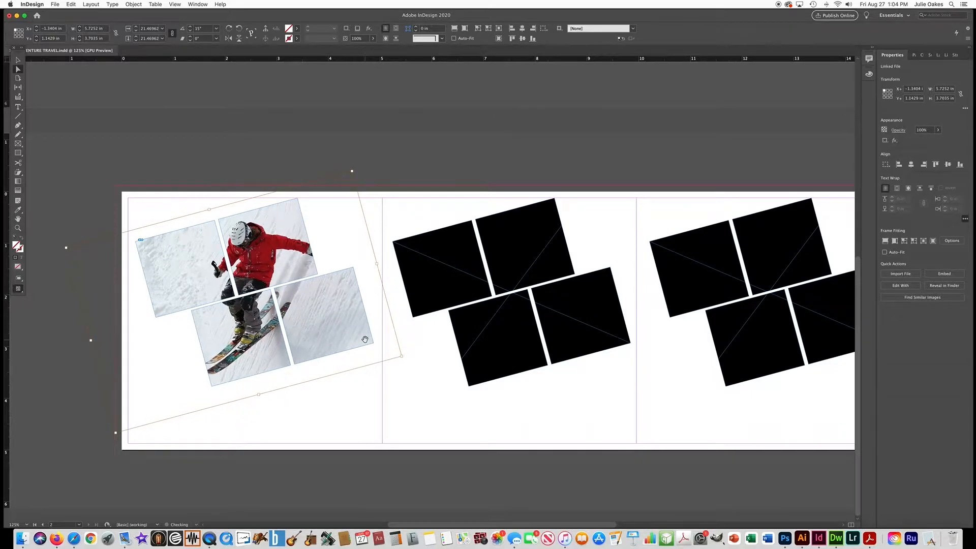
pyautogui.click(364, 146)
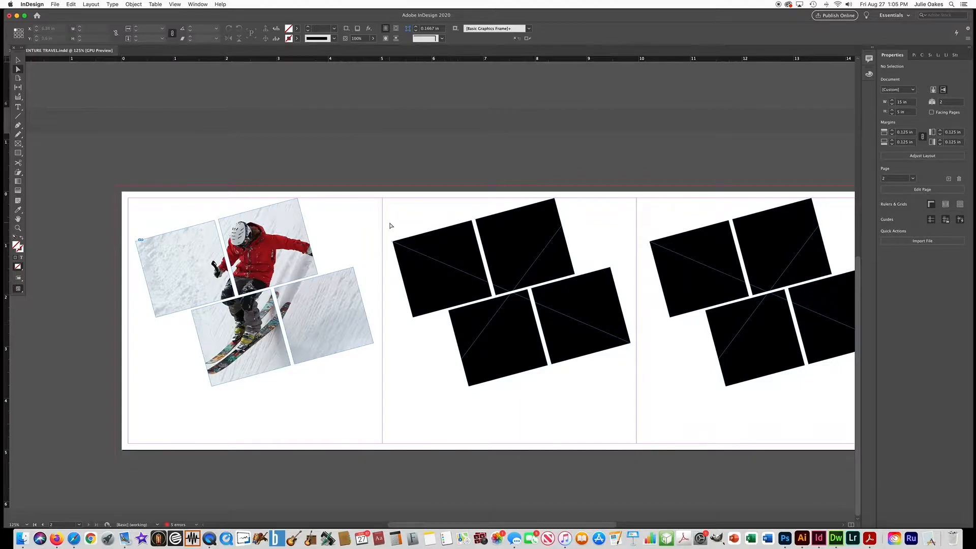
# Place the kayaker photo, the woman-18…74_1920.jpg file in the travel brochure folder, into the middle panel's compound path.
pyautogui.click(19, 61)
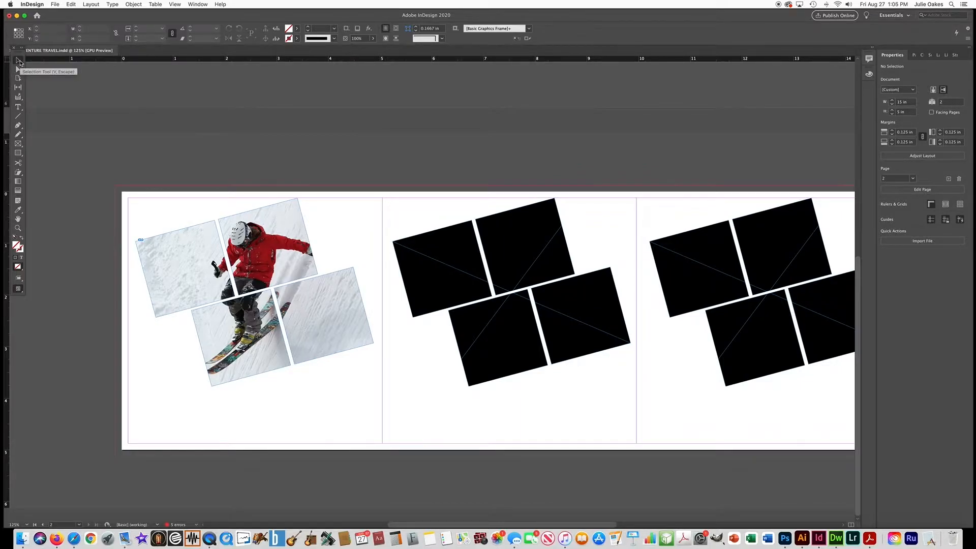
pyautogui.click(460, 259)
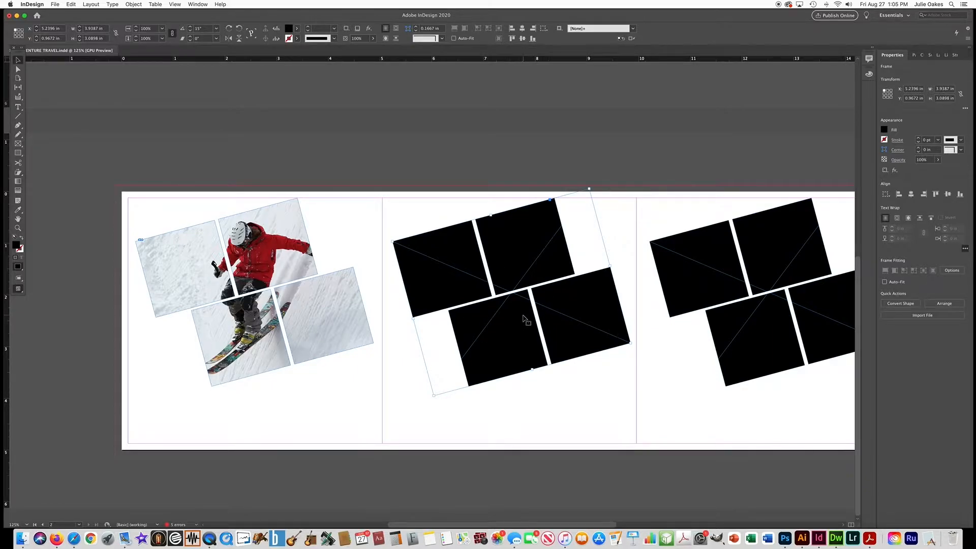
pyautogui.press('super+d')
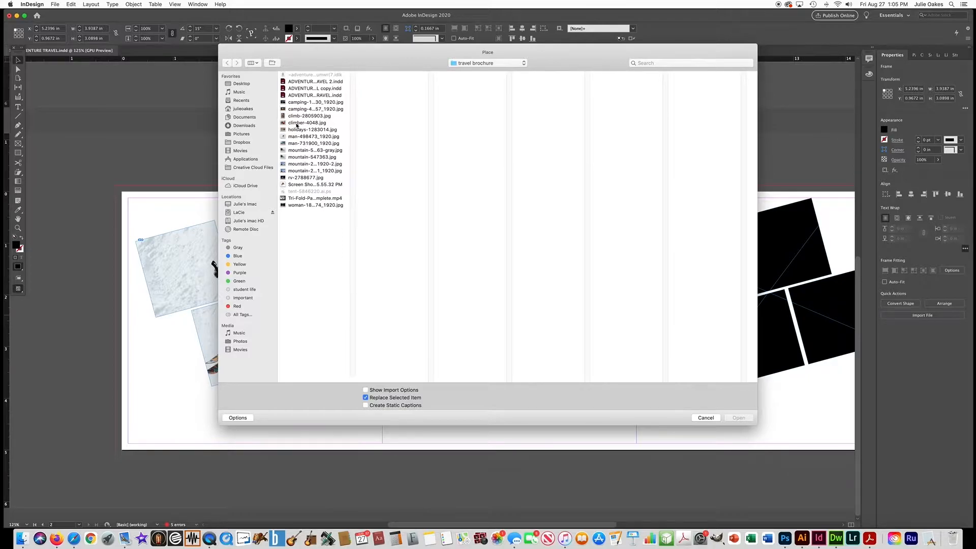
pyautogui.doubleClick(299, 205)
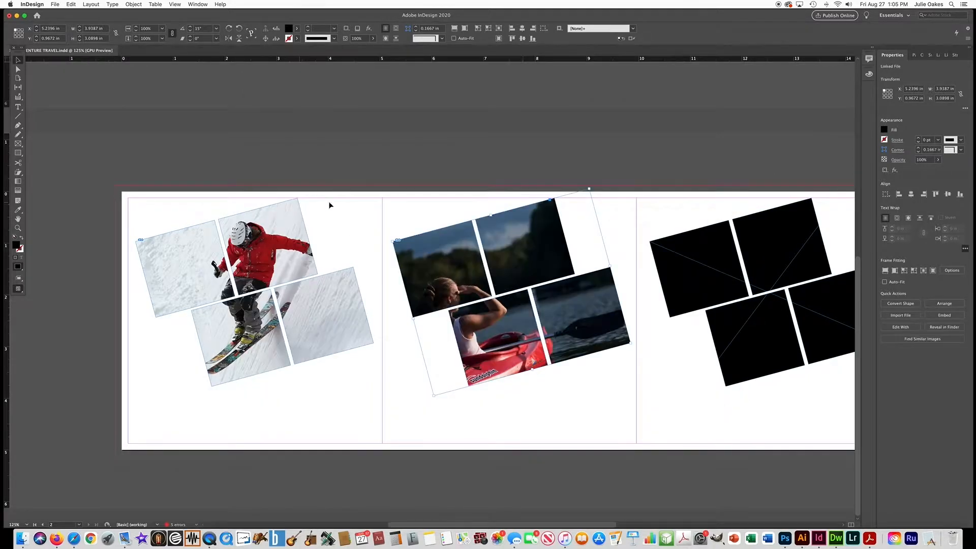
# Fill the middle compound path proportionally with the kayaker photo and enlarge the photo inside it to about 5.89 × 3.93 in.
pyautogui.click(18, 69)
pyautogui.click(468, 317)
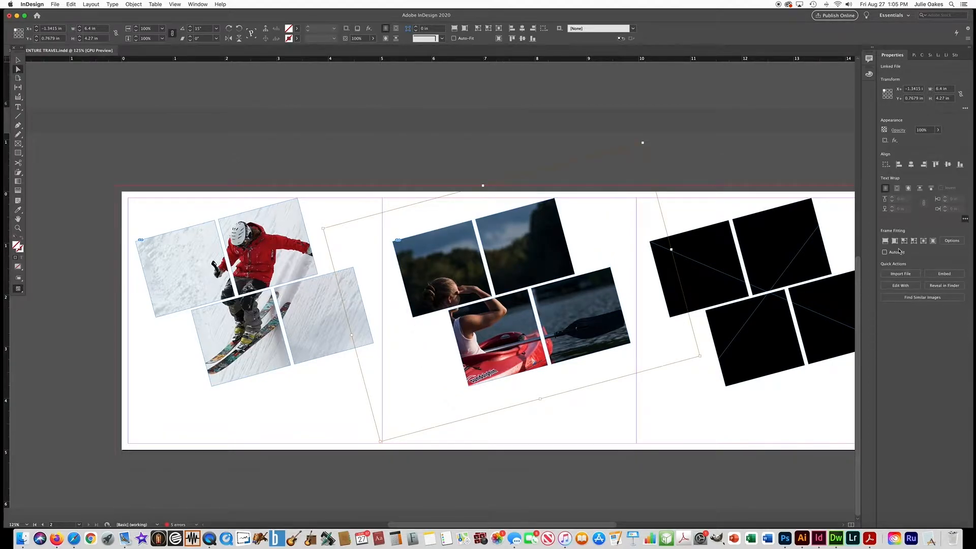
pyautogui.click(884, 241)
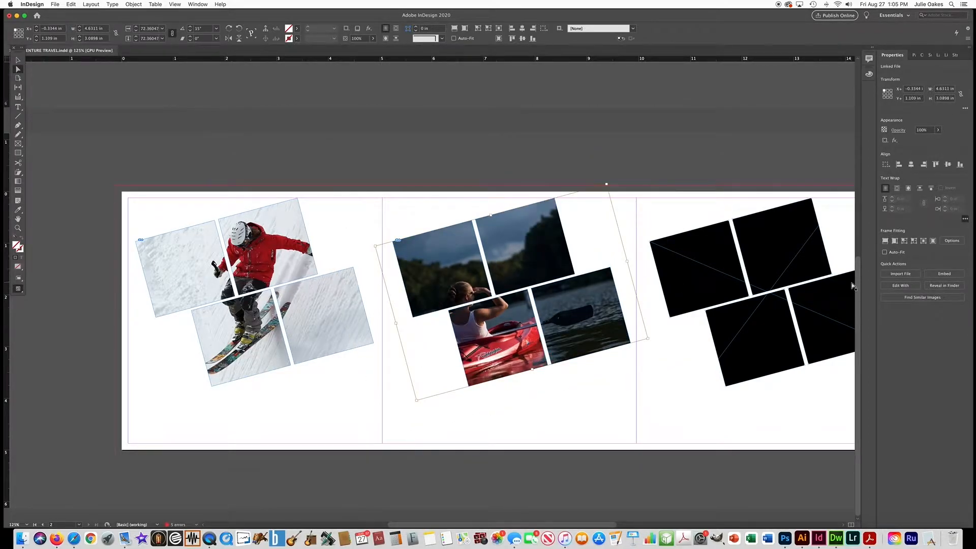
pyautogui.moveTo(608, 184); pyautogui.dragTo(649, 158)
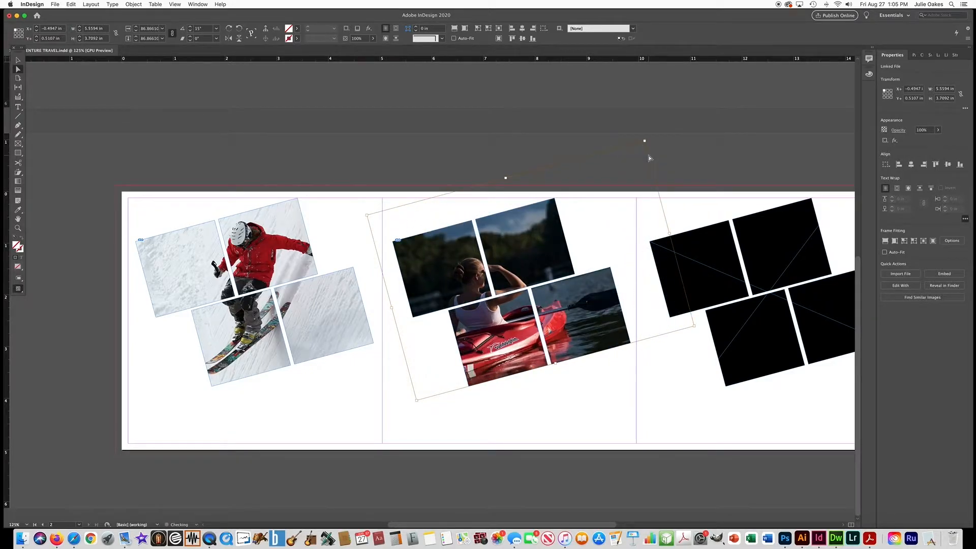
pyautogui.moveTo(694, 325); pyautogui.dragTo(713, 330)
# Nudge the kayaker photo up and to the right inside the middle compound path, with a final correction to the left.
pyautogui.press('Up')
pyautogui.press('Up')
pyautogui.press('Up')
pyautogui.press('Up')
pyautogui.press('Up')
pyautogui.press('Up')
pyautogui.press('Up')
pyautogui.press('Up')
pyautogui.press('Up')
pyautogui.press('Up')
pyautogui.press('Up')
pyautogui.press('Up')
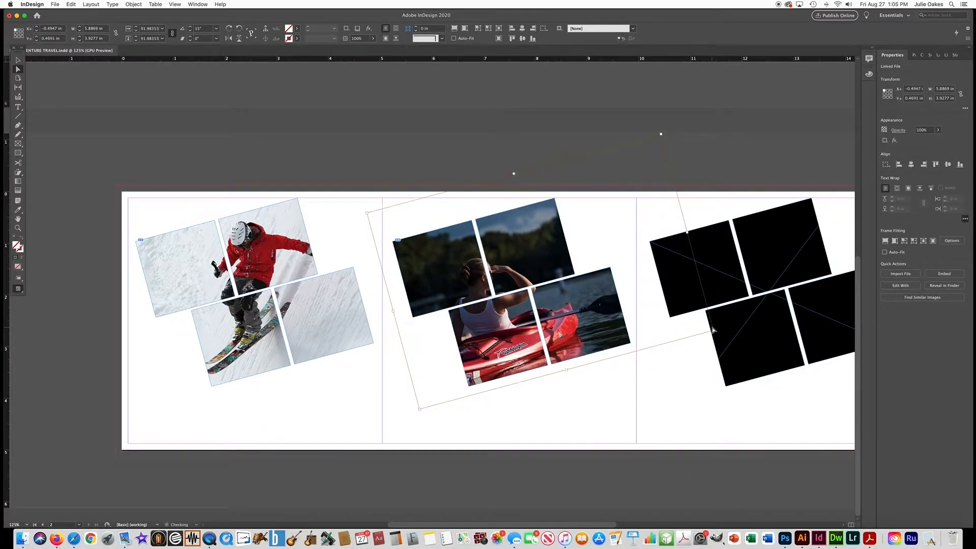
pyautogui.press('Right')
pyautogui.press('Right')
pyautogui.press('Right')
pyautogui.press('Right')
pyautogui.press('Right')
pyautogui.press('Right')
pyautogui.press('Right')
pyautogui.press('Right')
pyautogui.press('Right')
pyautogui.press('Right')
pyautogui.press('Right')
pyautogui.press('Right')
pyautogui.press('Right')
pyautogui.press('Right')
pyautogui.press('Right')
pyautogui.press('Right')
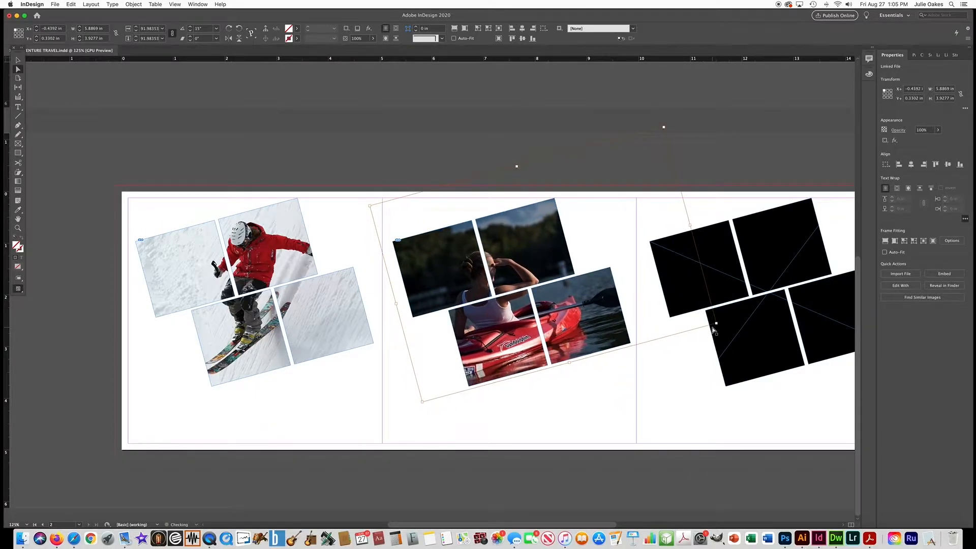
pyautogui.press('Up')
pyautogui.press('Up')
pyautogui.press('Up')
pyautogui.press('Up')
pyautogui.press('Up')
pyautogui.press('Up')
pyautogui.press('Up')
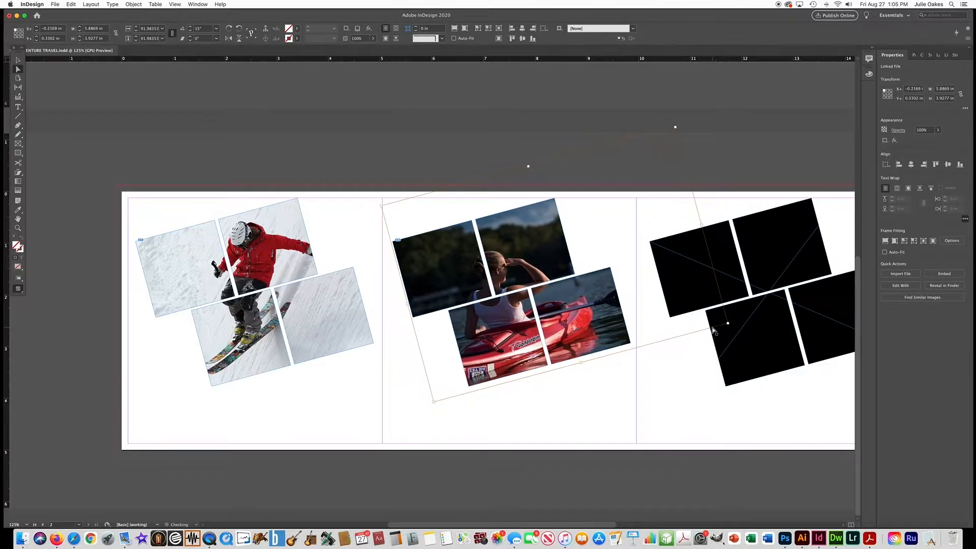
pyautogui.press('Right')
pyautogui.press('Right')
pyautogui.press('Right')
pyautogui.press('Right')
pyautogui.press('Right')
pyautogui.press('Right')
pyautogui.press('Right')
pyautogui.press('Right')
pyautogui.press('Right')
pyautogui.press('Right')
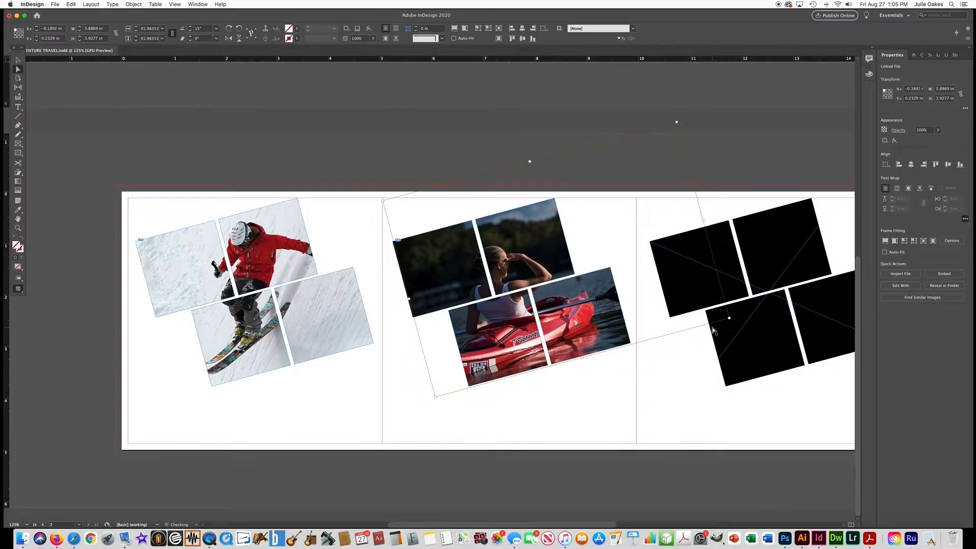
pyautogui.press('Up')
pyautogui.press('Right')
pyautogui.press('Right')
pyautogui.press('Right')
pyautogui.press('Right')
pyautogui.press('Right')
pyautogui.press('Right')
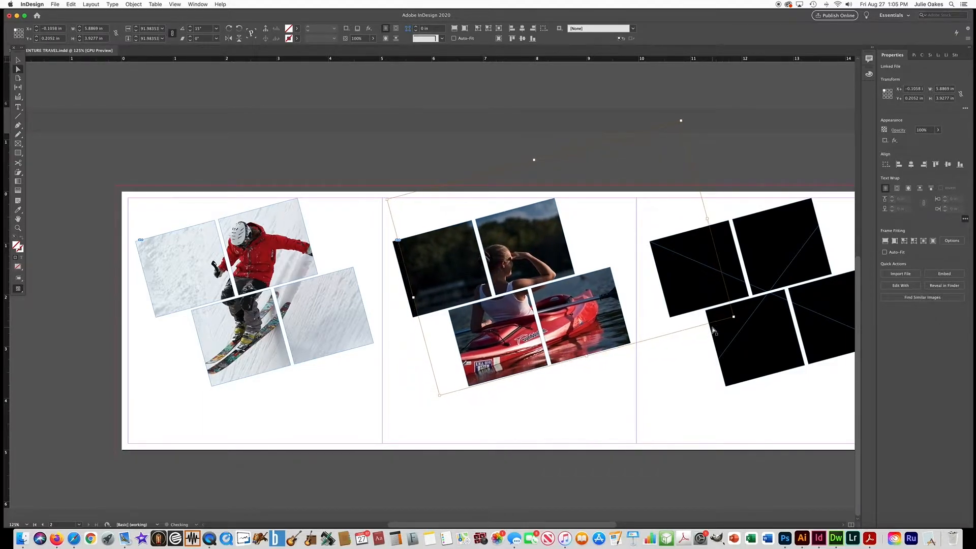
pyautogui.press('Up')
pyautogui.press('Up')
pyautogui.press('Left')
pyautogui.press('Left')
pyautogui.press('Left')
pyautogui.press('Left')
pyautogui.press('Left')
pyautogui.press('Left')
pyautogui.press('Left')
pyautogui.press('Left')
pyautogui.press('Left')
pyautogui.press('Left')
pyautogui.press('Left')
pyautogui.press('Left')
pyautogui.press('Left')
pyautogui.press('Left')
pyautogui.click(411, 145)
# Place climber-4048.jpg into the right panel's compound path and fill the frame proportionally.
pyautogui.hscroll(5, 503, 282)
pyautogui.click(18, 60)
pyautogui.click(620, 267)
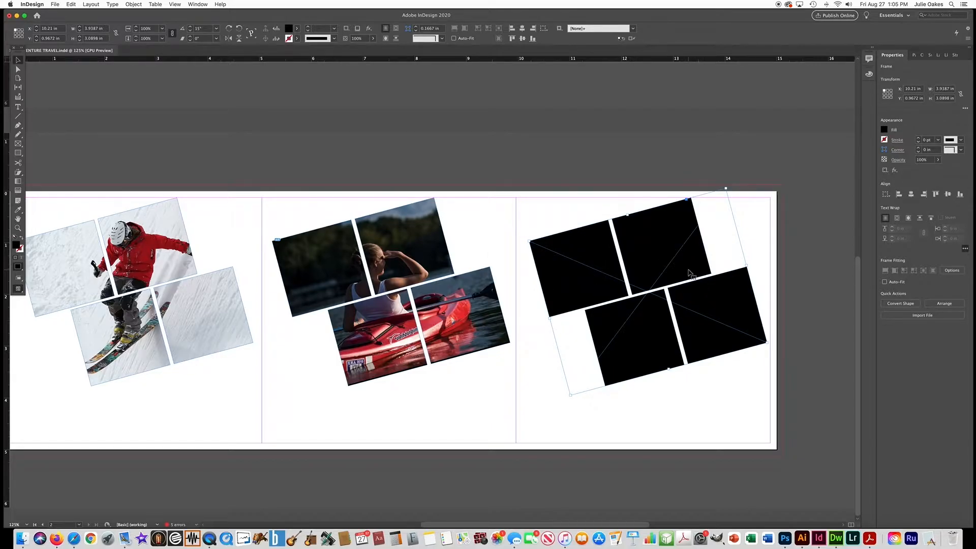
pyautogui.press('super+d')
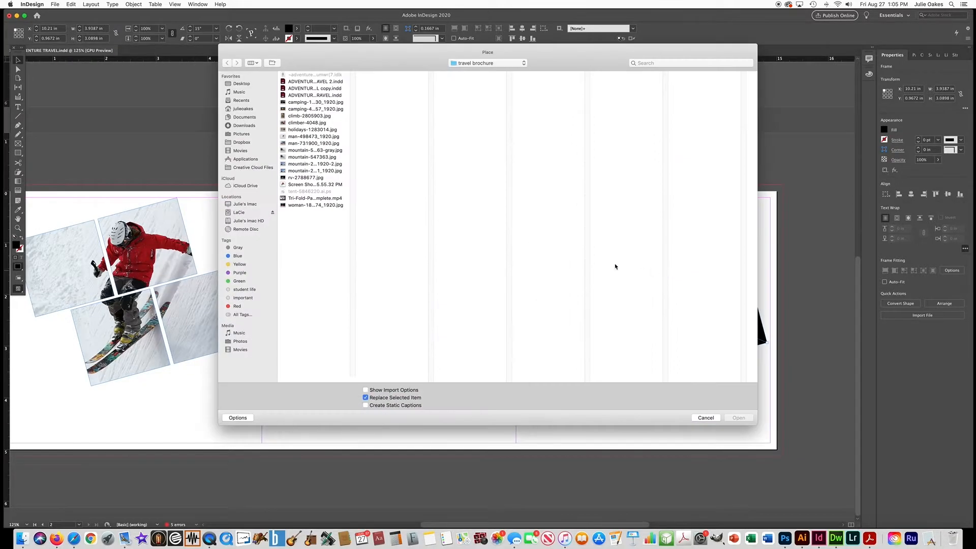
pyautogui.doubleClick(293, 122)
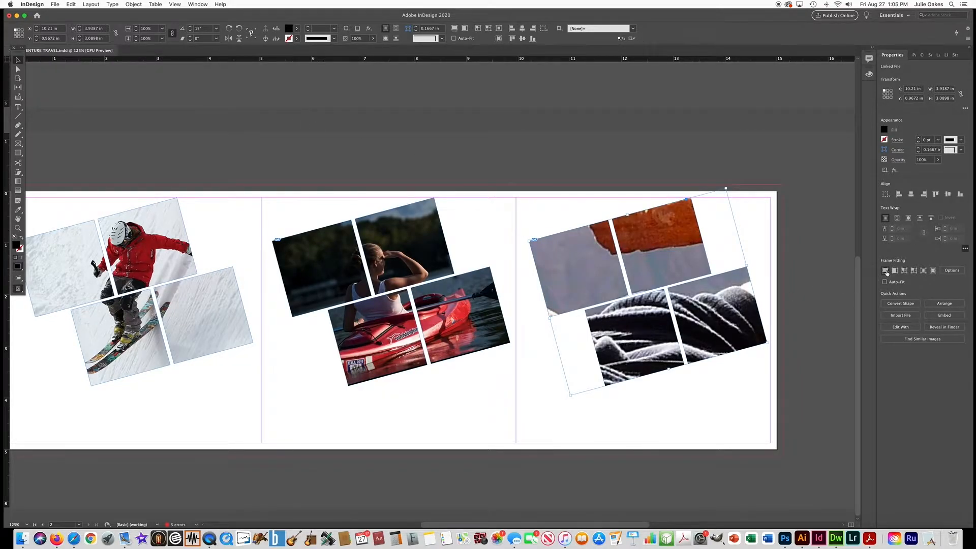
pyautogui.click(886, 271)
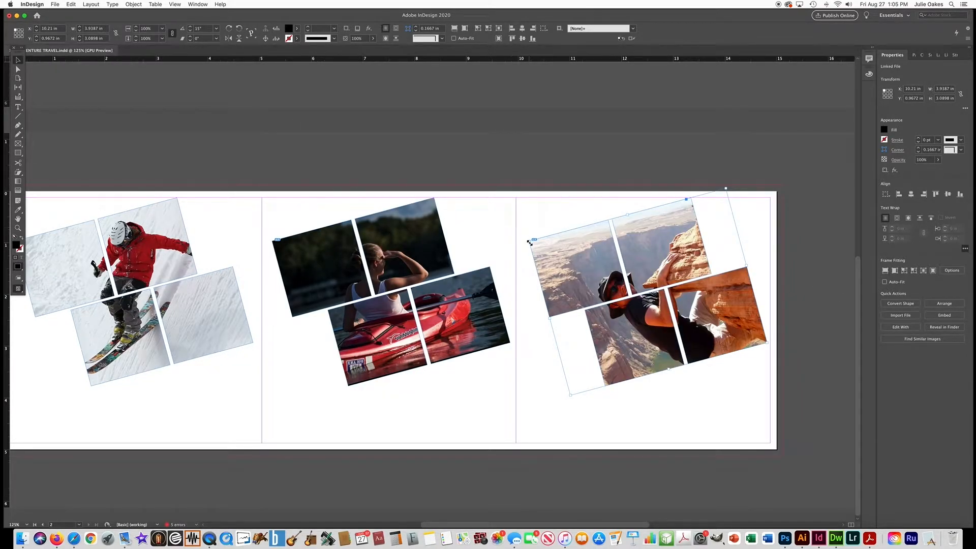
# Enlarge the climber photo inside the right compound path towards the upper left, keeping the compound path itself at its original size.
pyautogui.moveTo(530, 242); pyautogui.dragTo(495, 228)
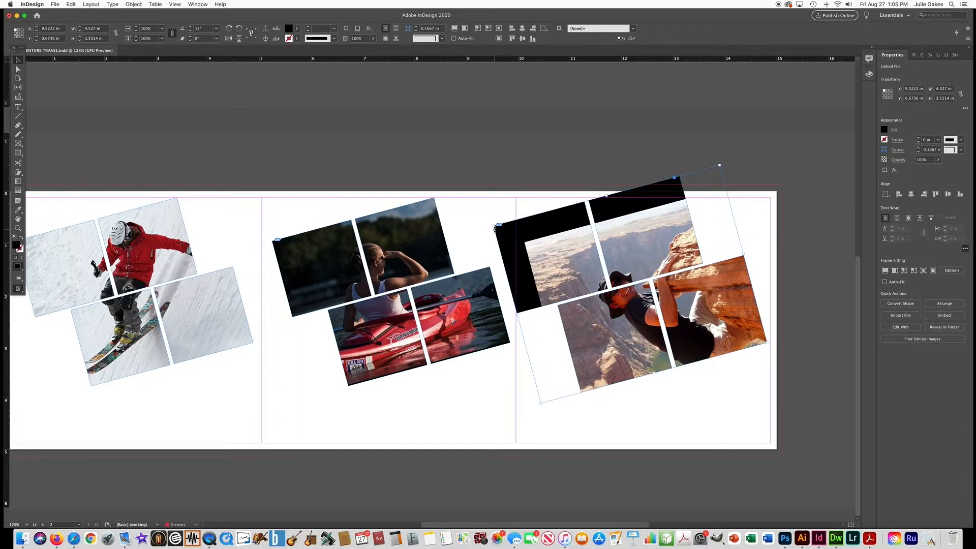
pyautogui.press('cmd+z')
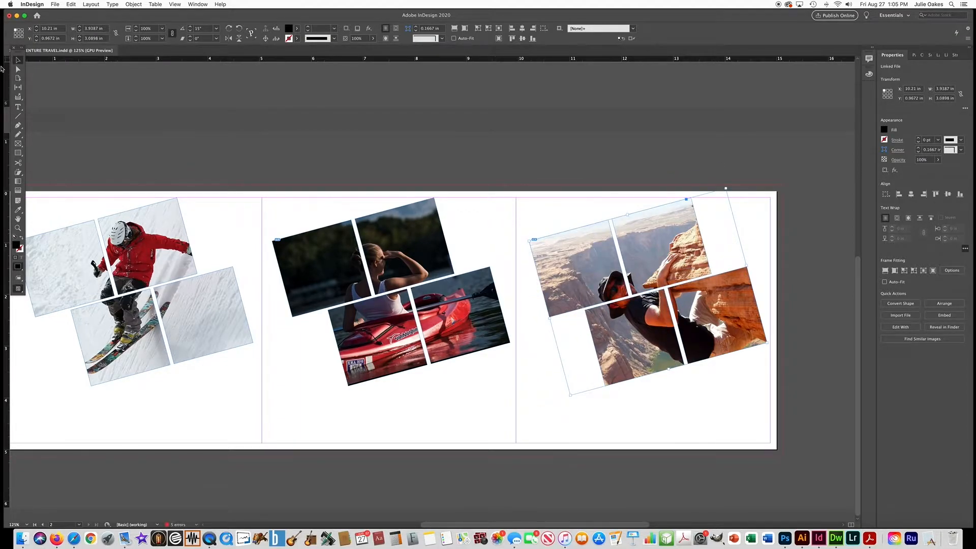
pyautogui.click(17, 69)
pyautogui.click(629, 259)
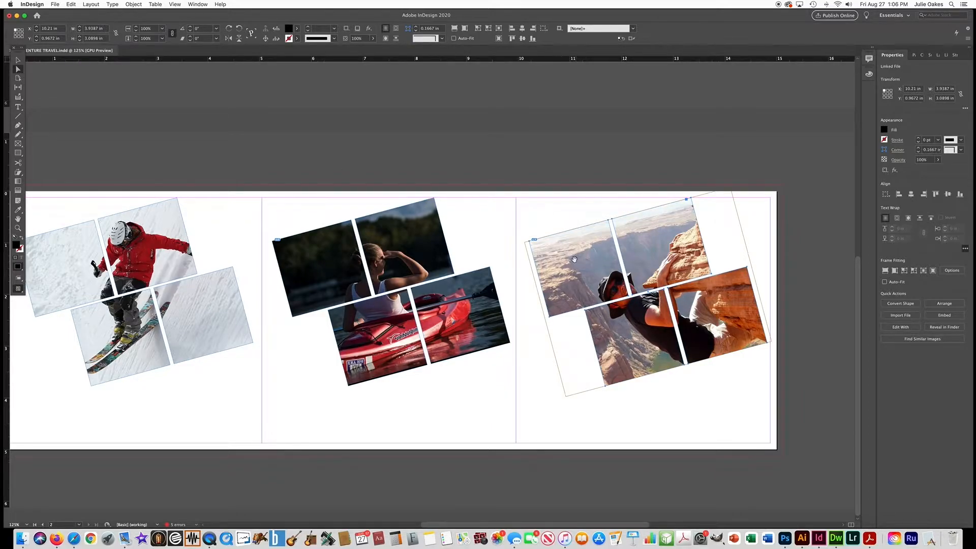
pyautogui.click(18, 59)
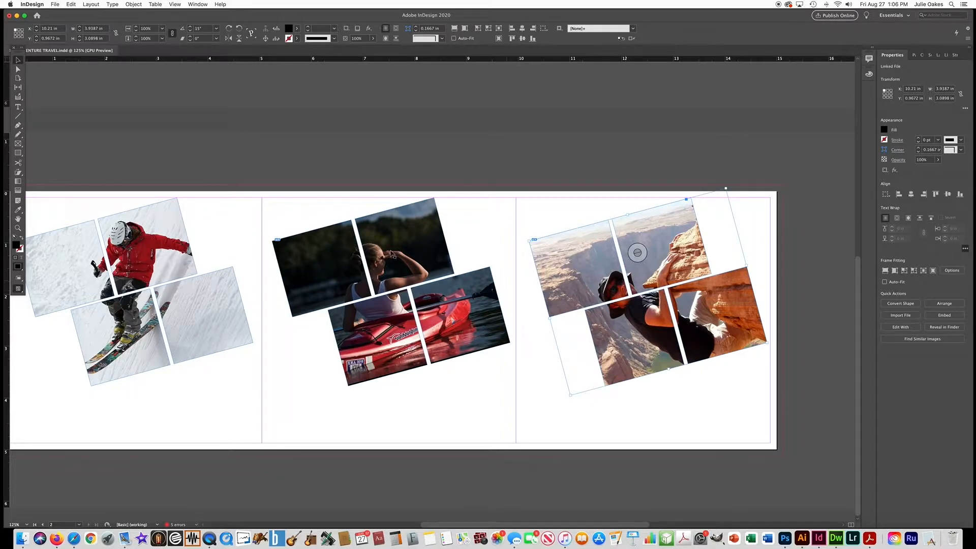
pyautogui.click(18, 69)
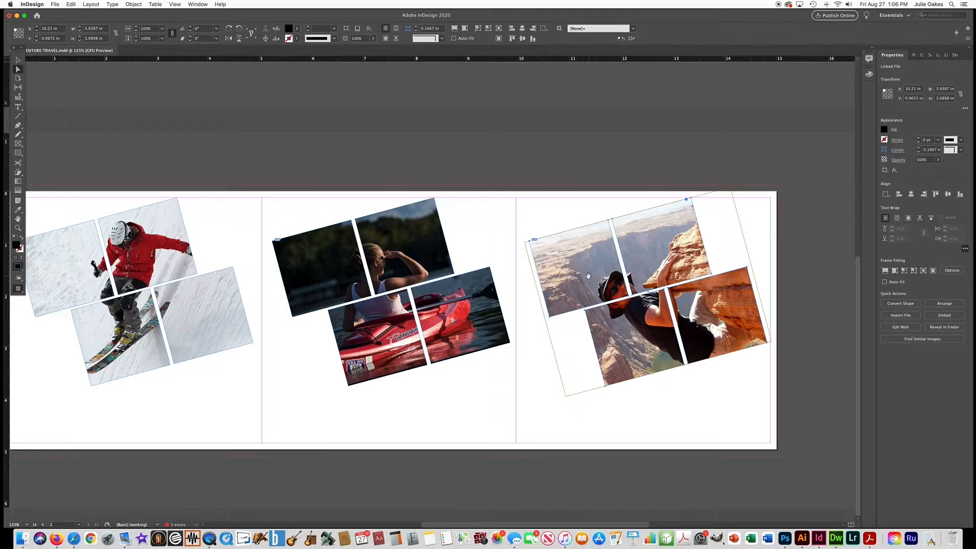
pyautogui.click(565, 276)
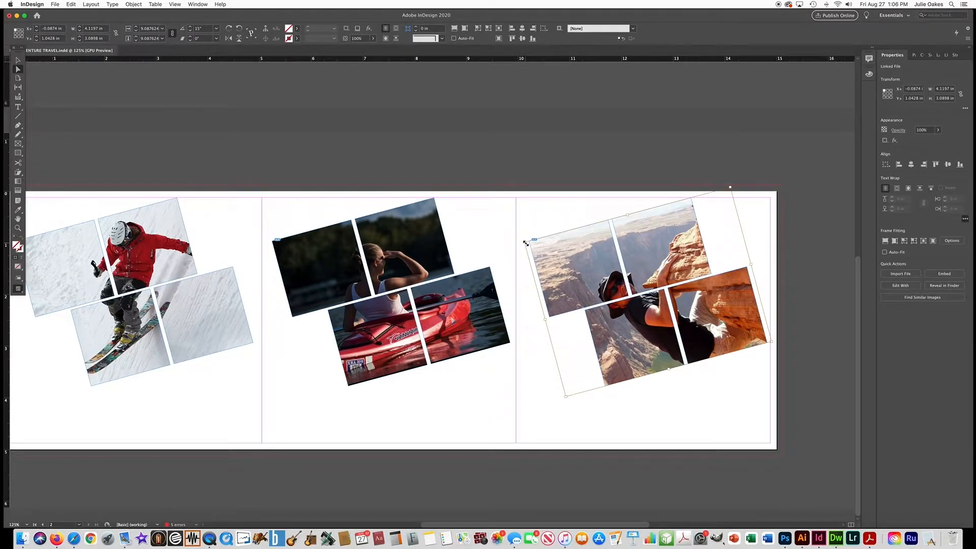
pyautogui.moveTo(526, 243); pyautogui.dragTo(479, 224)
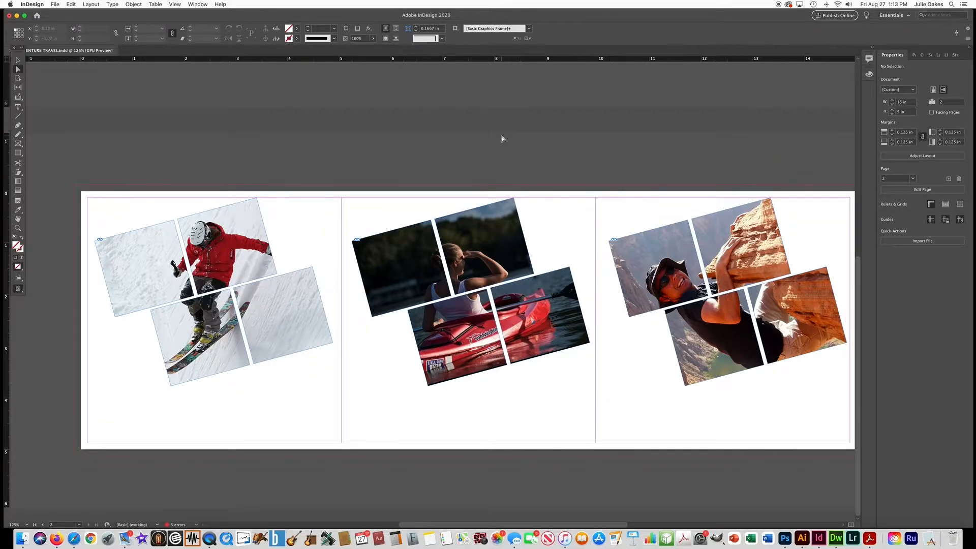
# Draw a 7.555 × 4.325 in frame from the inside page's upper-left bleed corner and place mountain-547363-gray.jpg in it.
pyautogui.press('super+minus')
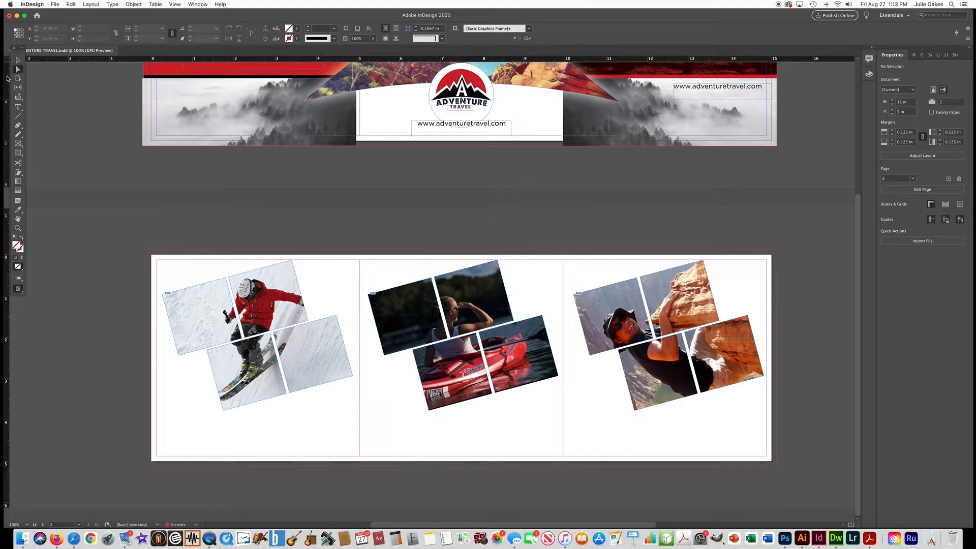
pyautogui.click(18, 144)
pyautogui.moveTo(146, 250); pyautogui.dragTo(458, 428)
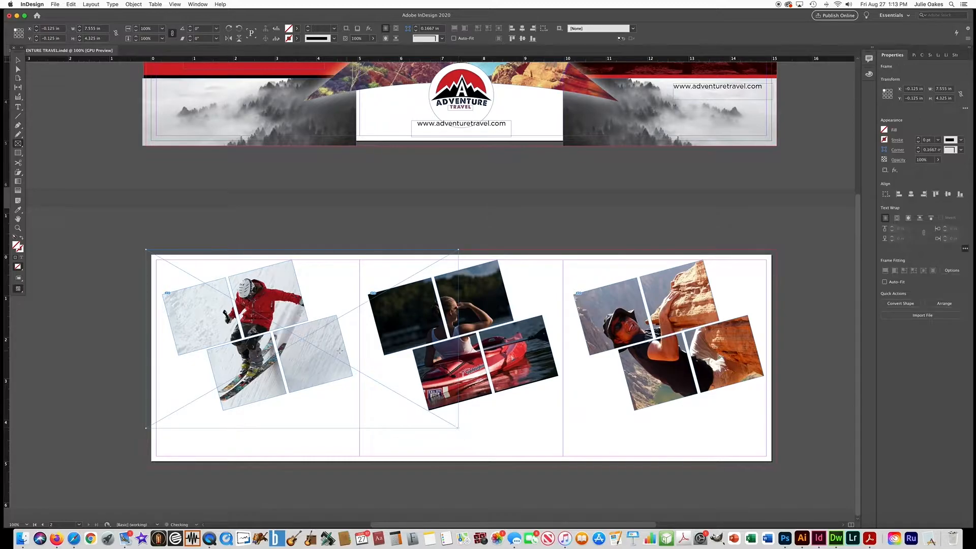
pyautogui.press('super+d')
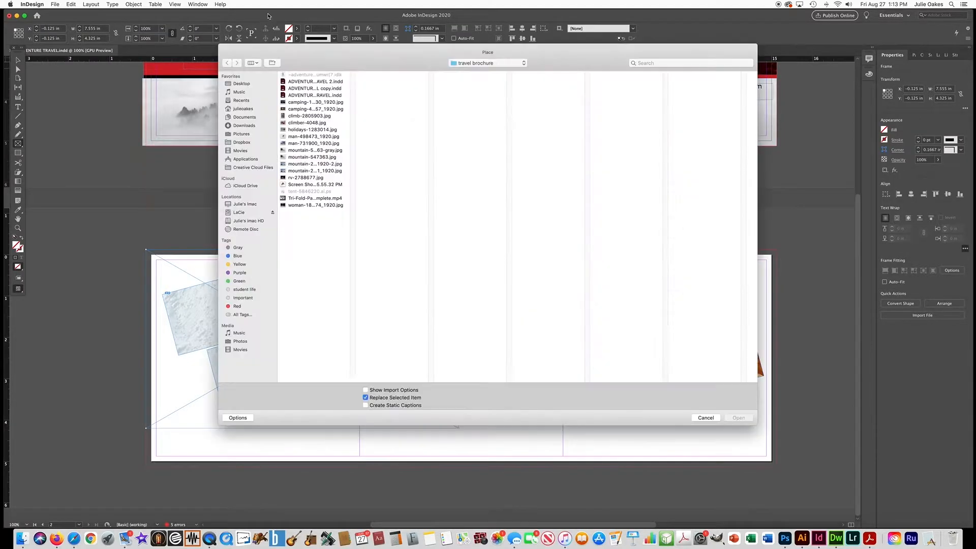
pyautogui.click(304, 158)
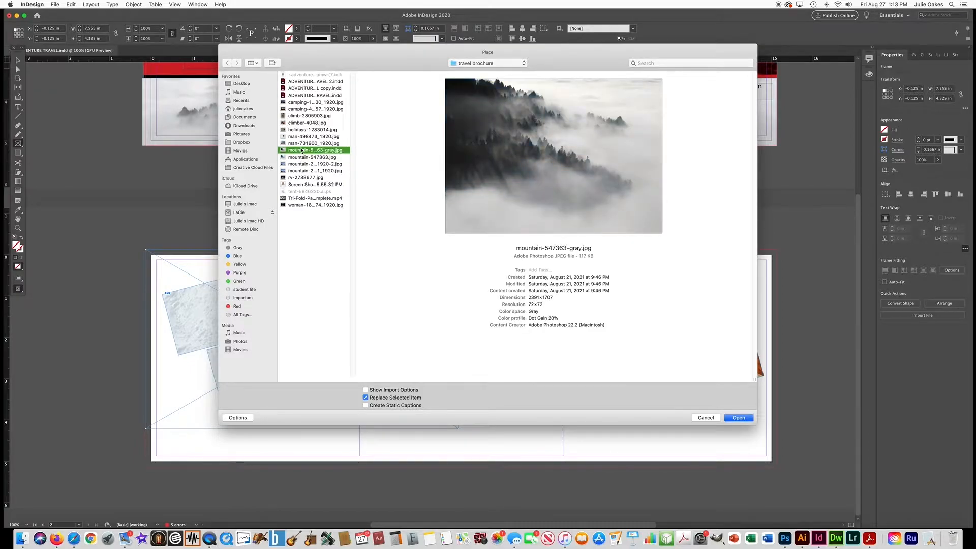
pyautogui.doubleClick(301, 155)
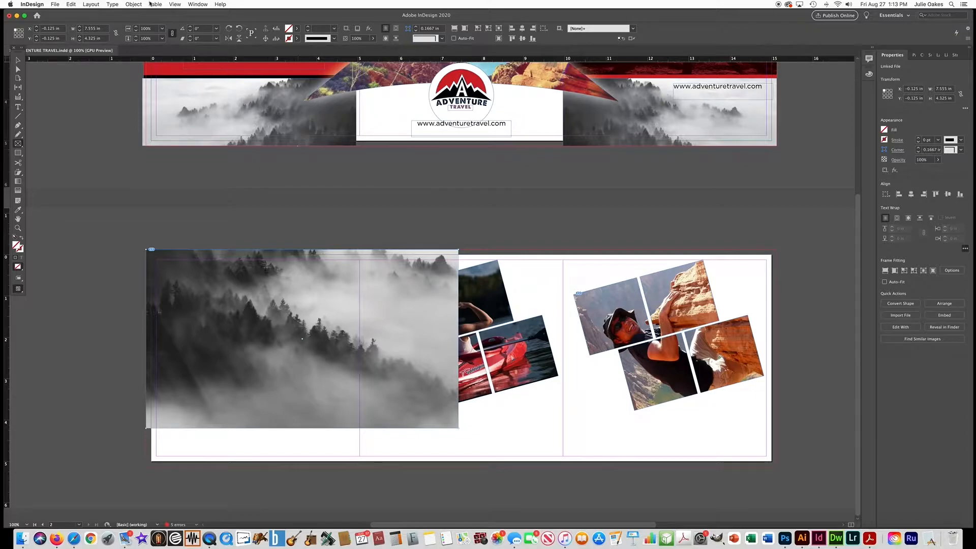
# Send the foggy mountain frame to the back, behind the compound-path photos.
pyautogui.click(134, 4)
pyautogui.moveTo(152, 28)
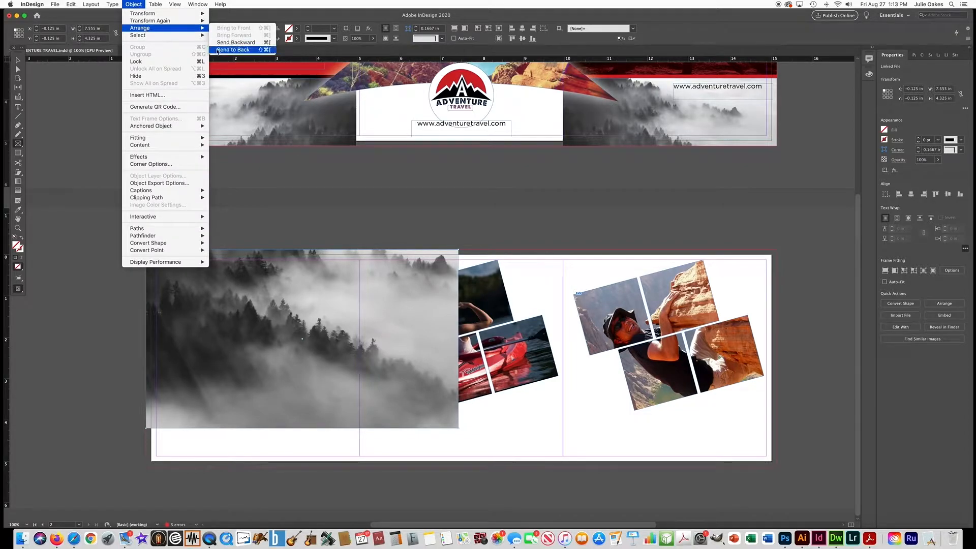
pyautogui.click(218, 49)
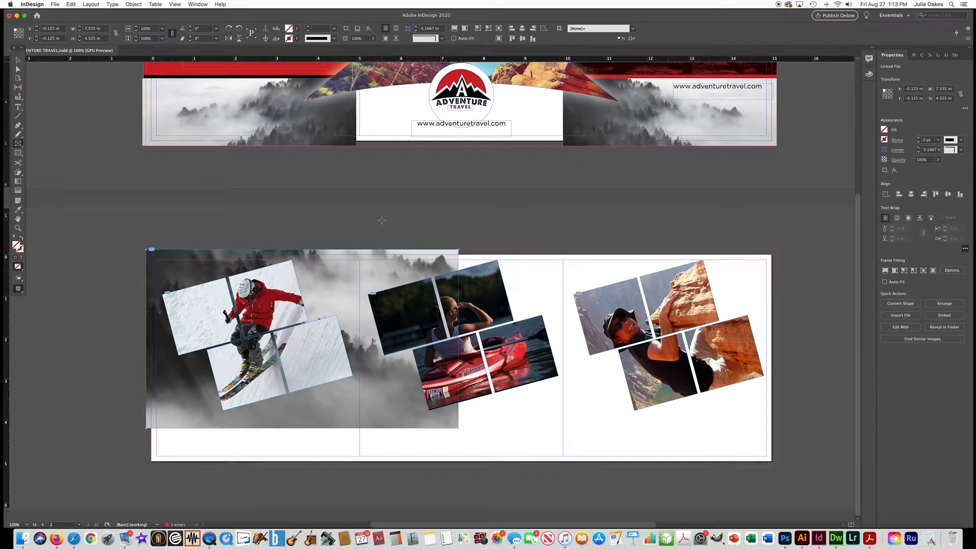
# Enlarge the foggy mountain image inside its frame to about 13.004 × 9.284 in, keeping the frame at its original size.
pyautogui.click(18, 69)
pyautogui.click(409, 410)
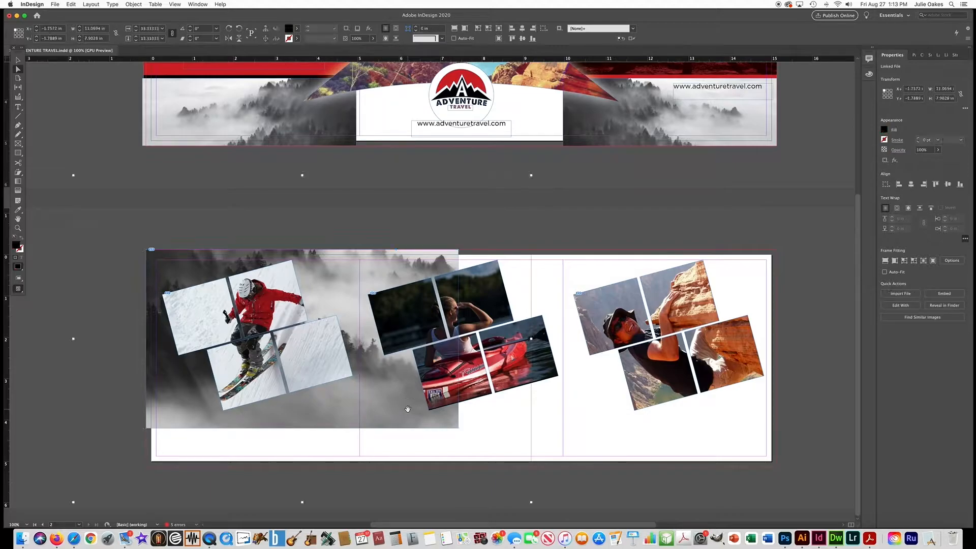
pyautogui.press('super+minus')
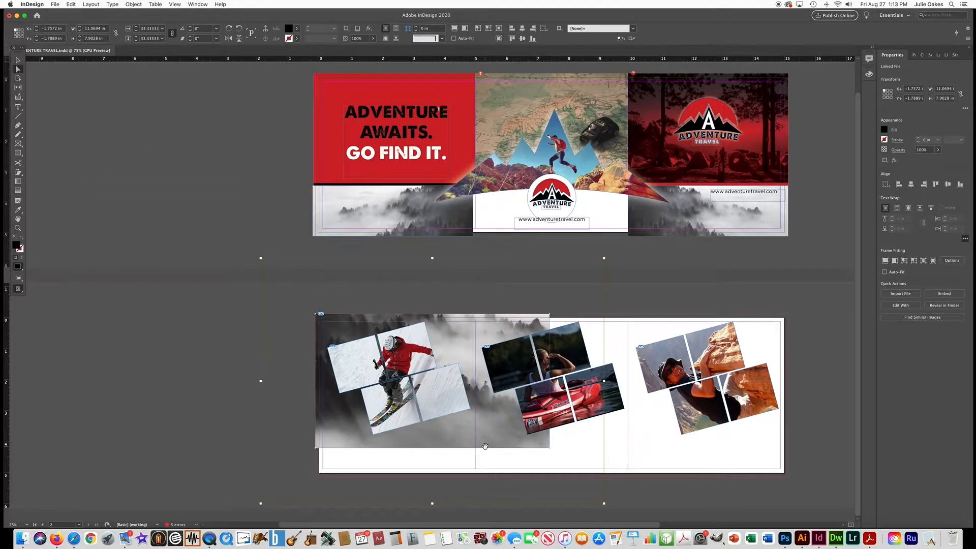
pyautogui.press('super+minus')
pyautogui.moveTo(514, 444); pyautogui.dragTo(546, 476)
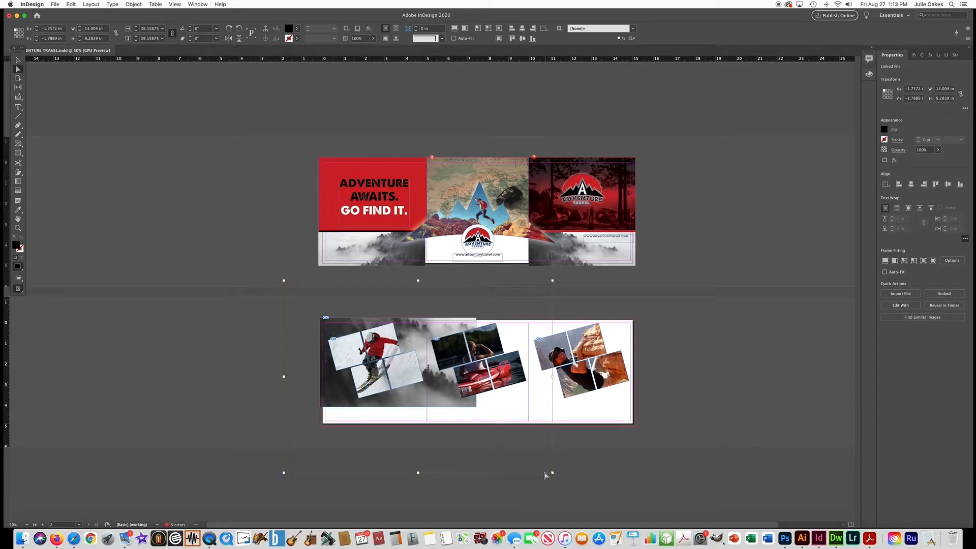
# Shift the mountain image inside its frame to about X -4.287 in, Y -1.937 in.
pyautogui.moveTo(443, 398)
pyautogui.mouseDown()
pyautogui.moveTo(413, 394)
pyautogui.moveTo(434, 389)
pyautogui.mouseUp()
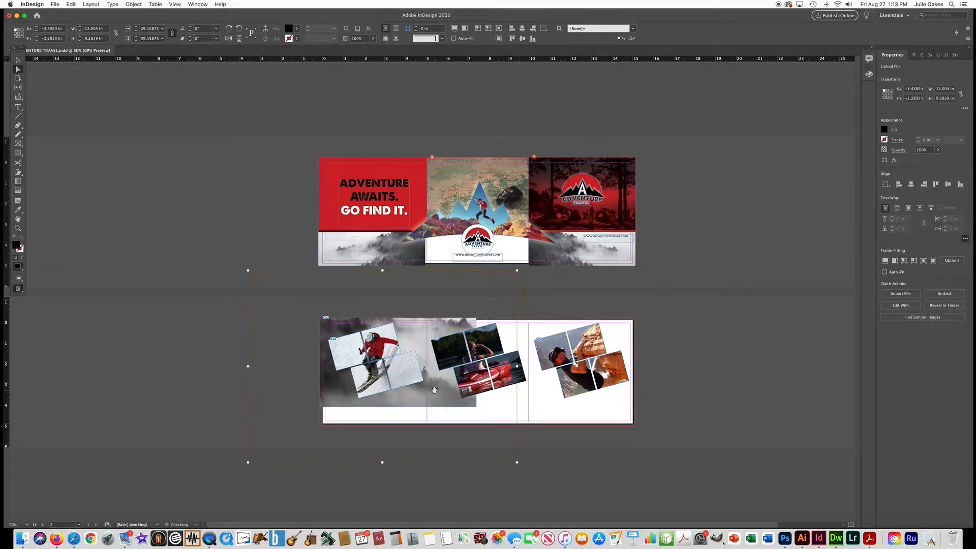
pyautogui.press('Left')
pyautogui.press('Left')
pyautogui.press('Left')
pyautogui.press('Left')
pyautogui.press('Left')
pyautogui.press('Left')
pyautogui.press('Left')
pyautogui.press('Left')
pyautogui.press('Left')
pyautogui.press('Left')
pyautogui.press('Left')
pyautogui.press('Left')
pyautogui.press('Left')
pyautogui.press('Left')
pyautogui.press('Left')
pyautogui.press('Left')
pyautogui.press('Left')
pyautogui.press('Left')
pyautogui.press('Left')
pyautogui.press('Left')
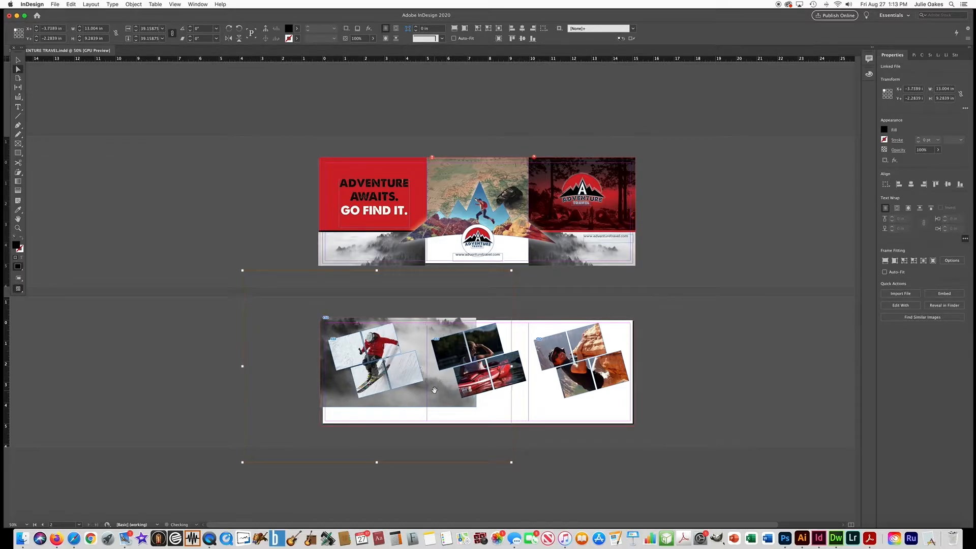
pyautogui.press('Down')
pyautogui.press('Down')
pyautogui.press('Down')
pyautogui.press('Down')
pyautogui.press('Down')
pyautogui.press('Down')
pyautogui.press('Down')
pyautogui.press('Down')
pyautogui.press('Down')
pyautogui.press('Down')
pyautogui.press('Down')
pyautogui.press('Down')
pyautogui.press('Down')
pyautogui.press('Down')
pyautogui.press('Down')
pyautogui.press('Down')
pyautogui.press('Down')
pyautogui.press('Down')
pyautogui.press('Down')
pyautogui.press('Down')
pyautogui.press('Down')
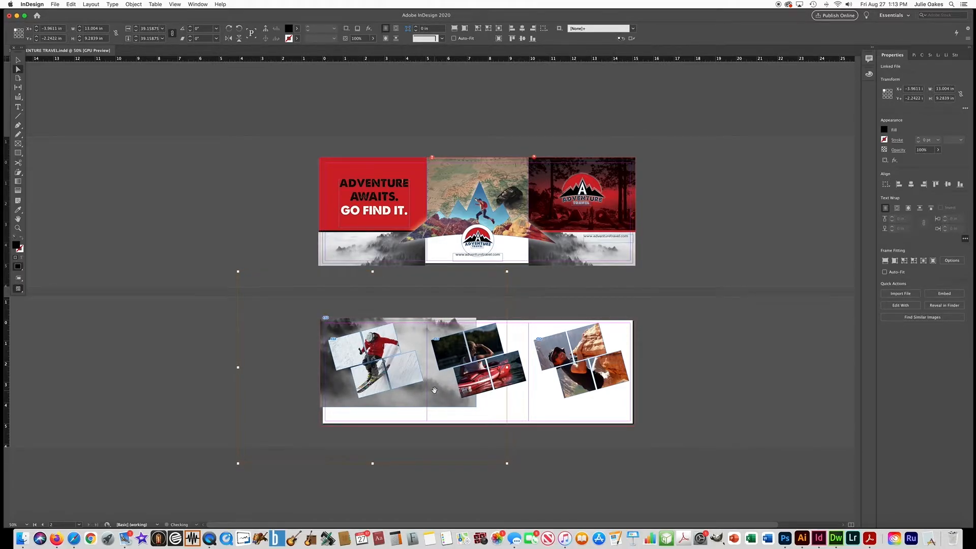
pyautogui.press('Down')
pyautogui.press('Down')
pyautogui.press('Down')
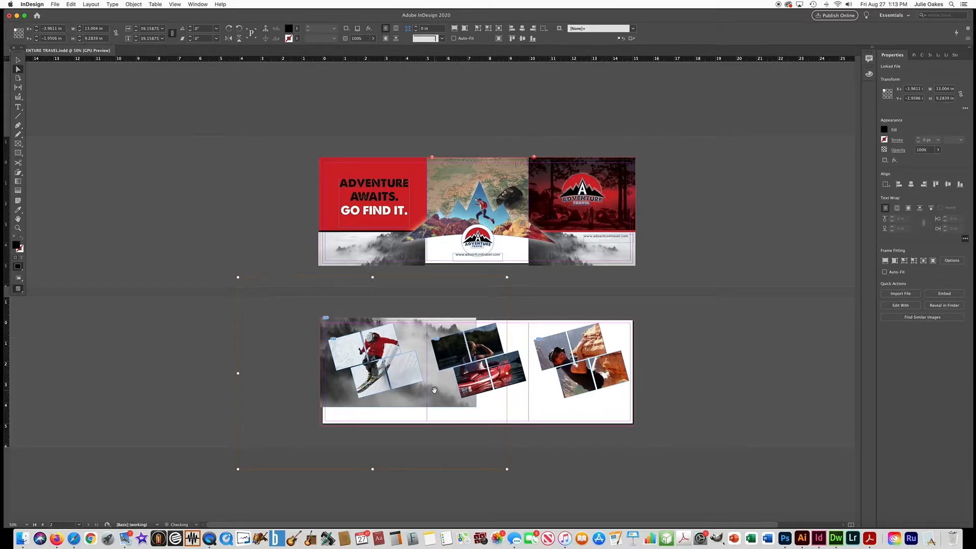
pyautogui.press('Left')
pyautogui.press('Left')
pyautogui.press('Left')
pyautogui.press('Left')
pyautogui.press('Left')
pyautogui.press('Left')
pyautogui.press('Left')
pyautogui.press('Left')
pyautogui.press('Left')
pyautogui.press('Left')
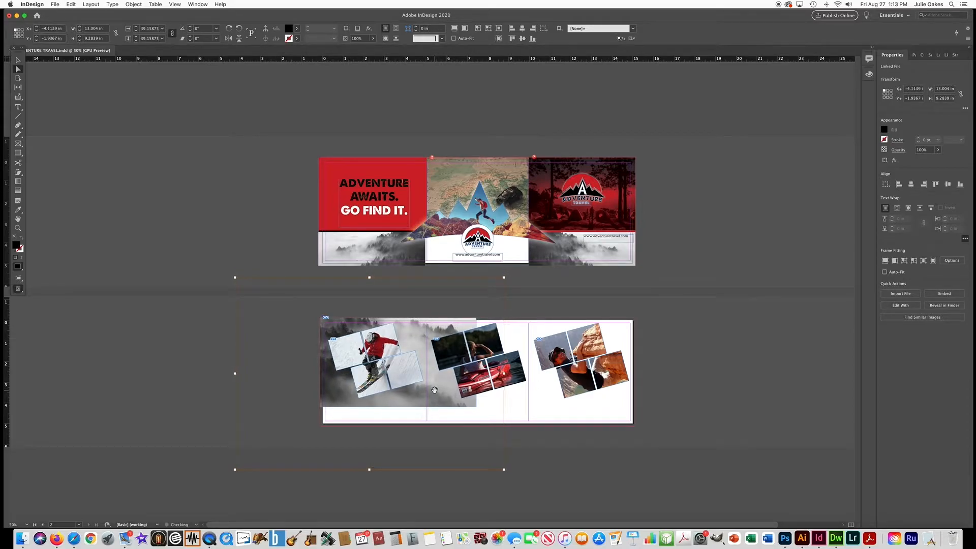
pyautogui.press('Left')
pyautogui.press('Left')
pyautogui.press('Left')
pyautogui.press('Left')
pyautogui.press('Left')
pyautogui.press('Left')
pyautogui.press('Left')
pyautogui.press('Left')
pyautogui.press('Left')
pyautogui.press('Left')
pyautogui.press('Left')
pyautogui.press('Left')
pyautogui.press('Left')
pyautogui.press('Left')
pyautogui.press('Left')
pyautogui.press('Left')
pyautogui.press('Left')
pyautogui.press('Left')
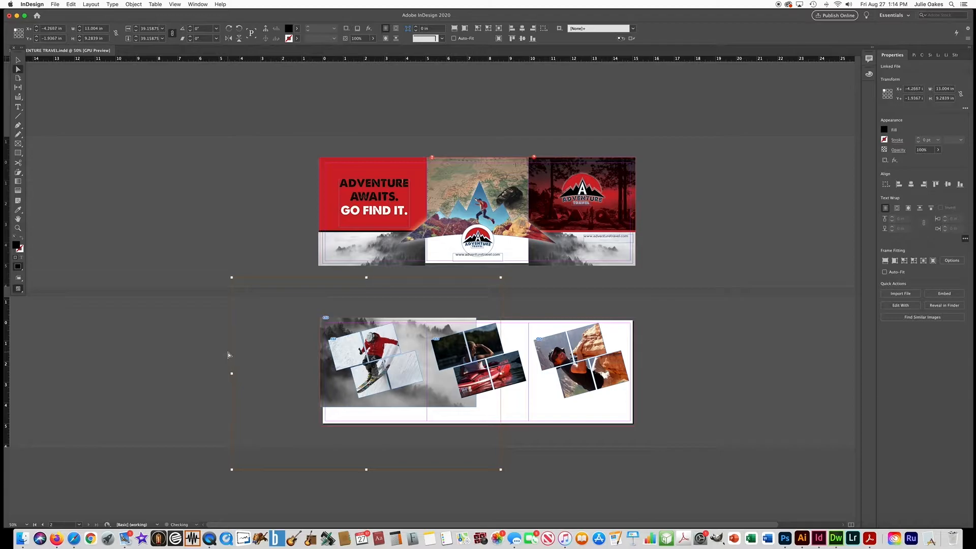
# Scale the mountain image up slightly more inside its frame, extending it towards the lower left.
pyautogui.moveTo(231, 468); pyautogui.dragTo(214, 480)
pyautogui.click(132, 356)
pyautogui.press('super+equal')
pyautogui.press('super+equal')
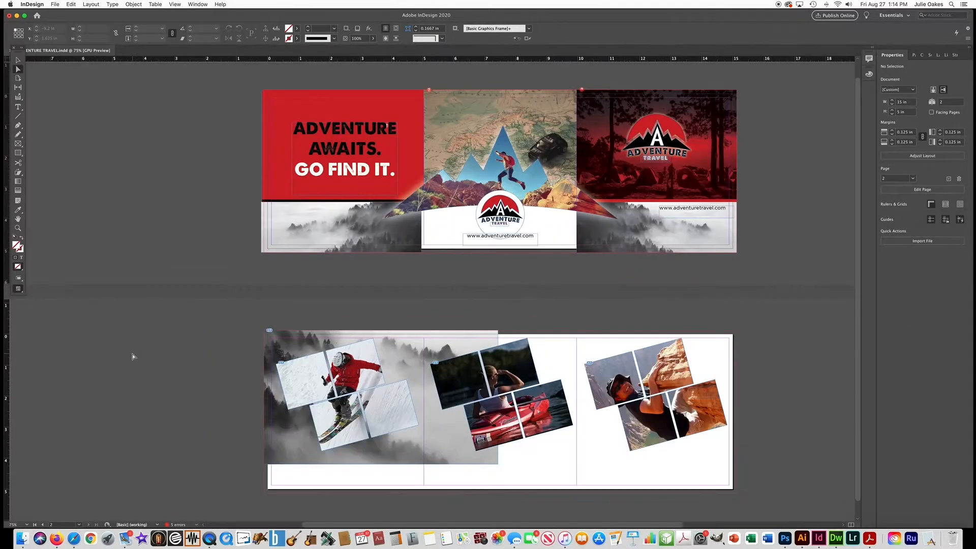
pyautogui.scroll(-5, 380, 349)
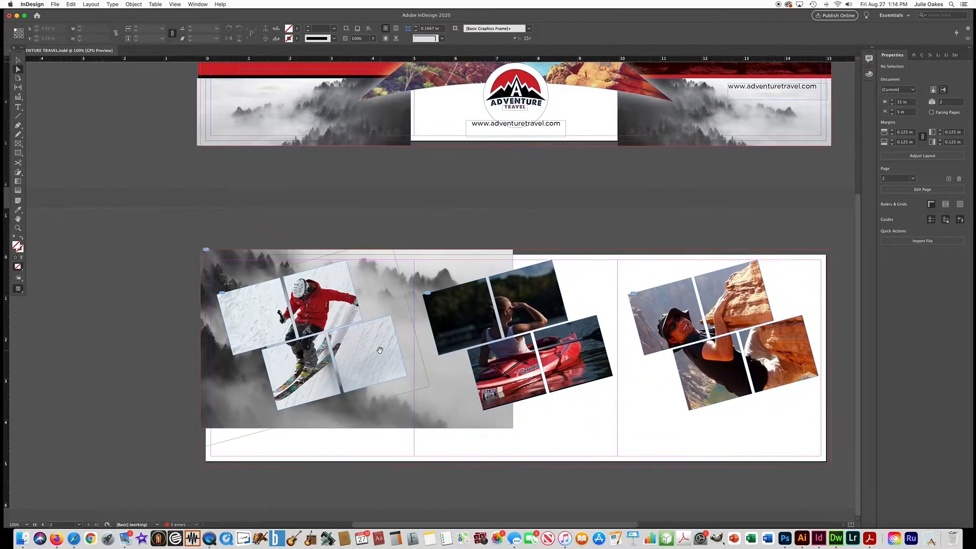
pyautogui.hscroll(5, 380, 350)
pyautogui.scroll(2, 380, 349)
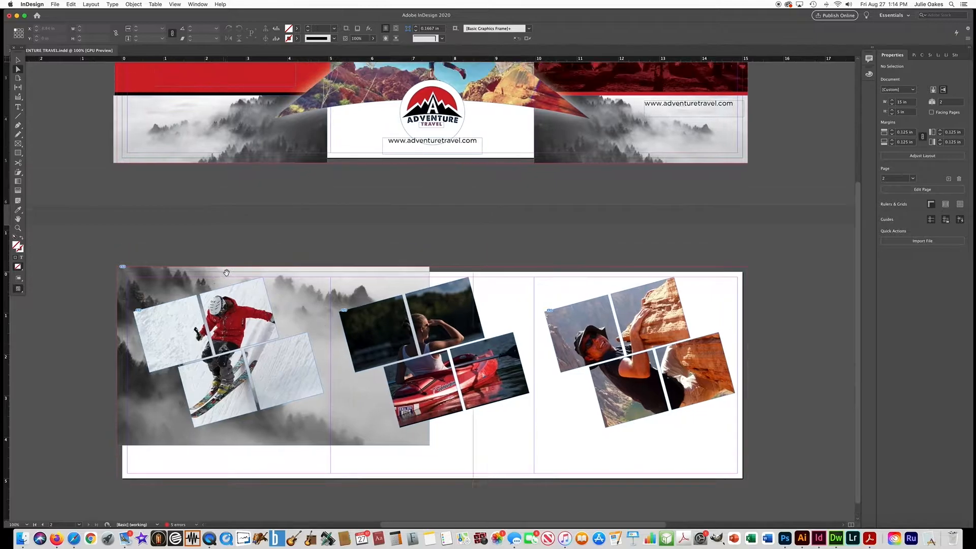
pyautogui.scroll(-2, 162, 373)
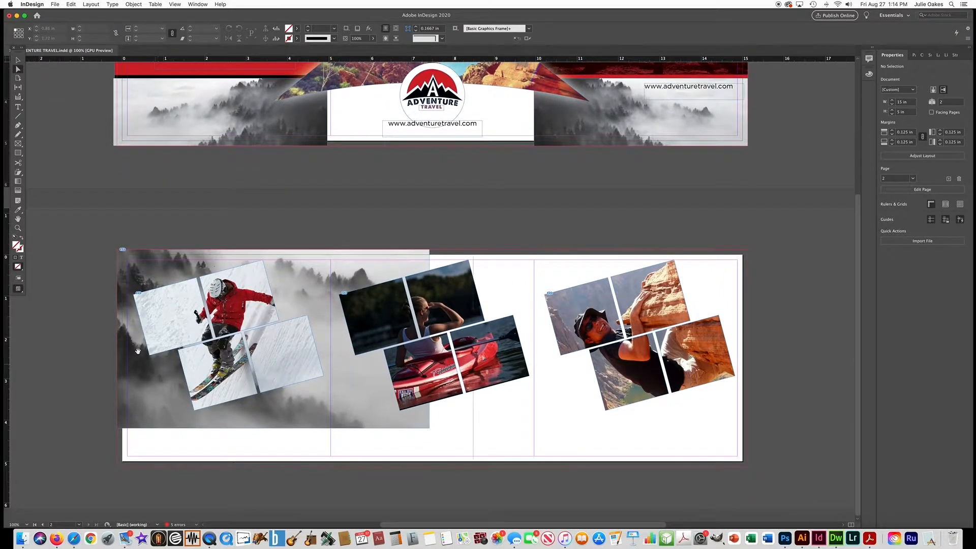
# Duplicate the foggy mountain frame and flip the copy horizontally.
pyautogui.click(131, 275)
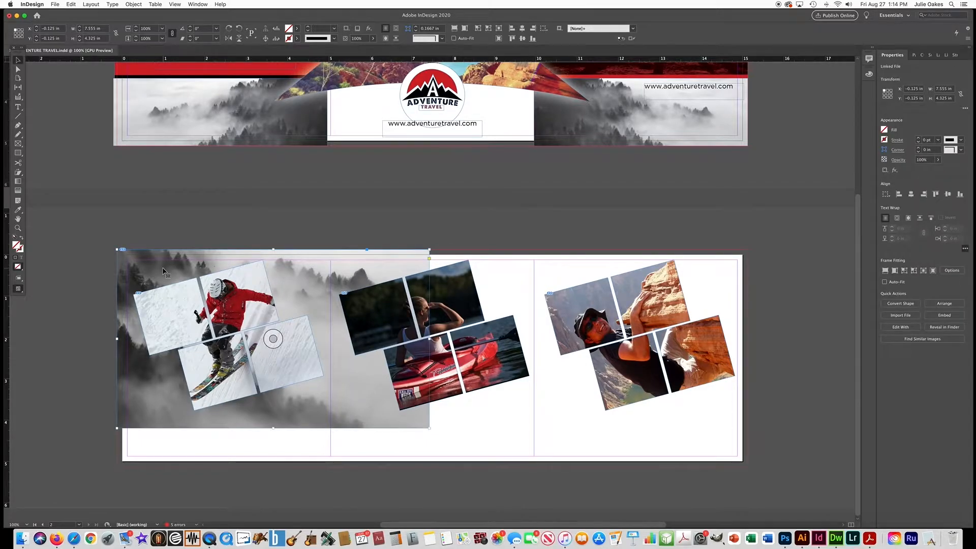
pyautogui.press('super+v')
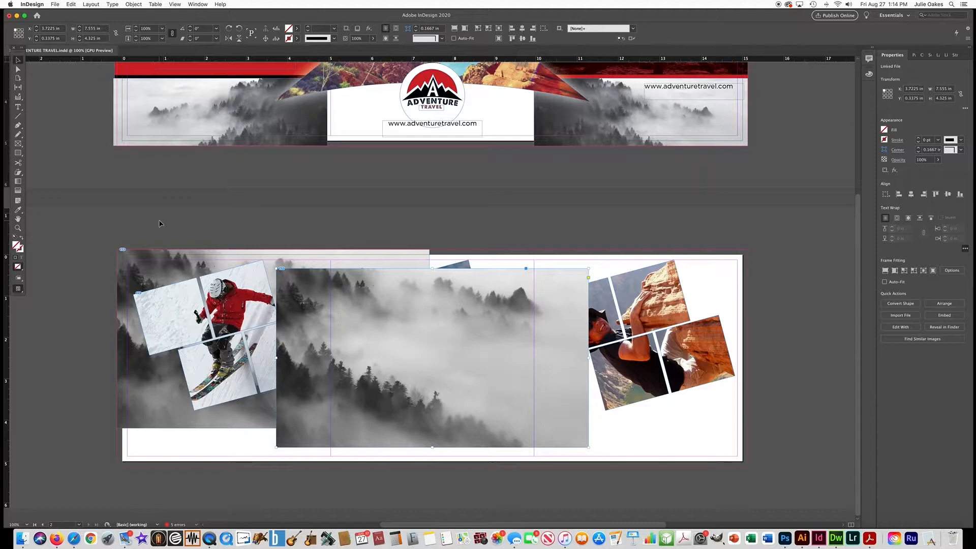
pyautogui.click(228, 41)
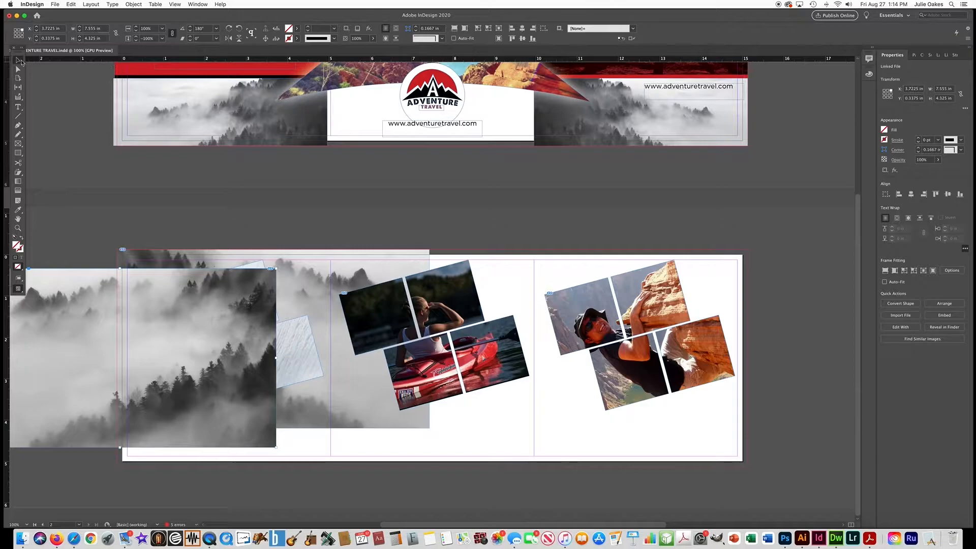
# Move the flipped mountain copy onto the pasteboard beside the page's left edge and preview the page without guides.
pyautogui.moveTo(142, 356); pyautogui.dragTo(62, 279)
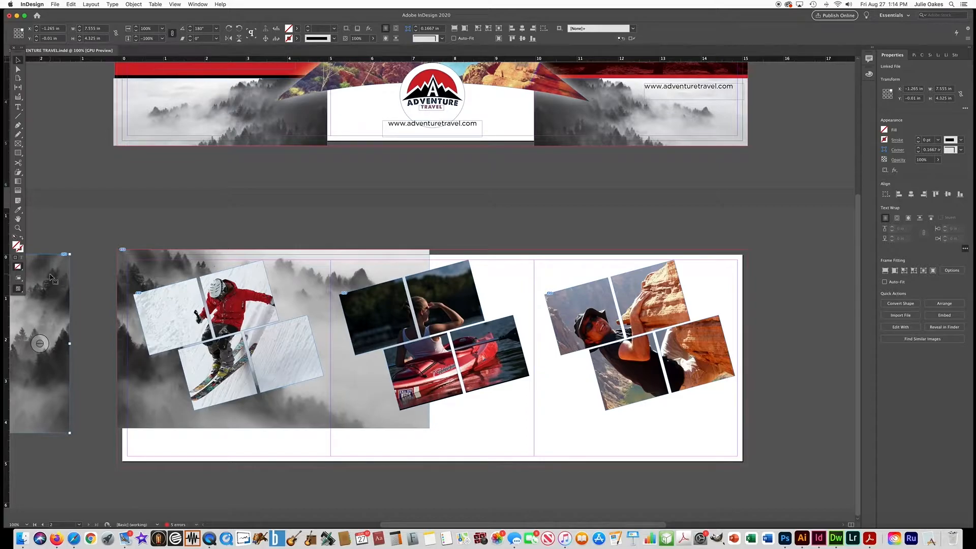
pyautogui.scroll(1, 51, 277)
pyautogui.moveTo(51, 277); pyautogui.dragTo(74, 281)
pyautogui.scroll(1, 73, 281)
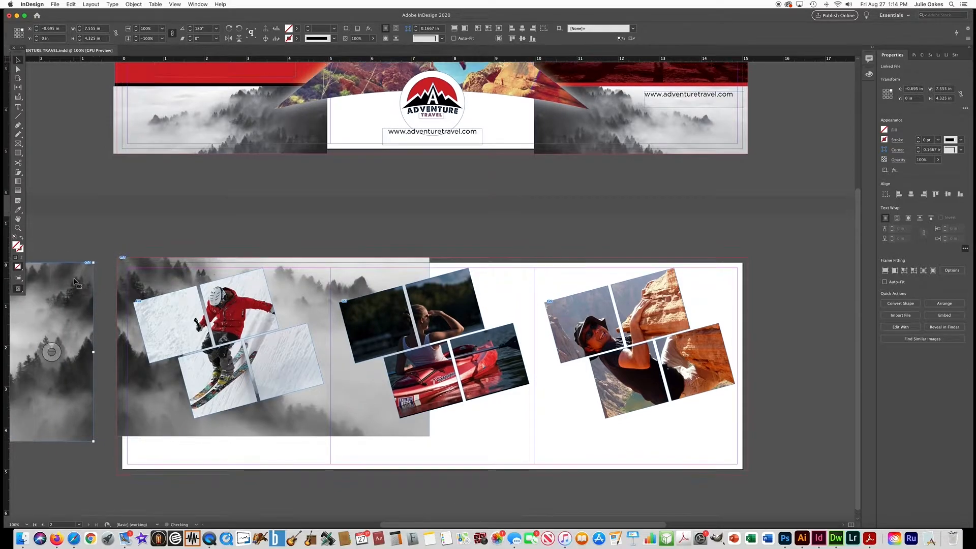
pyautogui.scroll(-1, 195, 247)
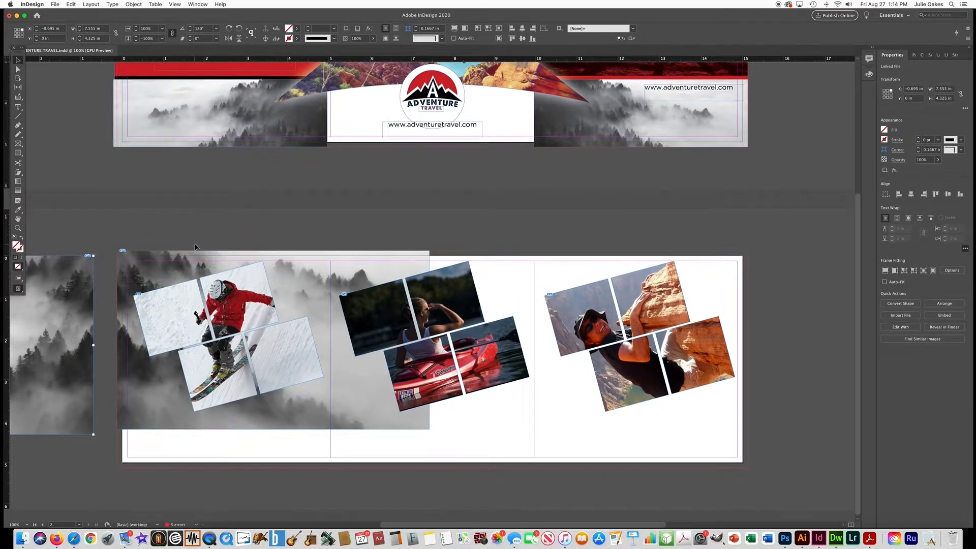
pyautogui.hscroll(-2, 195, 246)
pyautogui.press('w')
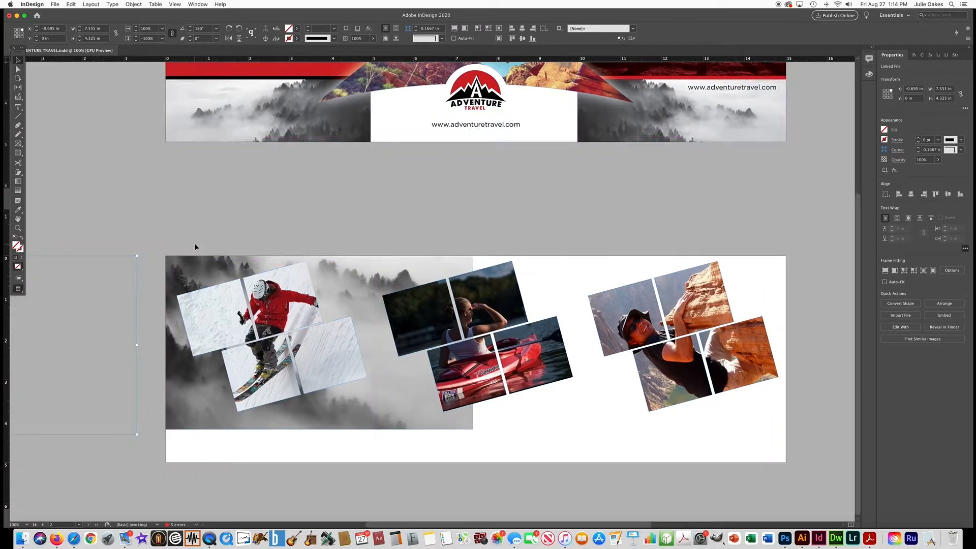
pyautogui.click(162, 224)
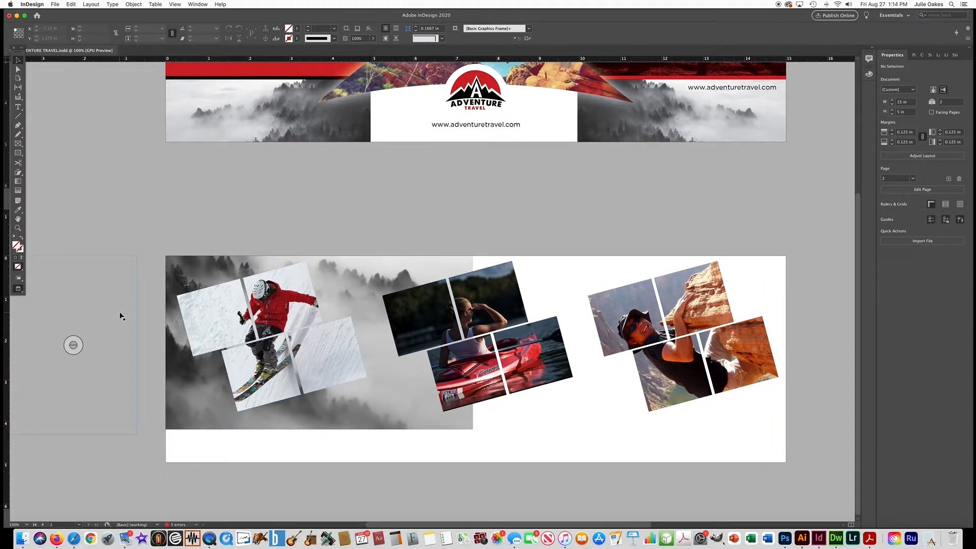
pyautogui.press('w')
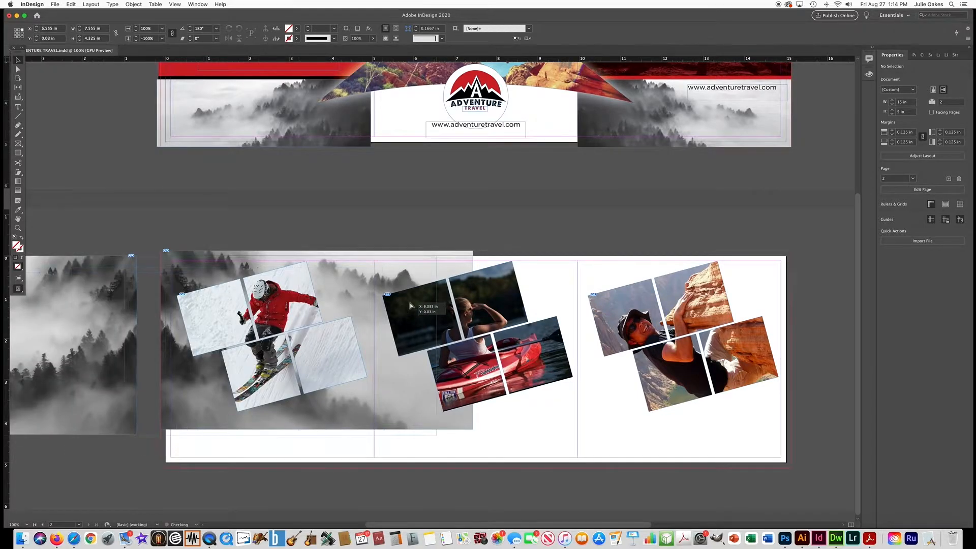
# Align the flipped mountain copy with the page's upper-right bleed corner and widen it to 7.695 in so it meets the original frame.
pyautogui.moveTo(544, 301); pyautogui.dragTo(765, 298)
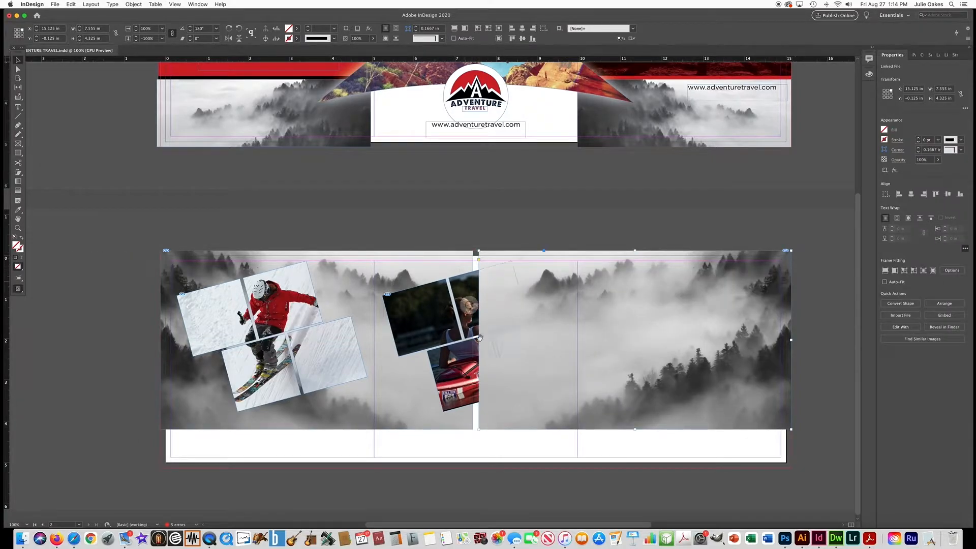
pyautogui.moveTo(478, 343); pyautogui.dragTo(474, 340)
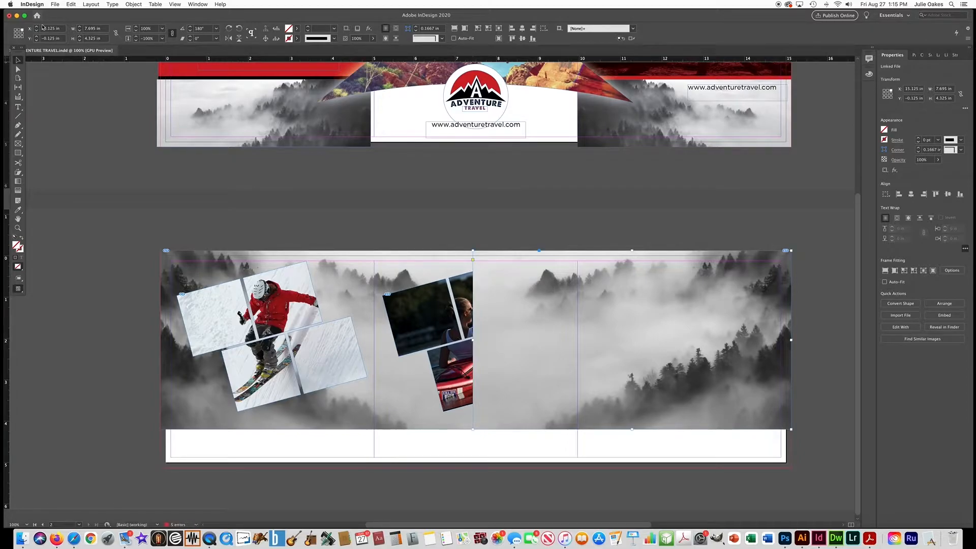
# Send the flipped mountain frame to the back, behind the compound-path photos, and preview the finished background.
pyautogui.click(127, 4)
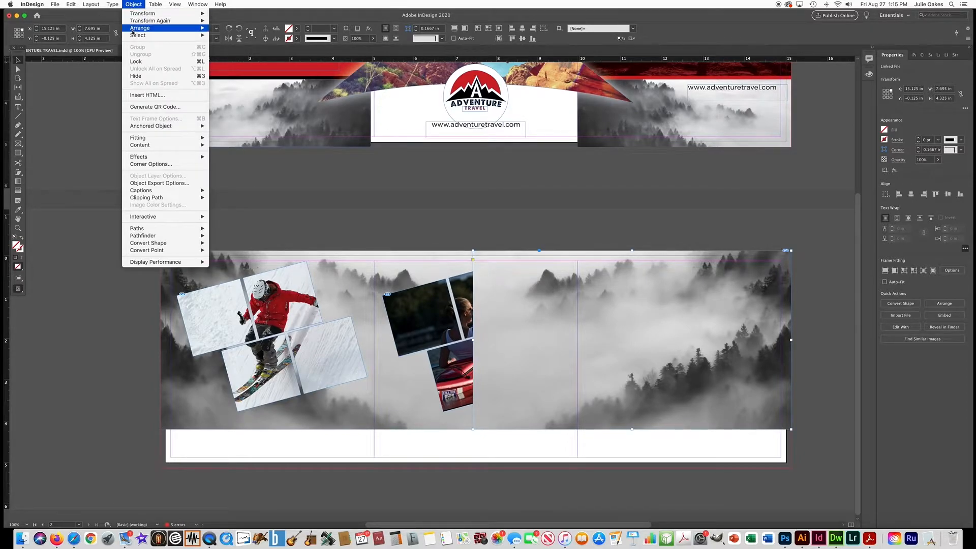
pyautogui.moveTo(133, 32)
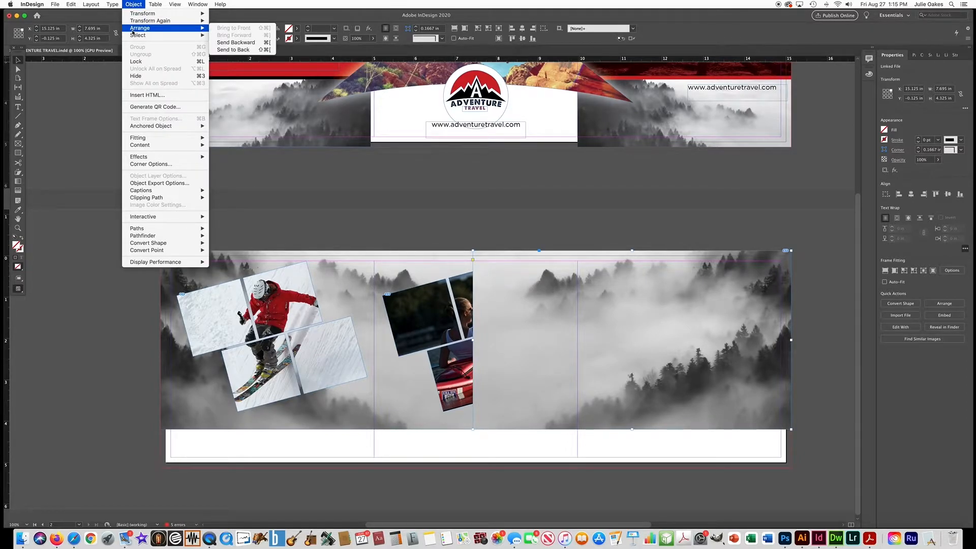
pyautogui.click(256, 50)
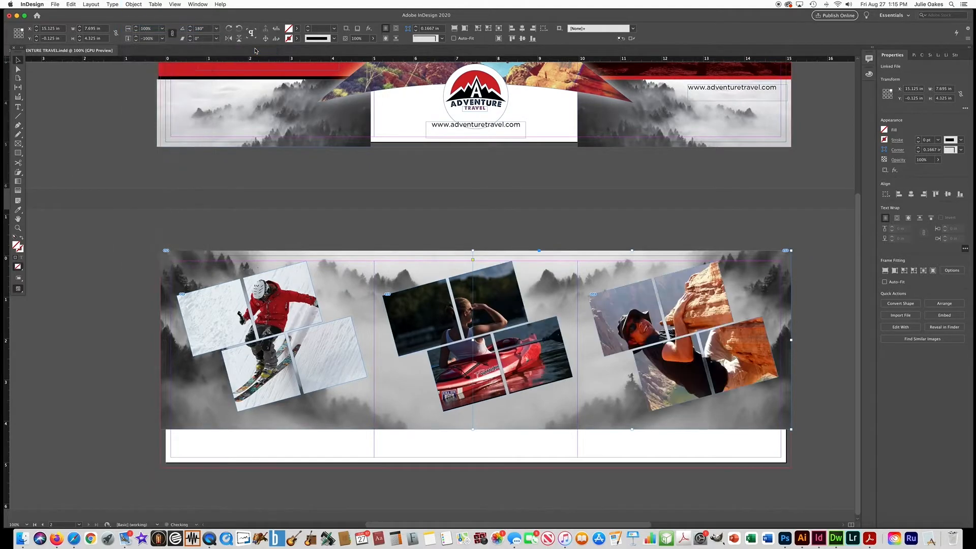
pyautogui.click(149, 218)
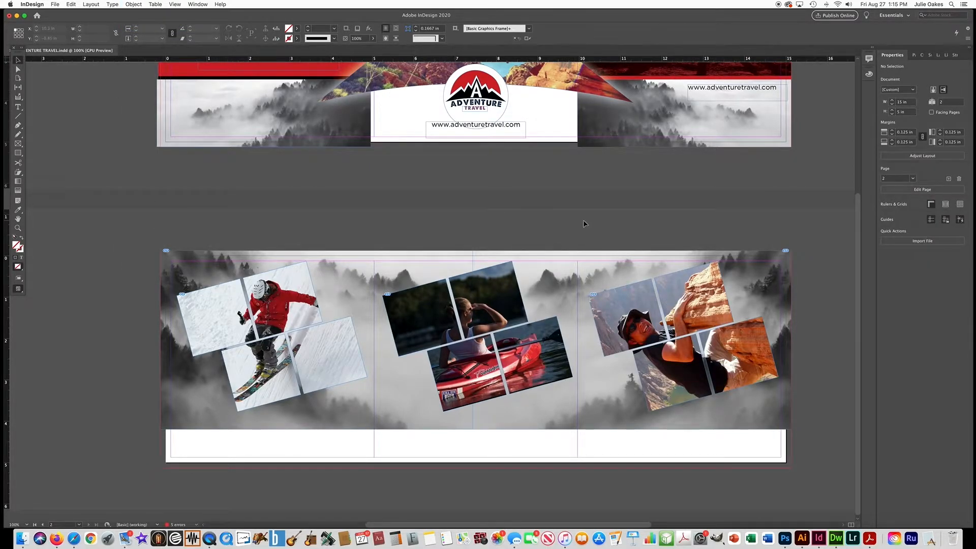
pyautogui.press('w')
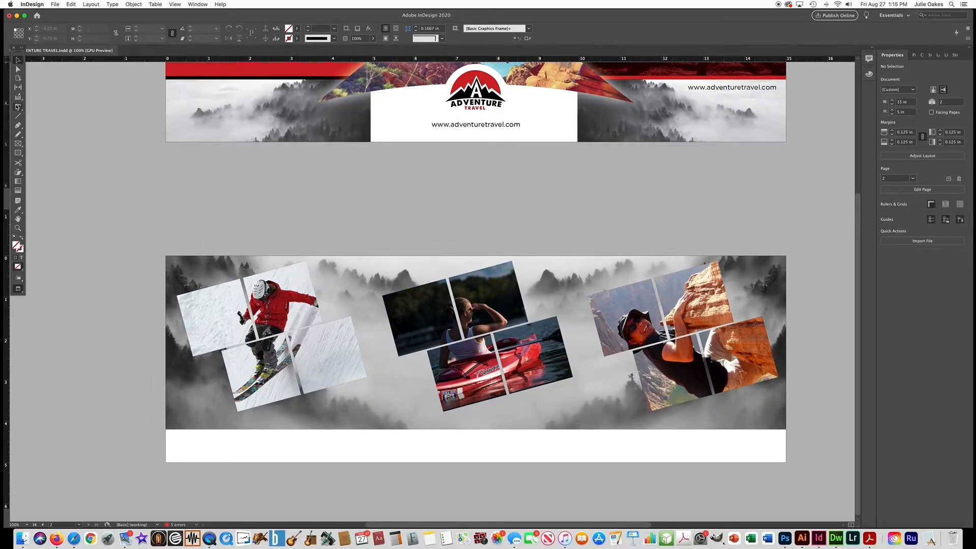
# Add the text SKI just below the skier photo and set its font to A Love of Thunder.
pyautogui.click(17, 107)
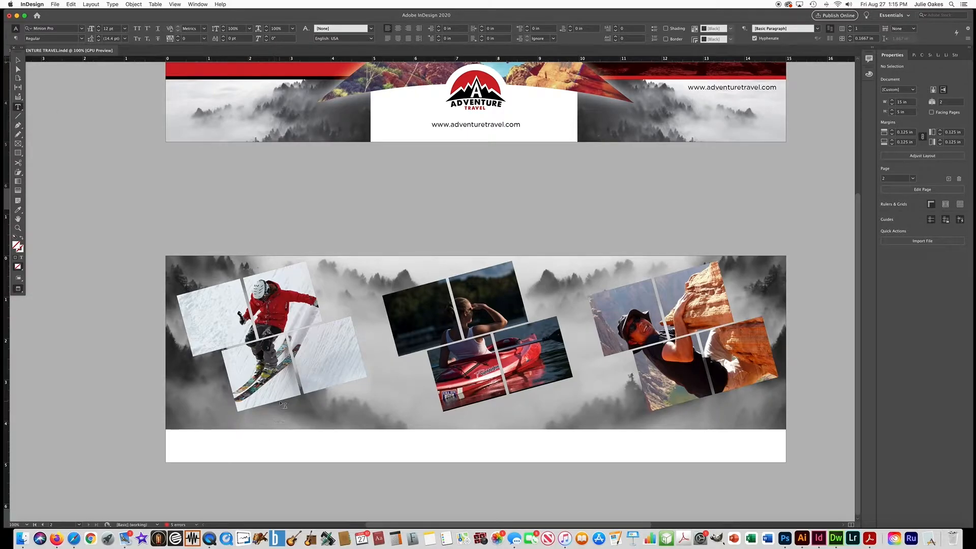
pyautogui.click(356, 425)
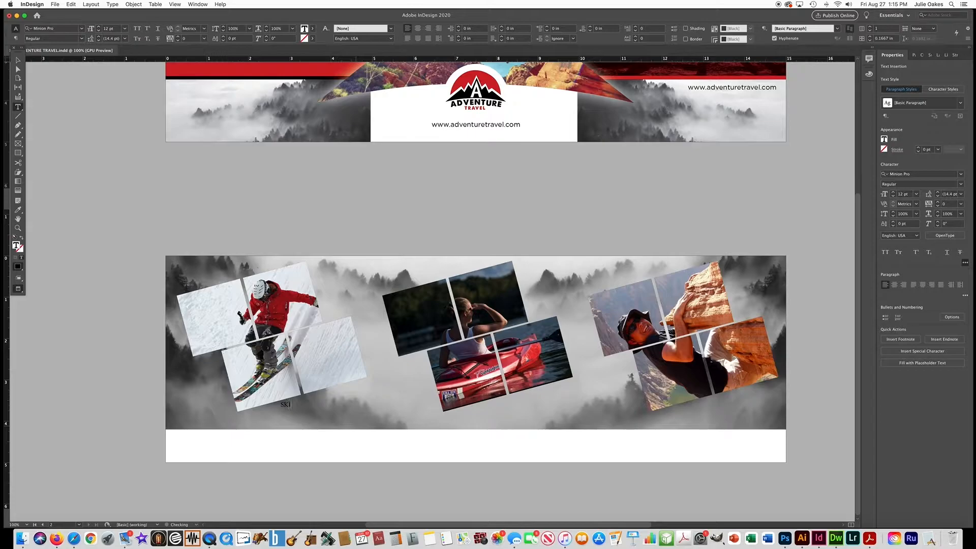
pyautogui.moveTo(293, 403); pyautogui.dragTo(274, 402)
pyautogui.scroll(3, 470, 362)
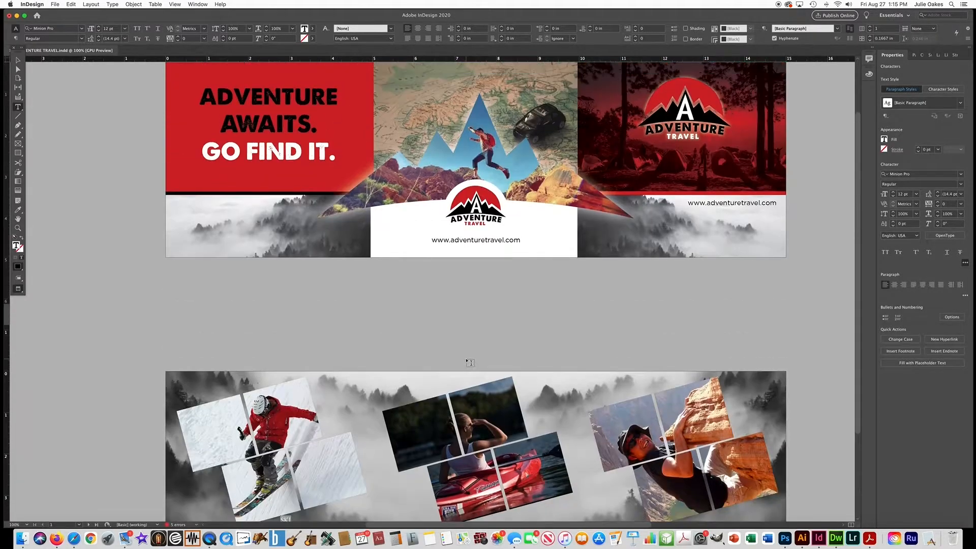
pyautogui.scroll(-3, 269, 102)
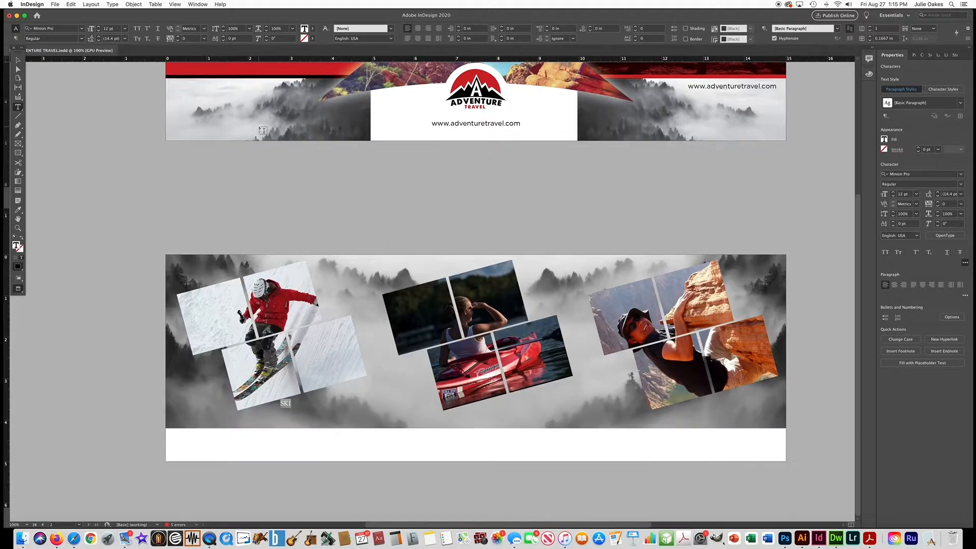
pyautogui.click(81, 30)
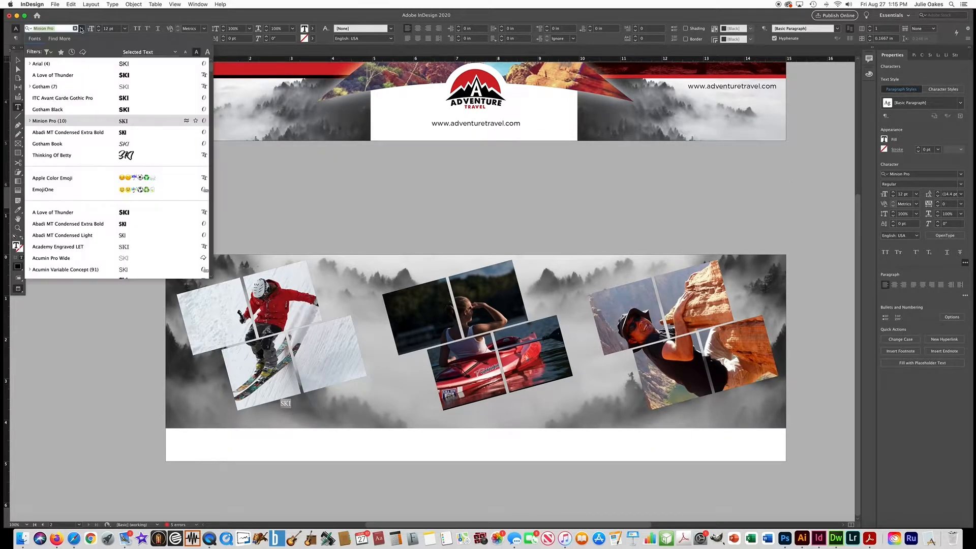
pyautogui.click(118, 76)
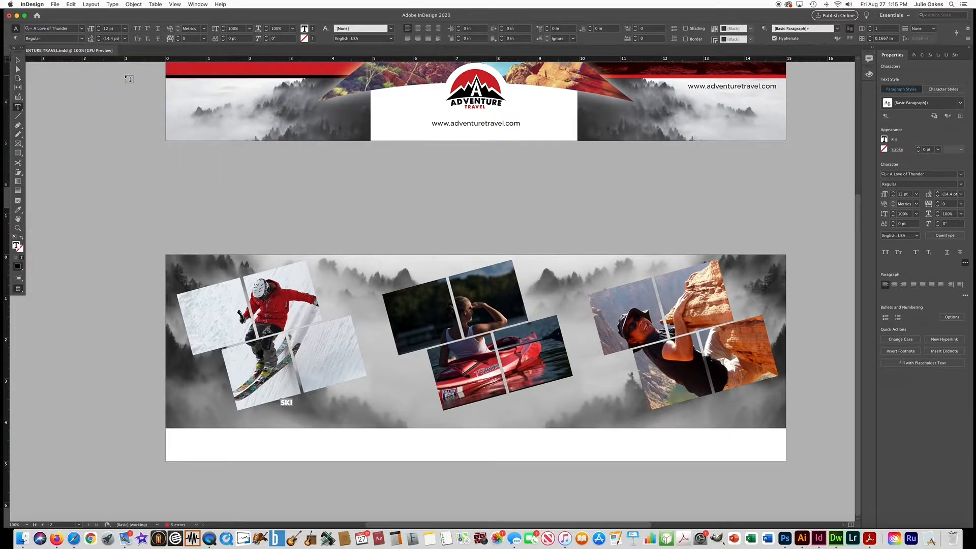
# Enlarge the SKI text to 35 pt and move it to the upper-left corner of the skier photo.
pyautogui.click(98, 29)
pyautogui.click(99, 28)
pyautogui.click(99, 29)
pyautogui.click(98, 28)
pyautogui.click(98, 28)
pyautogui.click(98, 29)
pyautogui.click(99, 28)
pyautogui.click(98, 29)
pyautogui.click(98, 28)
pyautogui.click(99, 28)
pyautogui.click(18, 60)
pyautogui.moveTo(296, 410); pyautogui.dragTo(206, 285)
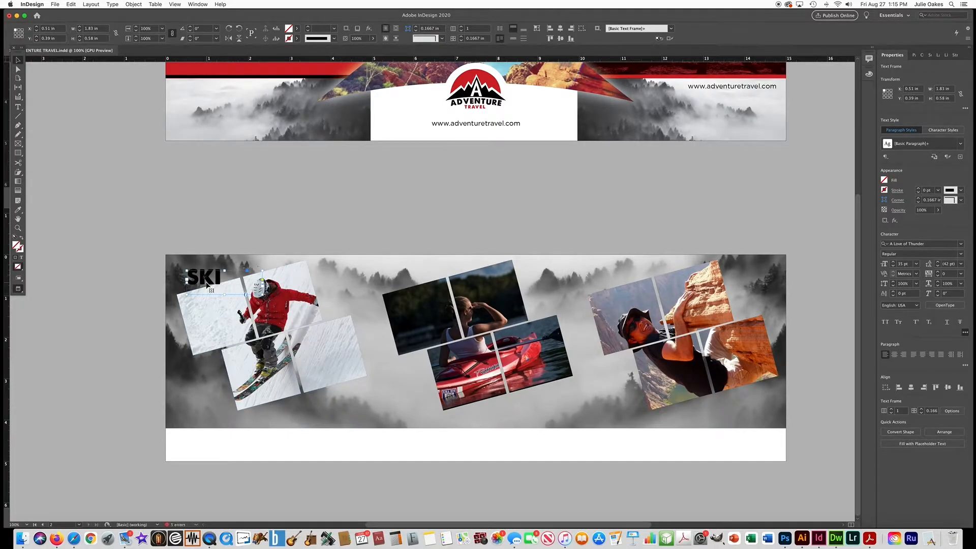
# Reduce the SKI caption's font size to 32 pt.
pyautogui.click(18, 107)
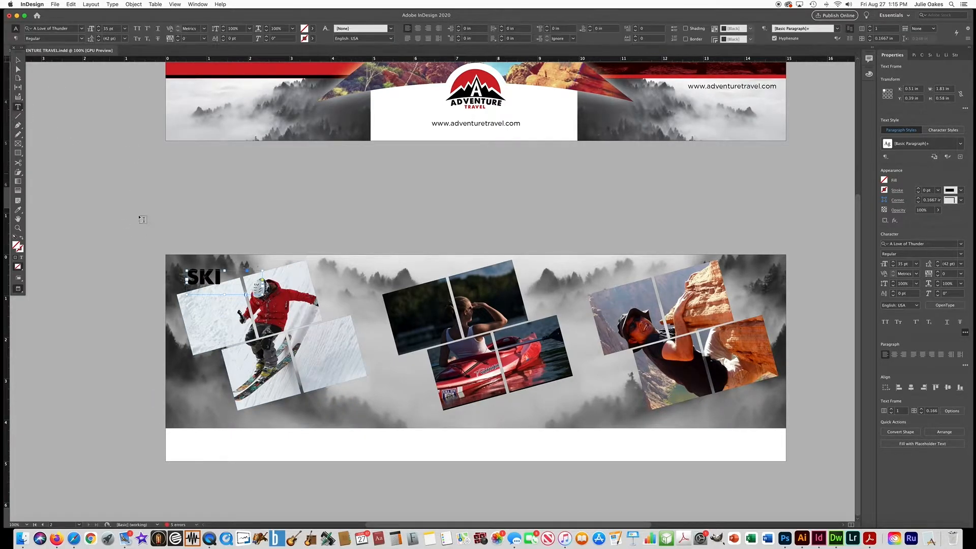
pyautogui.doubleClick(197, 271)
pyautogui.moveTo(180, 273); pyautogui.dragTo(172, 274)
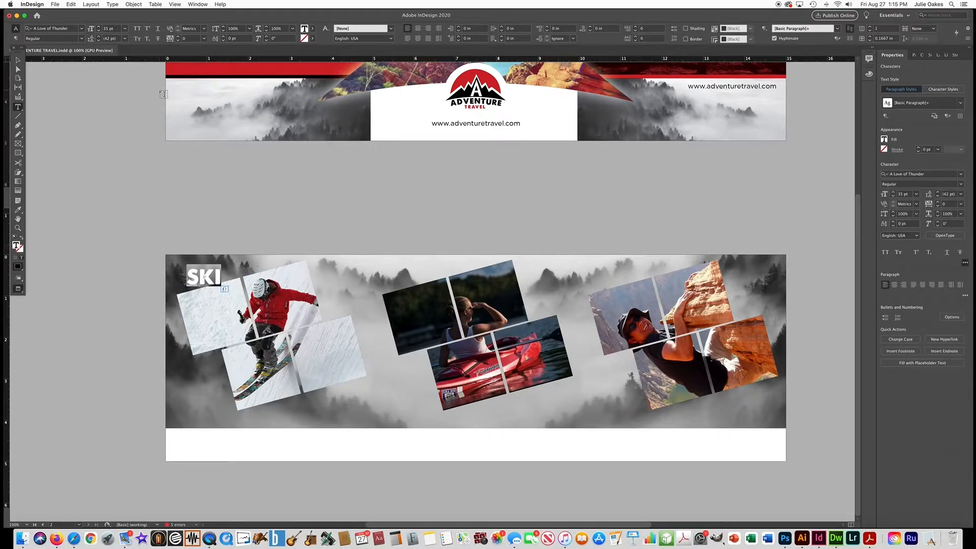
pyautogui.click(99, 31)
pyautogui.click(98, 30)
pyautogui.click(99, 31)
pyautogui.click(18, 60)
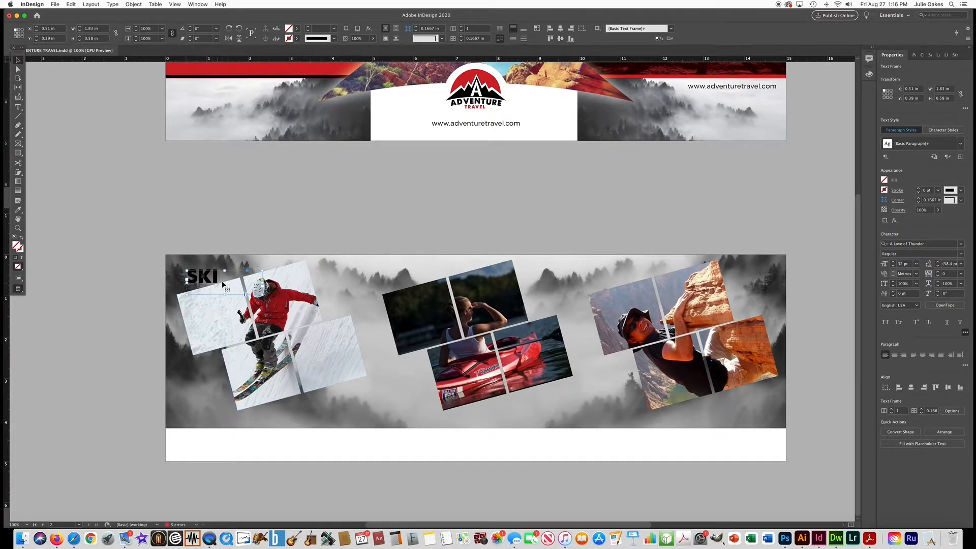
# Rotate the SKI text frame by 15° to match the angle of the skier photo.
pyautogui.click(201, 333)
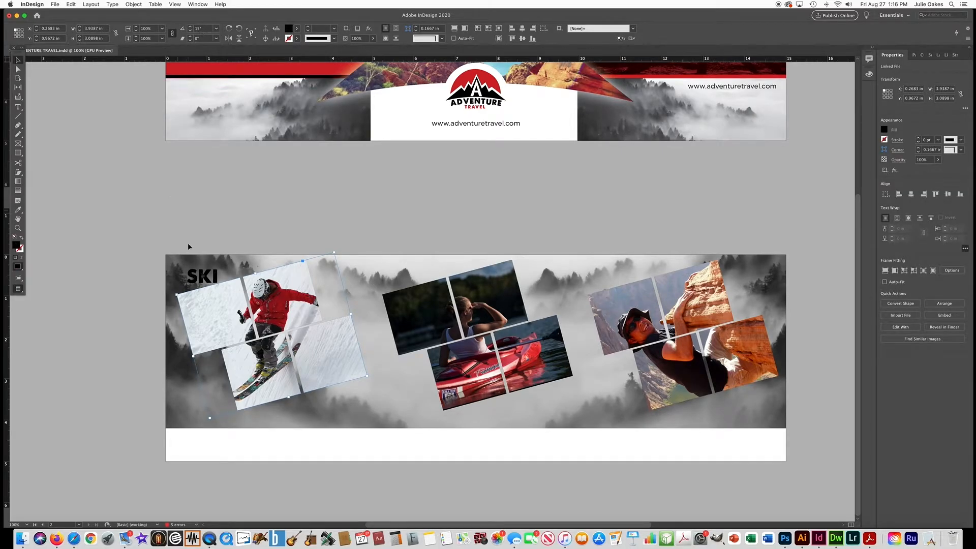
pyautogui.click(201, 276)
pyautogui.click(195, 30)
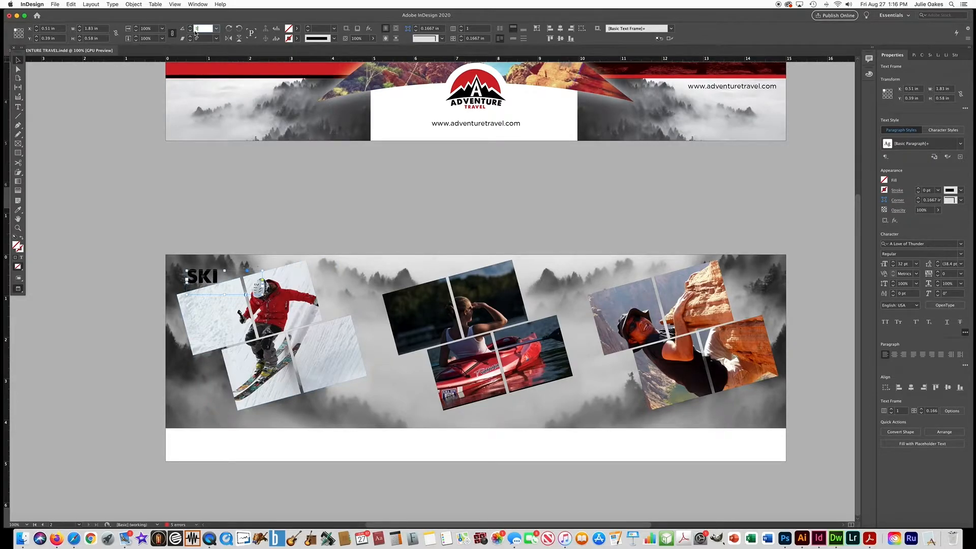
pyautogui.write('15')
pyautogui.press('Return')
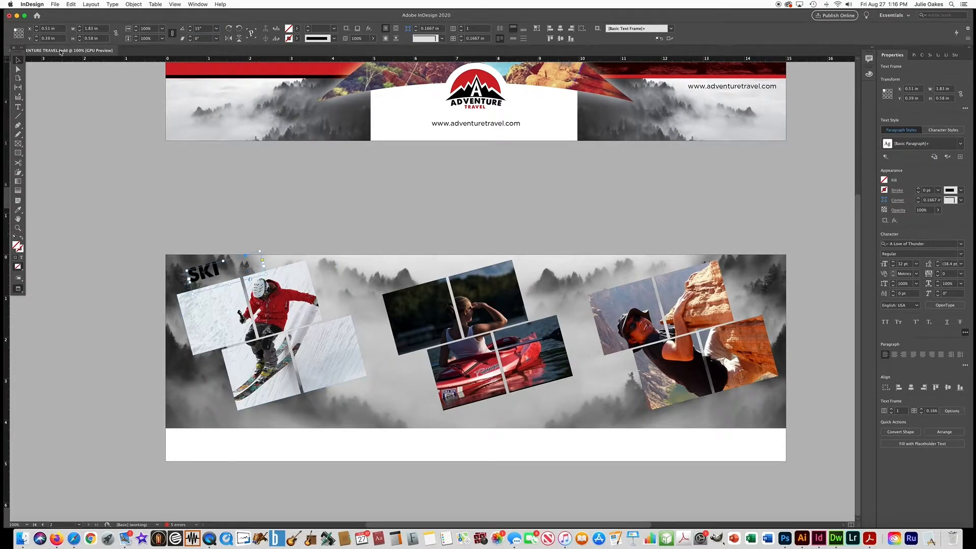
# Nudge the rotated SKI caption down and left to X 0.2044 in, Y 0.6678 in, along the skier photo's top edge.
pyautogui.press('Down')
pyautogui.press('Down')
pyautogui.press('Down')
pyautogui.press('Down')
pyautogui.press('Down')
pyautogui.press('Down')
pyautogui.press('Down')
pyautogui.press('Down')
pyautogui.press('Down')
pyautogui.press('Down')
pyautogui.press('Left')
pyautogui.press('Left')
pyautogui.press('Left')
pyautogui.press('Left')
pyautogui.press('Left')
pyautogui.press('Left')
pyautogui.press('Left')
pyautogui.press('Left')
pyautogui.press('Left')
pyautogui.press('Left')
pyautogui.press('Left')
pyautogui.press('Left')
pyautogui.press('Left')
pyautogui.press('Left')
pyautogui.press('Left')
pyautogui.press('Left')
pyautogui.press('Left')
pyautogui.press('Left')
pyautogui.press('Left')
pyautogui.press('Left')
pyautogui.press('Left')
pyautogui.press('Left')
pyautogui.press('Left')
pyautogui.press('Down')
pyautogui.press('Down')
pyautogui.press('Down')
pyautogui.press('Down')
pyautogui.press('Down')
pyautogui.press('Down')
pyautogui.press('Down')
pyautogui.press('Down')
pyautogui.press('Down')
pyautogui.press('Down')
pyautogui.press('Right')
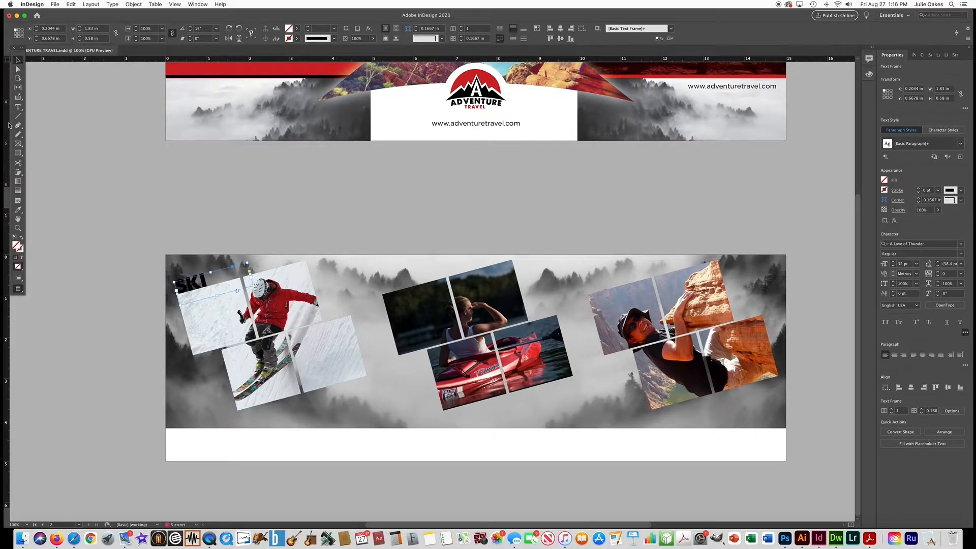
# Recolor the SKI caption text with the Paper swatch.
pyautogui.click(17, 106)
pyautogui.doubleClick(208, 282)
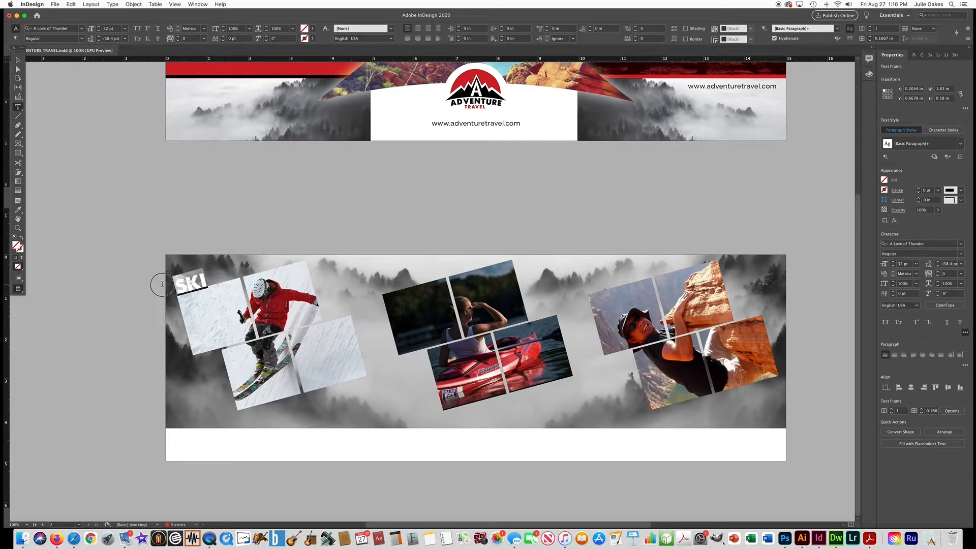
pyautogui.click(313, 29)
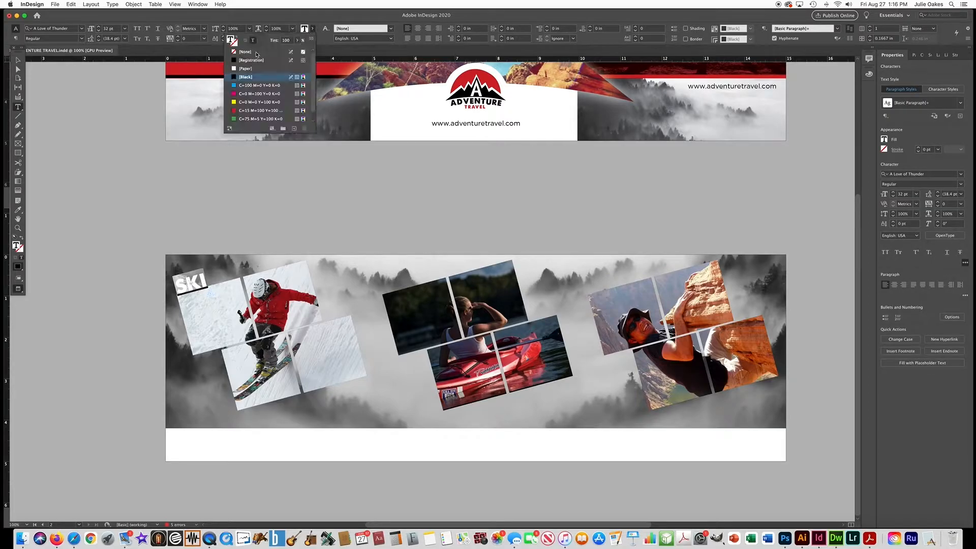
pyautogui.click(235, 69)
pyautogui.click(18, 60)
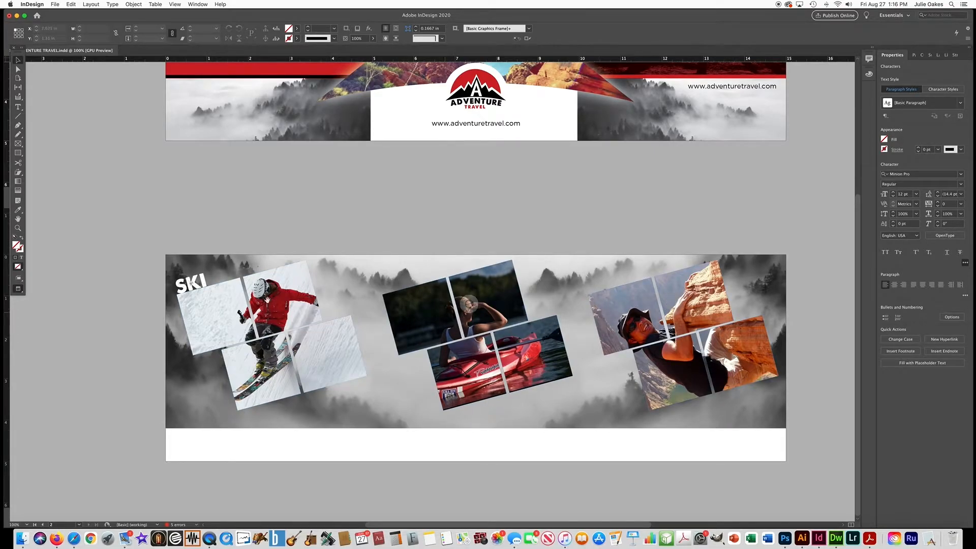
# Duplicate the SKI caption onto the kayak photo's upper-left edge at X 5.1924 in and change its text to KAYAK.
pyautogui.click(202, 286)
pyautogui.moveTo(199, 283); pyautogui.dragTo(402, 291)
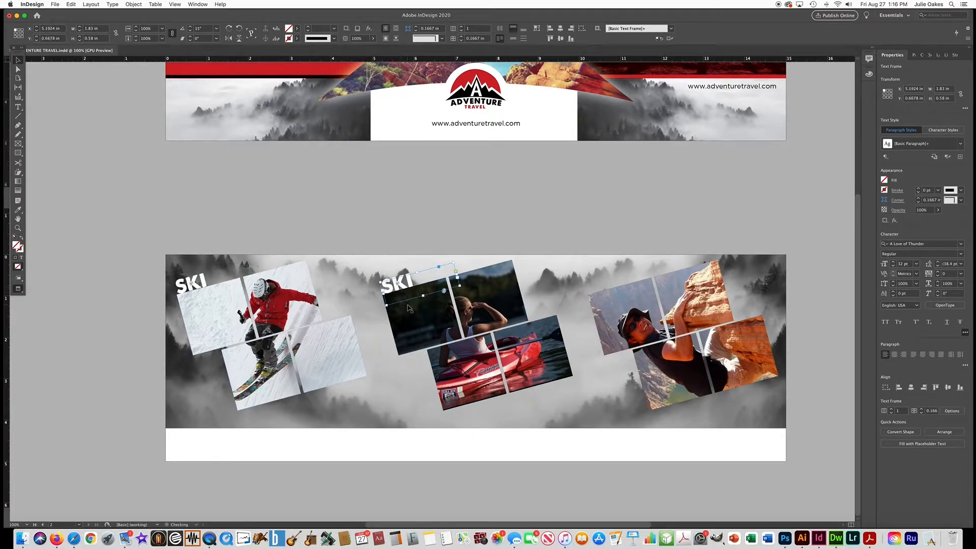
pyautogui.click(17, 108)
pyautogui.doubleClick(410, 276)
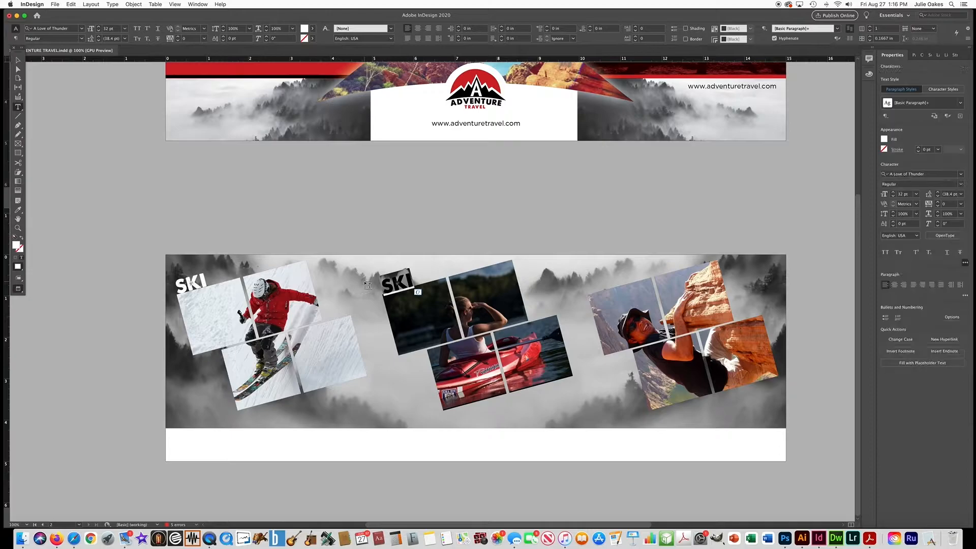
pyautogui.write('KAYAK')
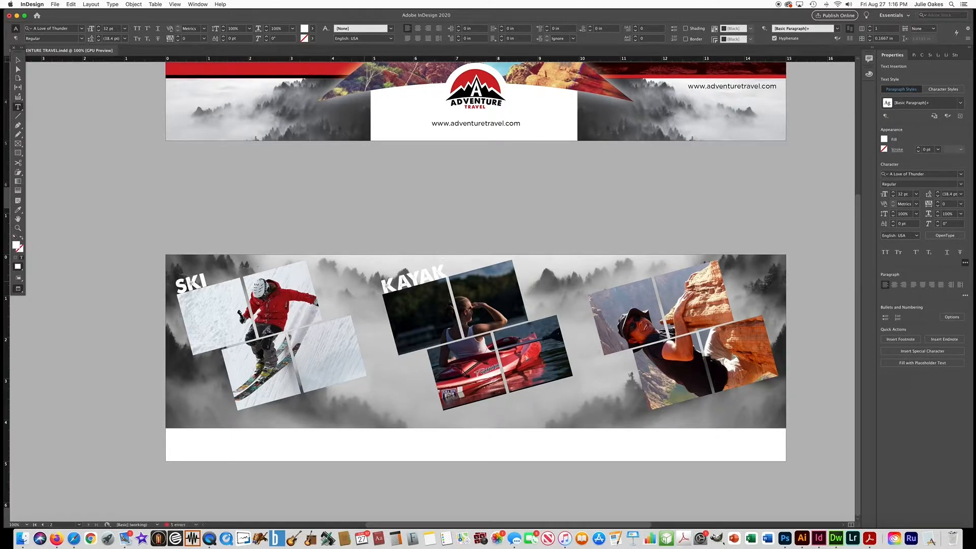
# Recolor the whole KAYAK caption with the red C=15 M=100 Y=100 swatch and deselect it.
pyautogui.press('super+a')
pyautogui.hscroll(1, 377, 174)
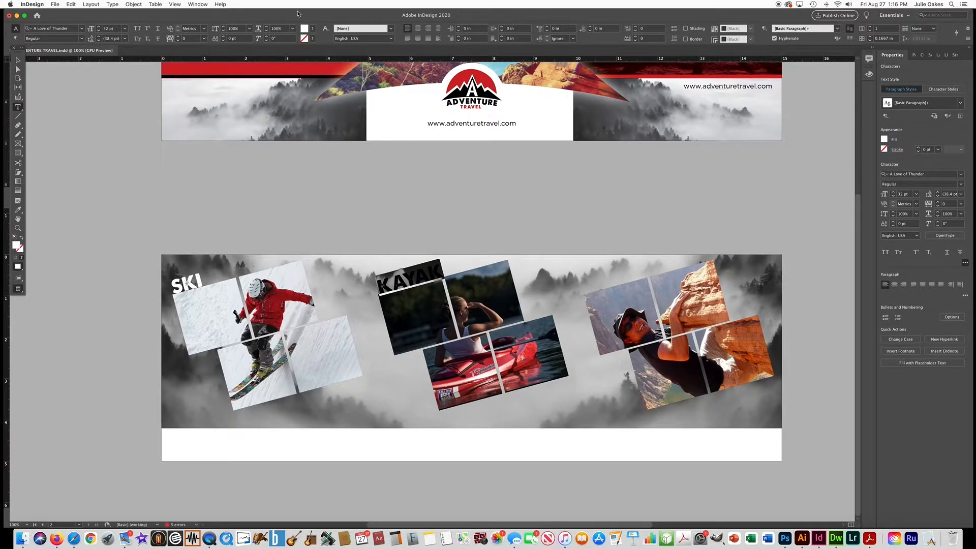
pyautogui.click(311, 29)
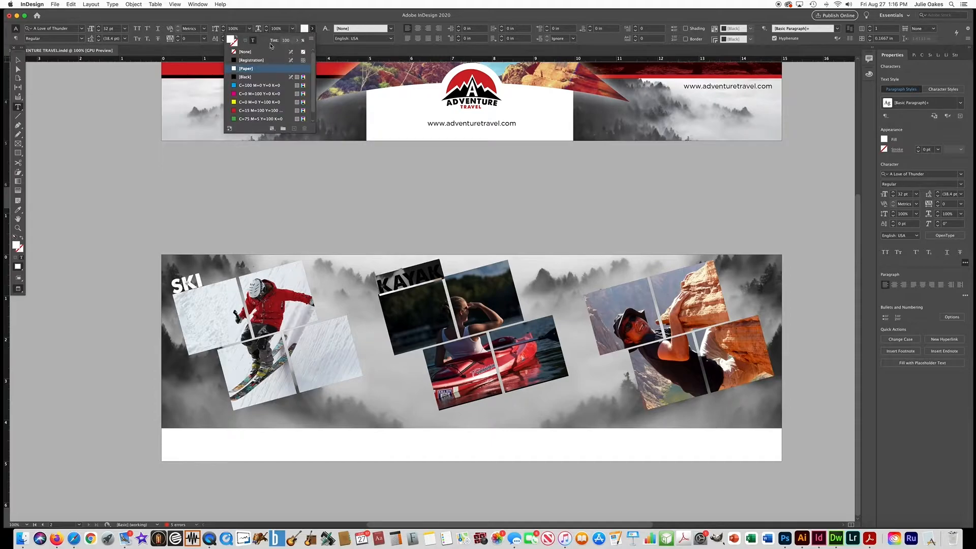
pyautogui.click(233, 111)
pyautogui.press('Escape')
pyautogui.click(182, 179)
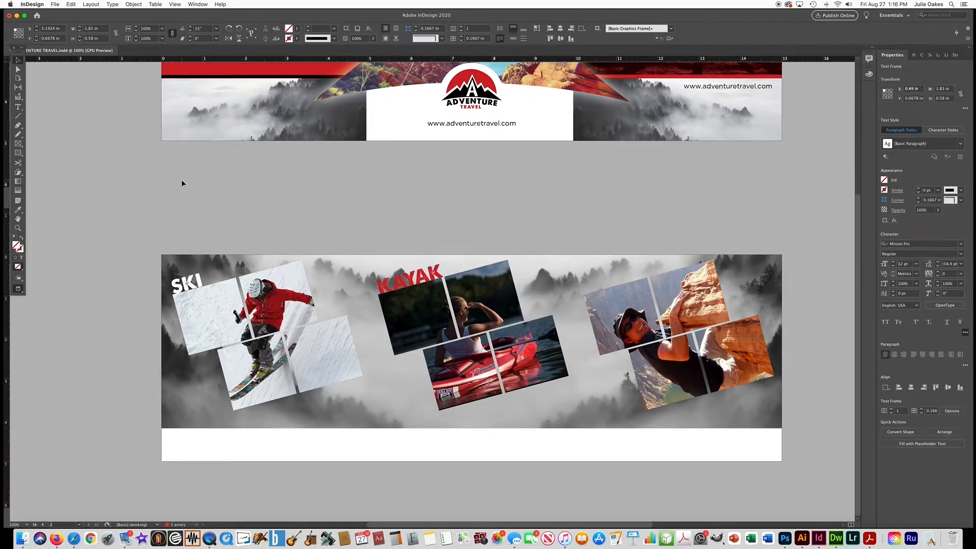
# Paste a copy of the KAYAK caption and place it along the climber photo's upper-left edge at X 10.11 in, Y 0.6903 in.
pyautogui.press('super+v')
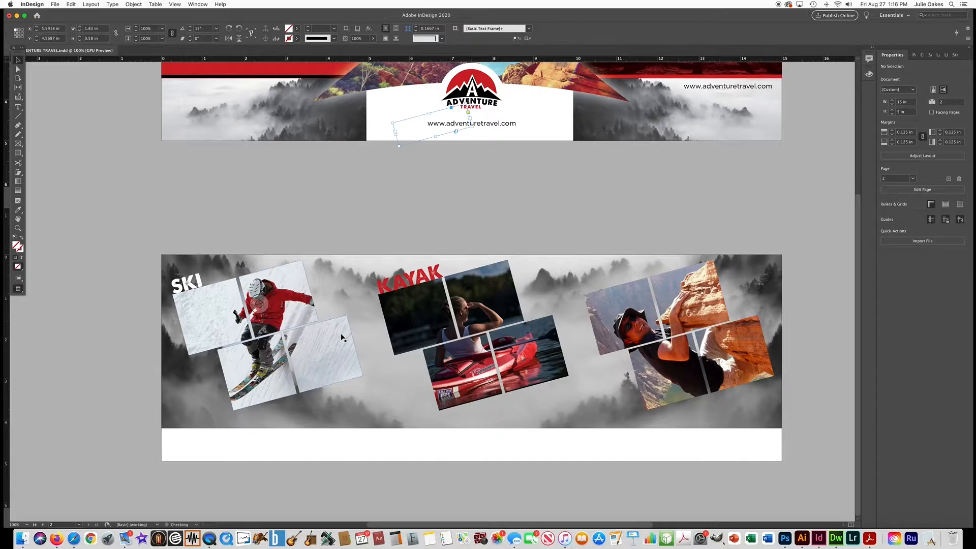
pyautogui.click(402, 287)
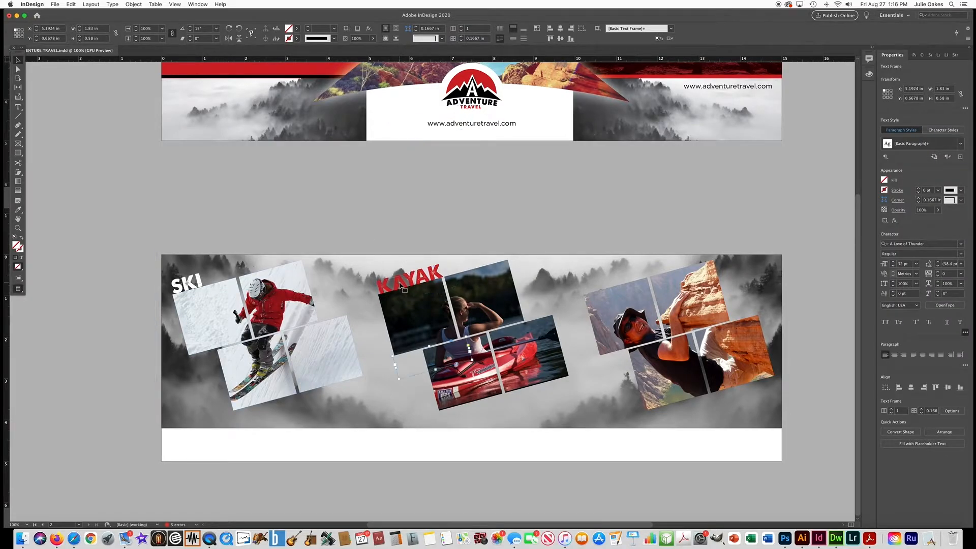
pyautogui.press('super+c')
pyautogui.press('super+v')
pyautogui.moveTo(410, 361); pyautogui.dragTo(595, 280)
pyautogui.press('Down')
pyautogui.press('Down')
pyautogui.press('Down')
pyautogui.press('Down')
pyautogui.press('Down')
pyautogui.press('Down')
pyautogui.press('Down')
pyautogui.press('Down')
pyautogui.press('Down')
pyautogui.press('Down')
pyautogui.press('Down')
# Replace the text of the caption on the climber photo with CLIMB.
pyautogui.click(17, 107)
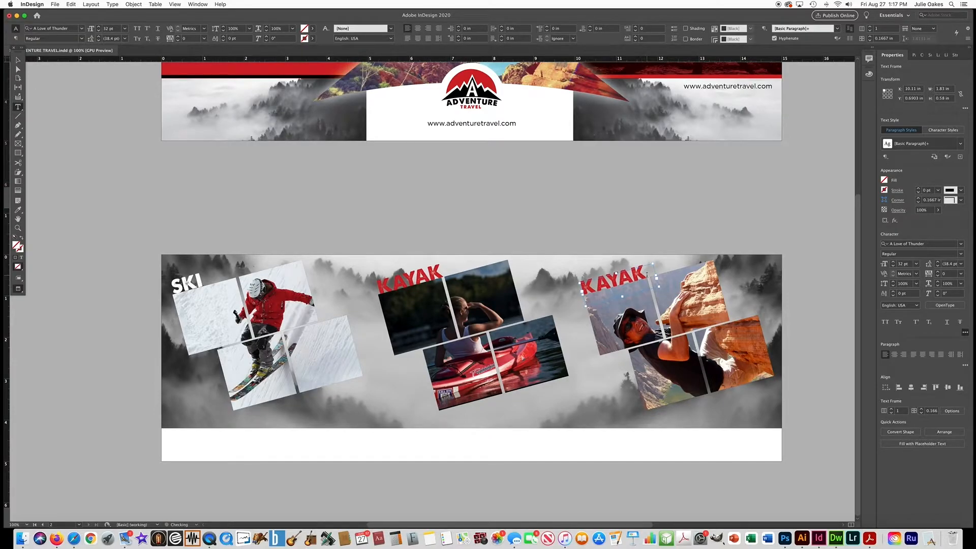
pyautogui.moveTo(647, 275); pyautogui.dragTo(529, 279)
pyautogui.press('BackSpace')
pyautogui.write('CLIMB')
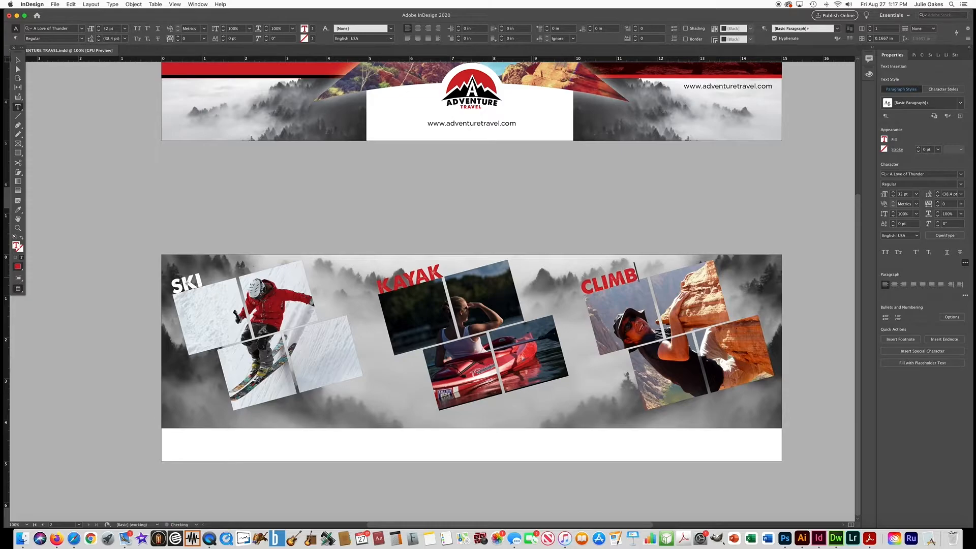
# Recolor the CLIMB caption with the Black swatch and deselect it.
pyautogui.press('super+a')
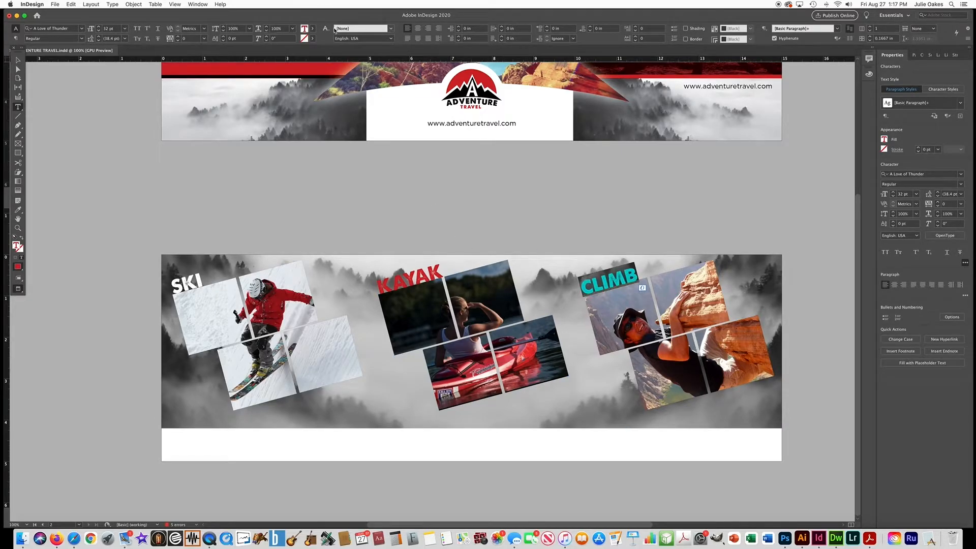
pyautogui.click(311, 30)
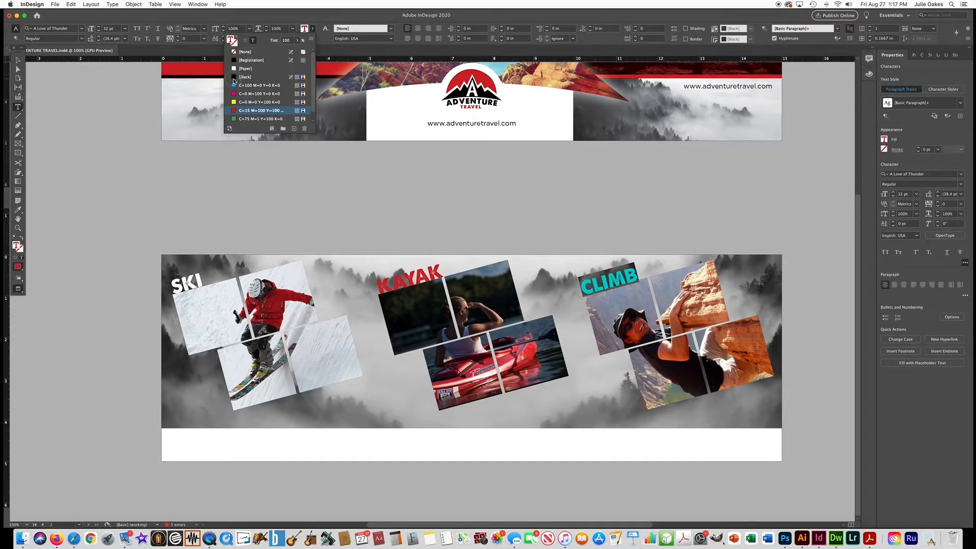
pyautogui.click(233, 77)
pyautogui.click(17, 60)
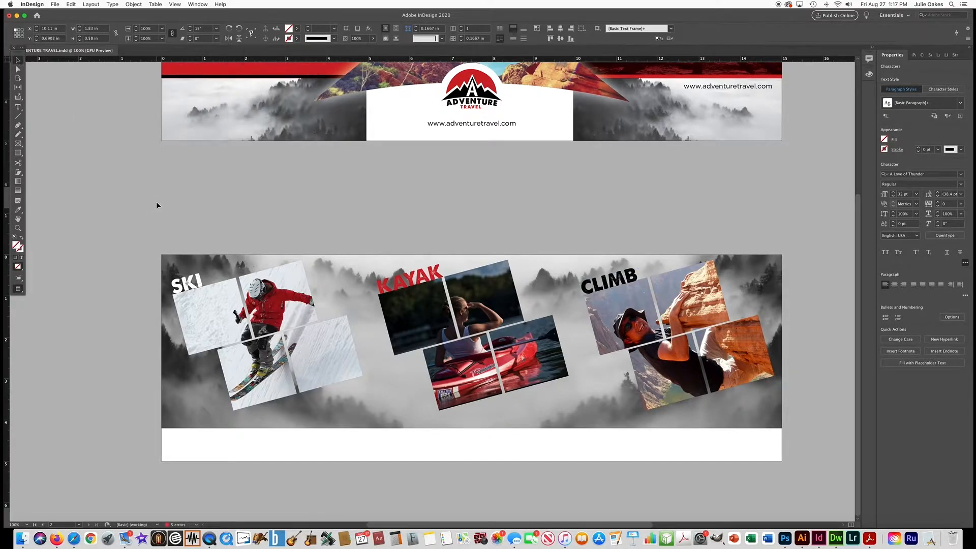
pyautogui.click(156, 205)
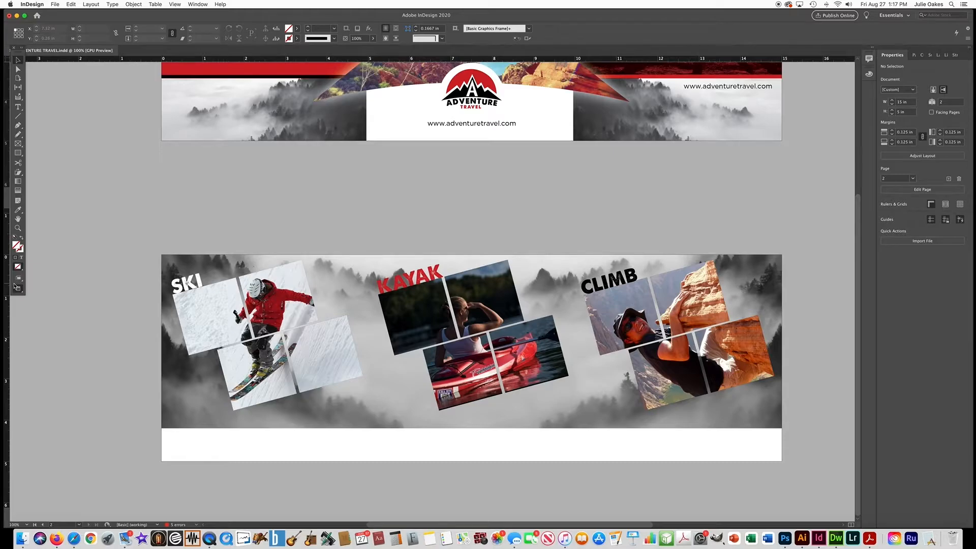
# Show the guides and draw a bleed-to-bleed rectangle about 15.25 × 1.56 in over the mountain background's lower part, filled with Paper.
pyautogui.click(313, 294)
pyautogui.press('w')
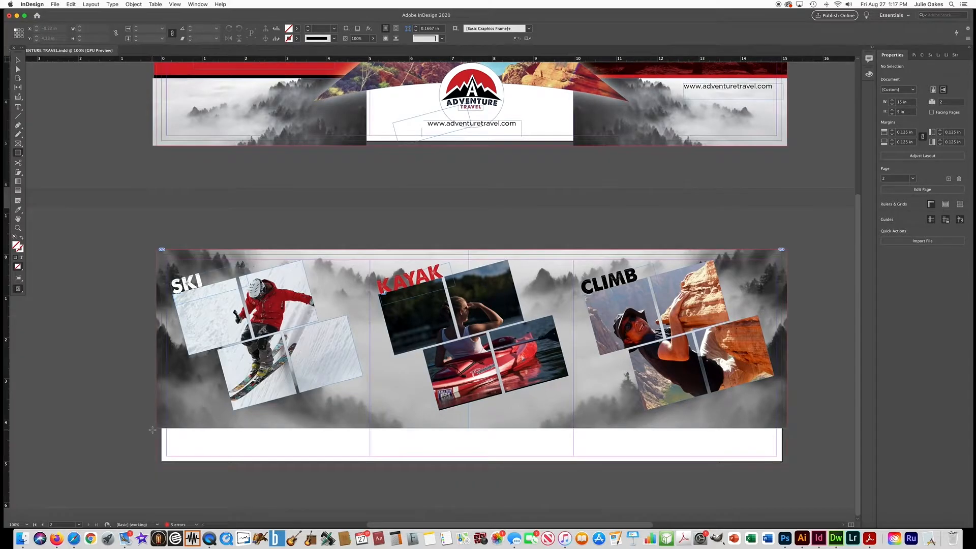
pyautogui.moveTo(156, 430)
pyautogui.mouseDown()
pyautogui.moveTo(167, 410)
pyautogui.moveTo(476, 381)
pyautogui.mouseUp()
pyautogui.moveTo(701, 368); pyautogui.dragTo(786, 365)
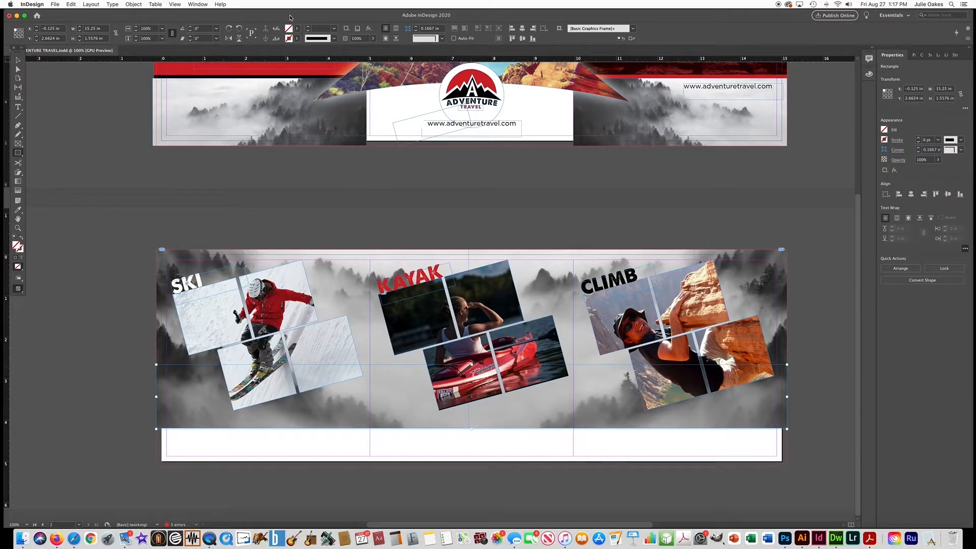
pyautogui.click(297, 28)
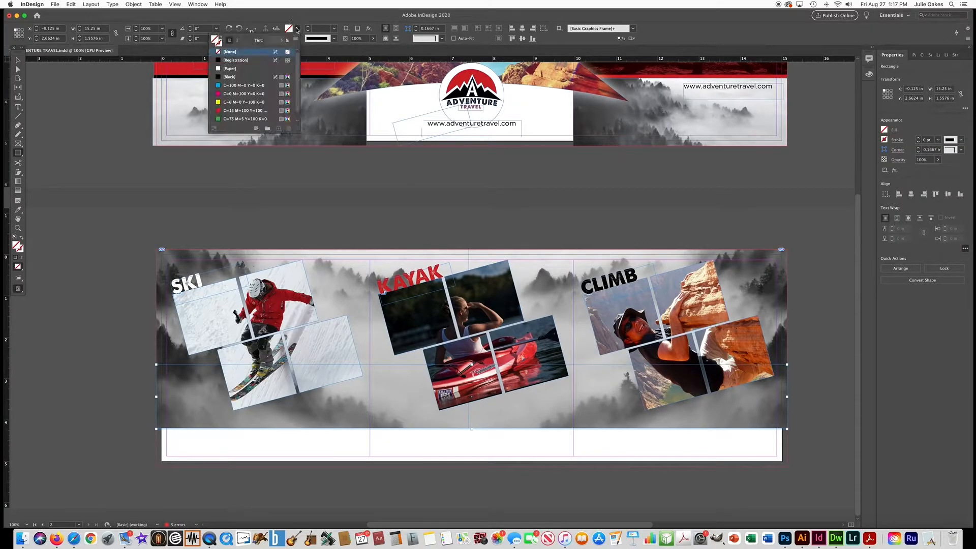
pyautogui.click(221, 69)
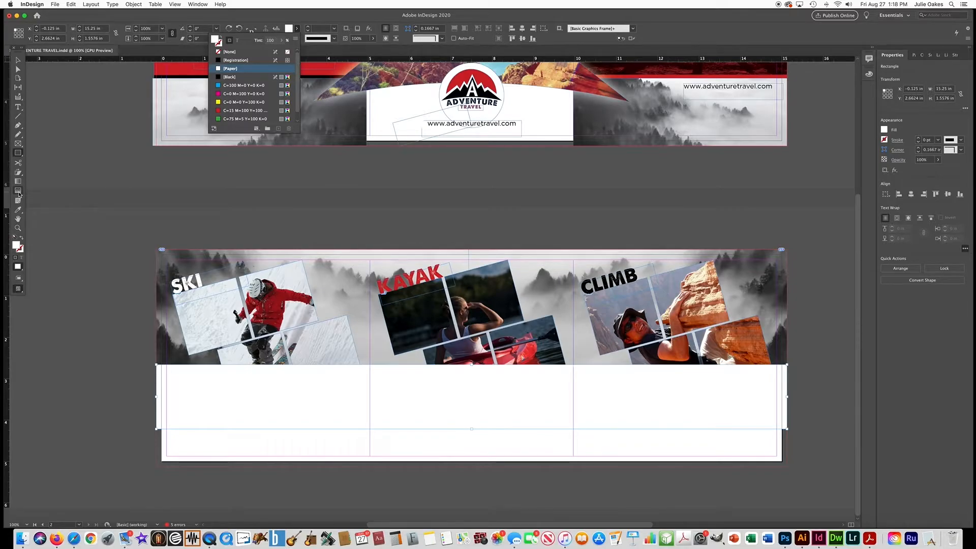
# Apply a vertical Gradient Feather to the white rectangle, fading from solid at its bottom edge to transparent at its top.
pyautogui.click(19, 194)
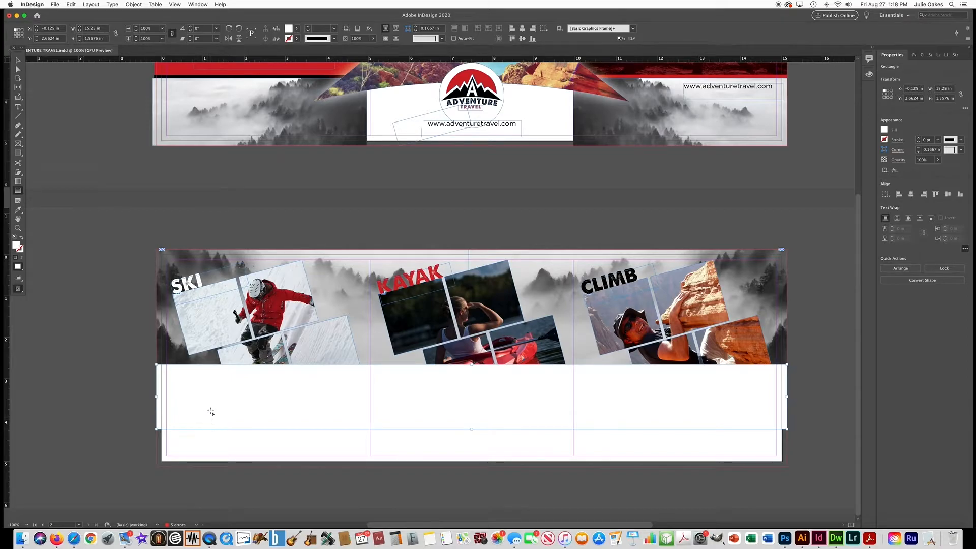
pyautogui.moveTo(178, 390); pyautogui.dragTo(412, 391)
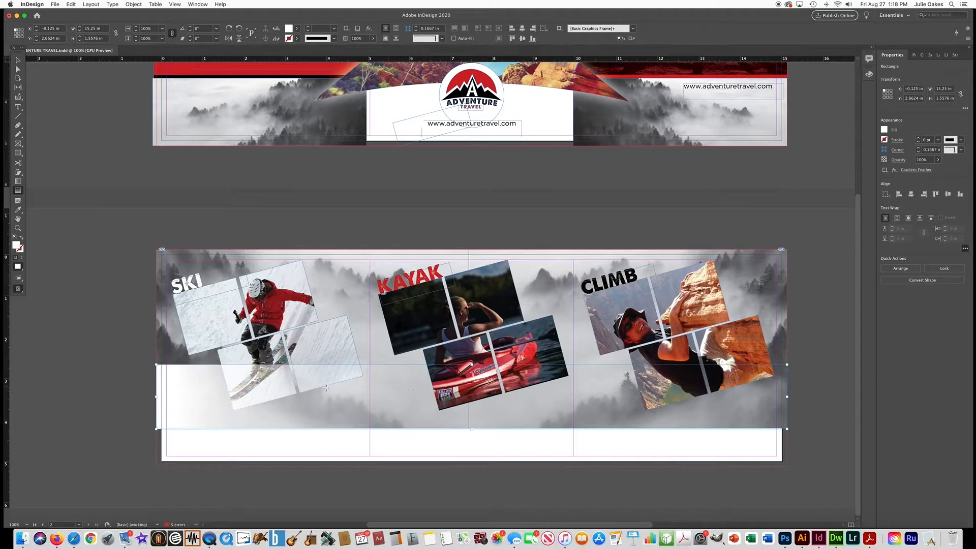
pyautogui.moveTo(305, 370); pyautogui.dragTo(303, 424)
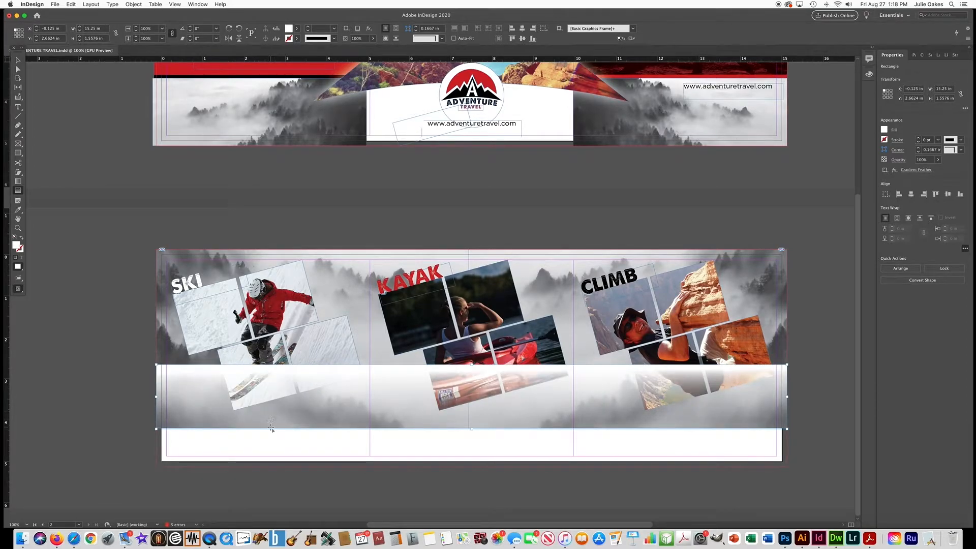
pyautogui.moveTo(272, 429); pyautogui.dragTo(272, 377)
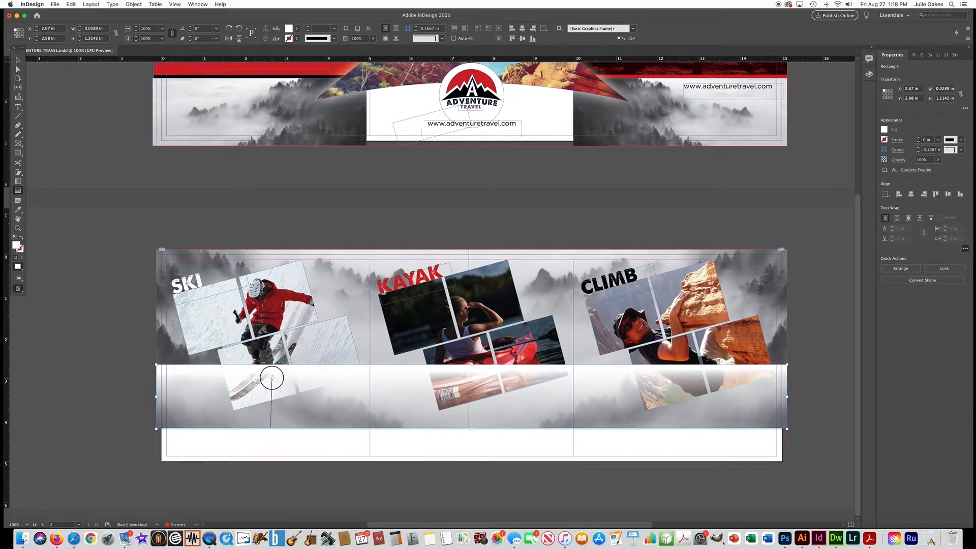
pyautogui.moveTo(272, 377); pyautogui.dragTo(283, 374)
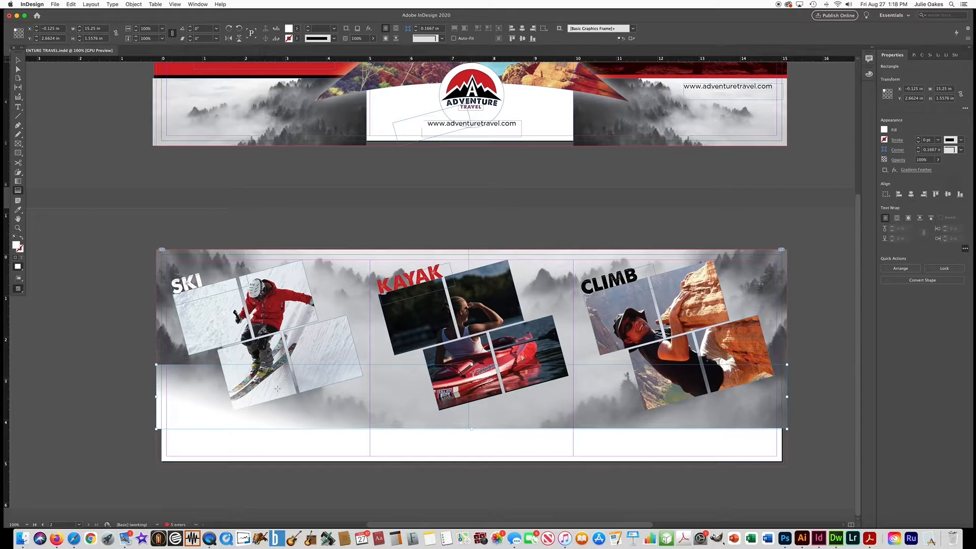
pyautogui.moveTo(268, 426); pyautogui.dragTo(269, 370)
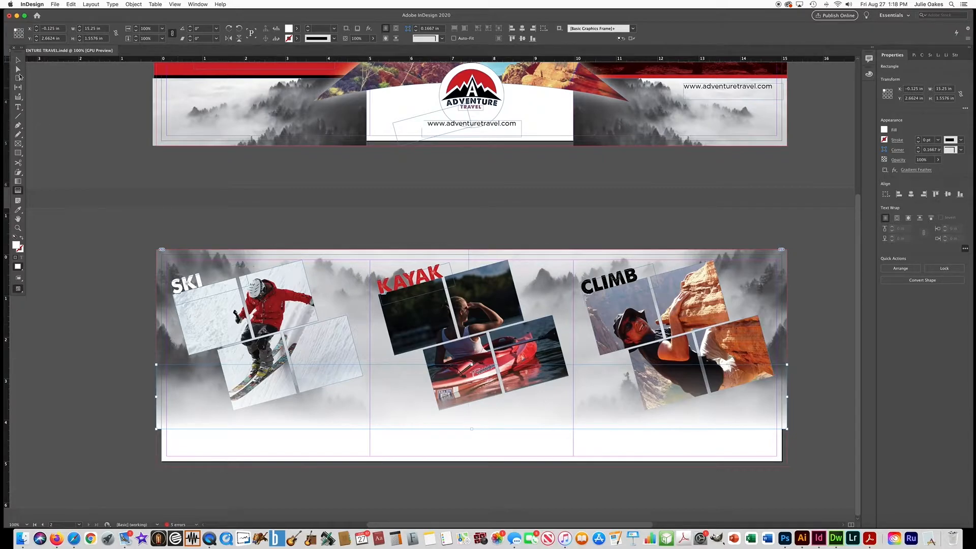
# Deselect the feathered white rectangle and preview the page without guides or frame edges.
pyautogui.click(18, 60)
pyautogui.click(95, 126)
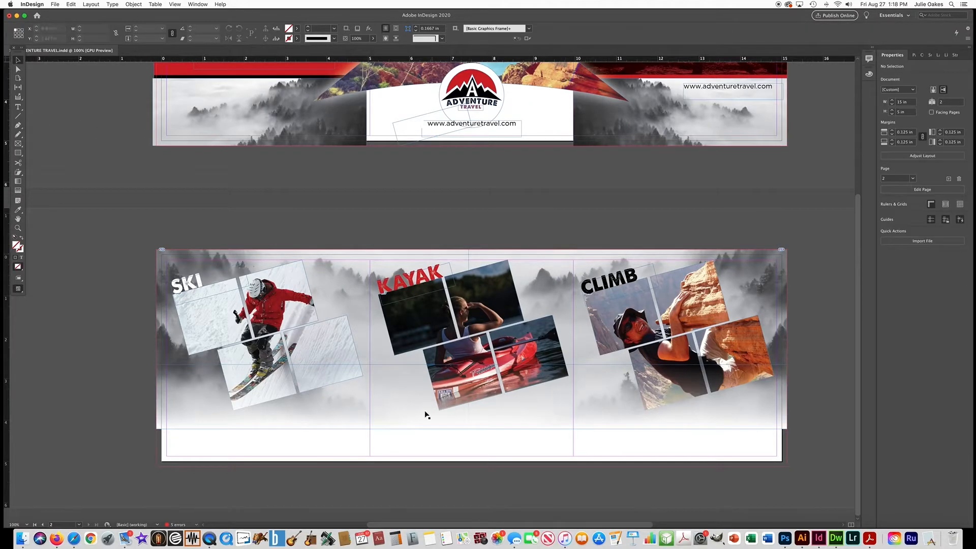
pyautogui.press('w')
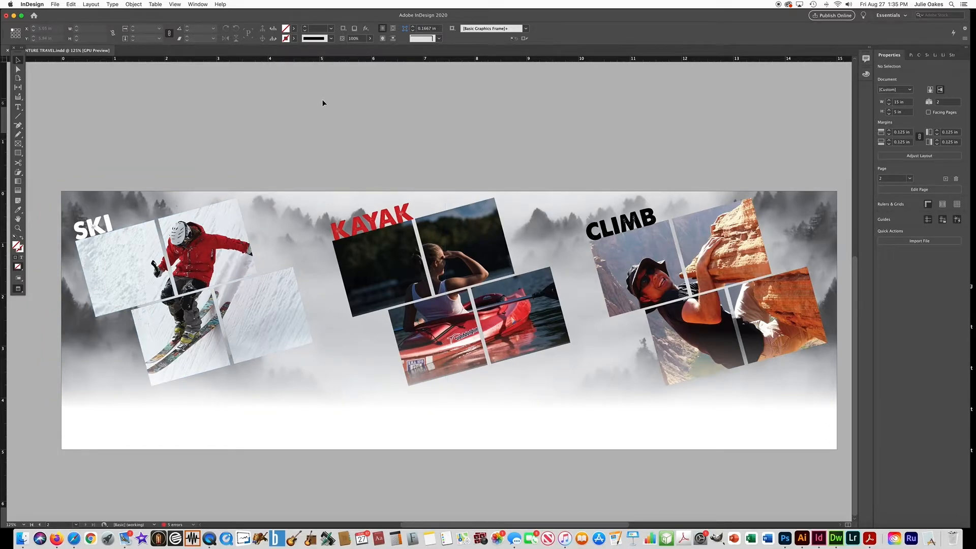
# Draw a square about 1.02 in wide over the right side of the skier photo and fill it with the red C=15 M=100 Y=100 K=0 swatch.
pyautogui.click(18, 153)
pyautogui.moveTo(238, 240); pyautogui.dragTo(291, 316)
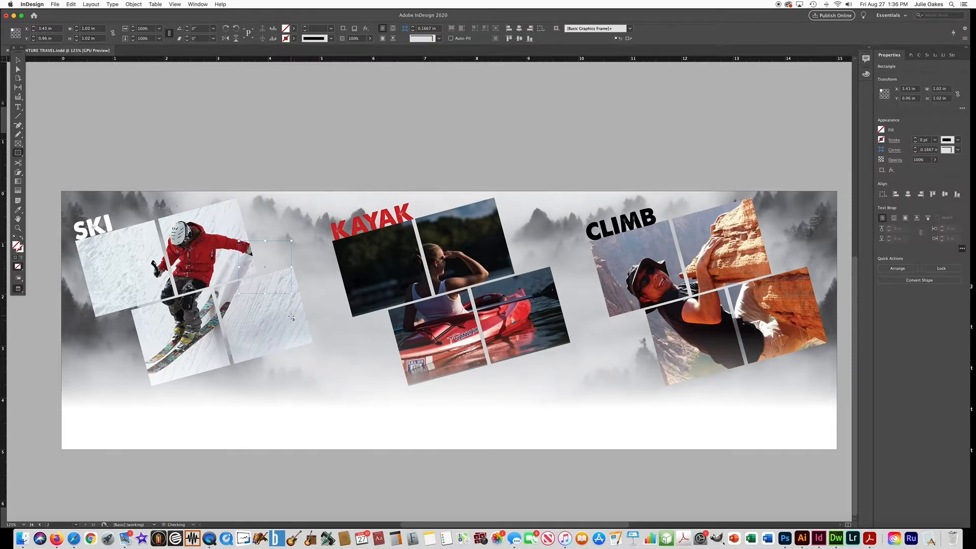
pyautogui.click(293, 28)
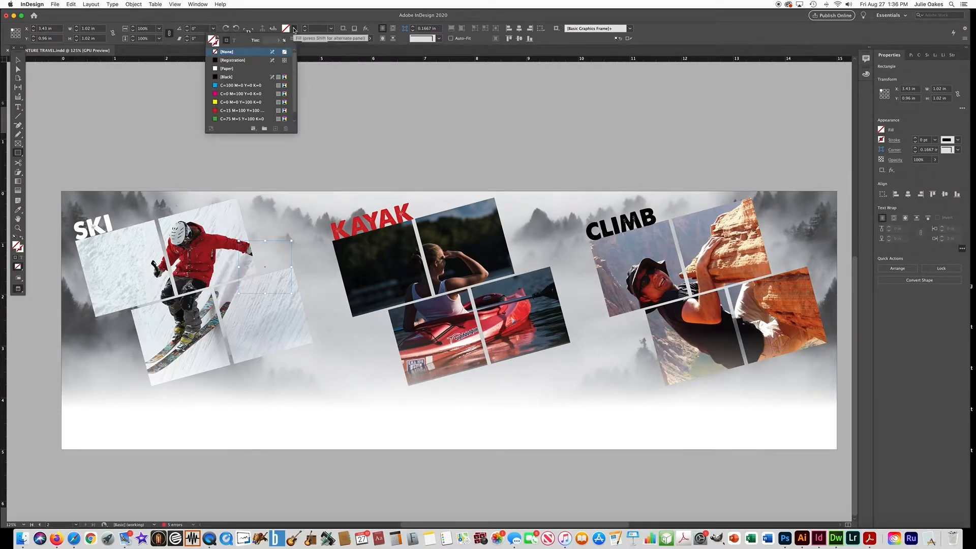
pyautogui.click(216, 110)
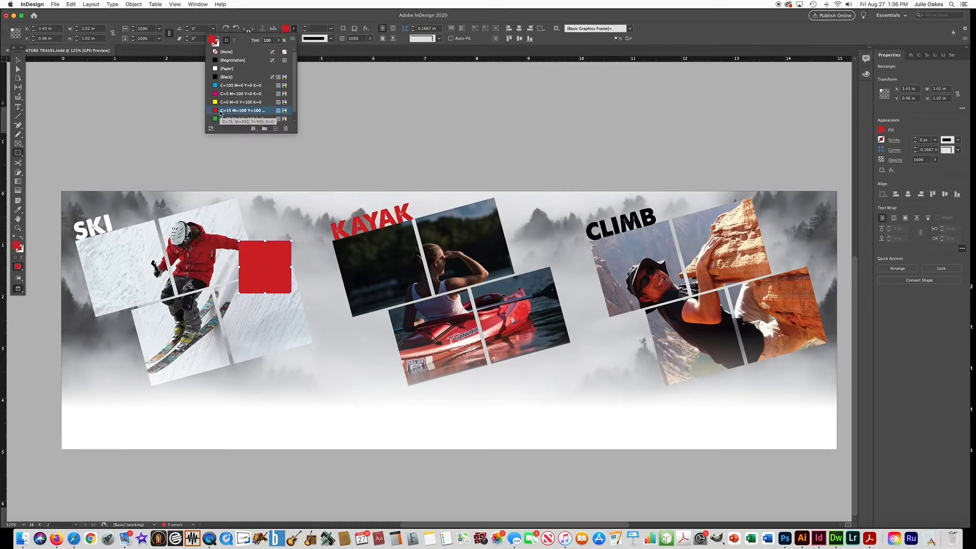
# Apply a Transparency effect with the Multiply blending mode to the red square.
pyautogui.click(134, 4)
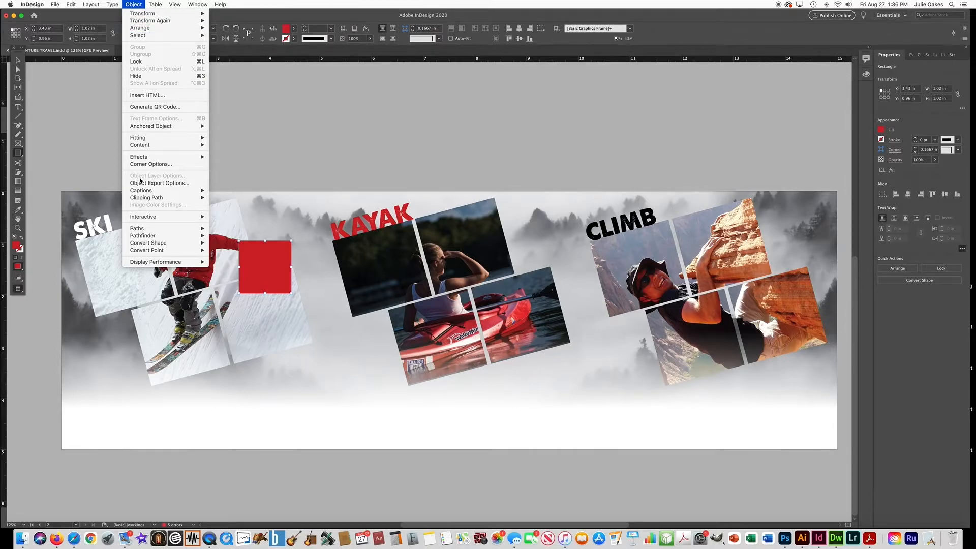
pyautogui.moveTo(193, 156)
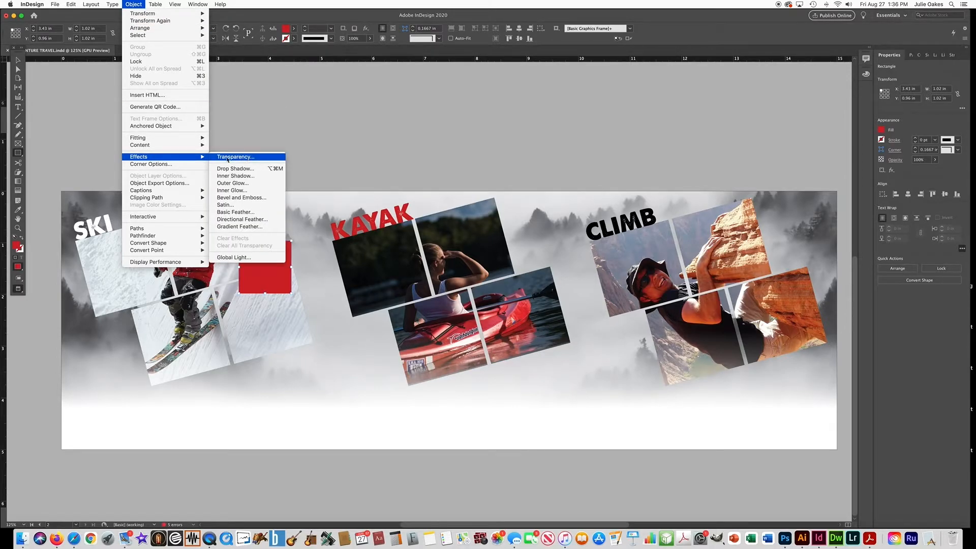
pyautogui.click(248, 157)
pyautogui.moveTo(317, 177); pyautogui.dragTo(384, 148)
pyautogui.click(483, 175)
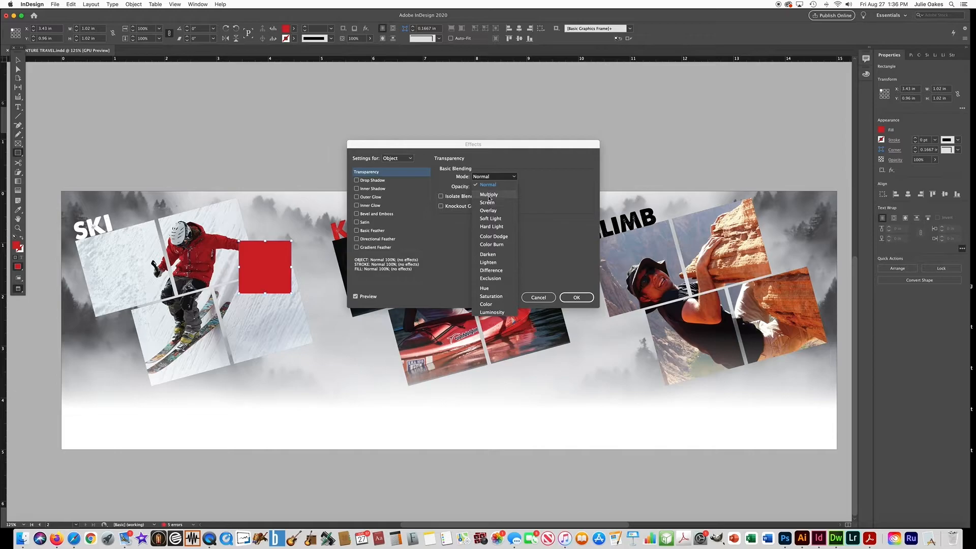
pyautogui.click(488, 195)
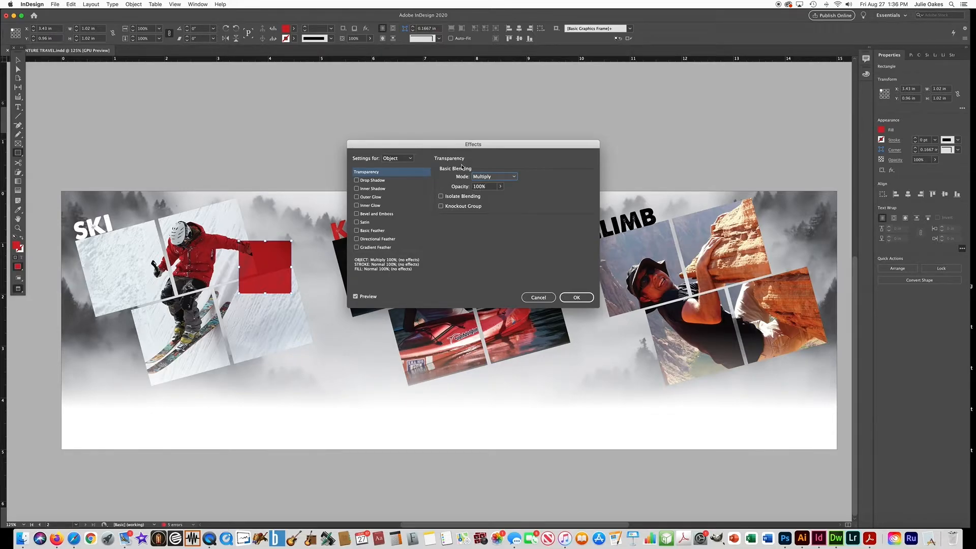
pyautogui.click(486, 177)
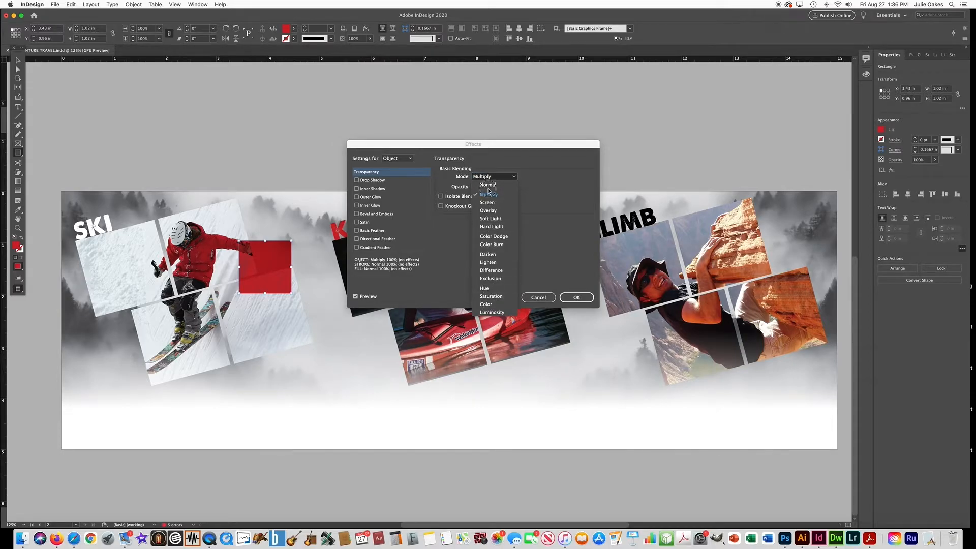
pyautogui.click(486, 195)
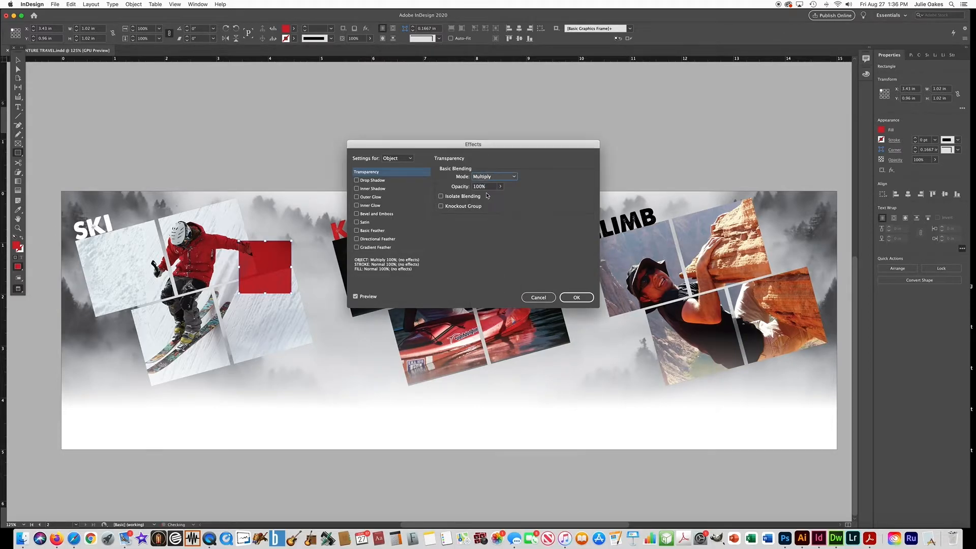
pyautogui.click(577, 298)
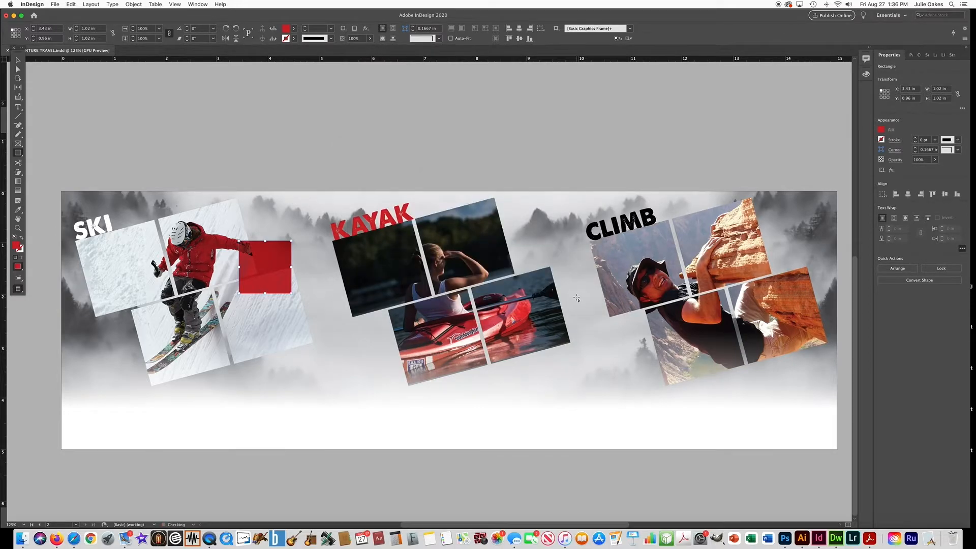
# Rotate the red square 15° and move it slightly inward so it overlaps both rows of the skier photo.
pyautogui.click(193, 29)
pyautogui.write('15')
pyautogui.press('Return')
pyautogui.press('v')
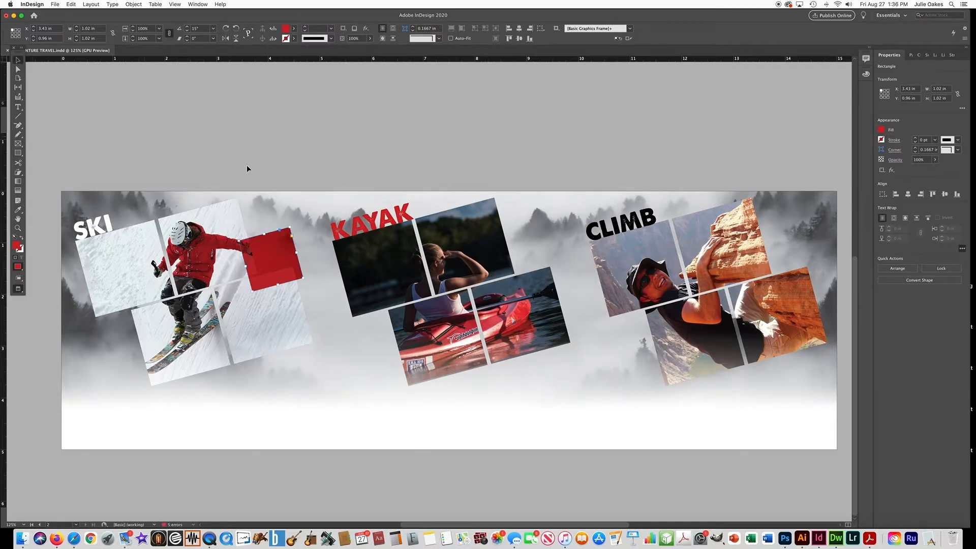
pyautogui.moveTo(261, 258); pyautogui.dragTo(250, 262)
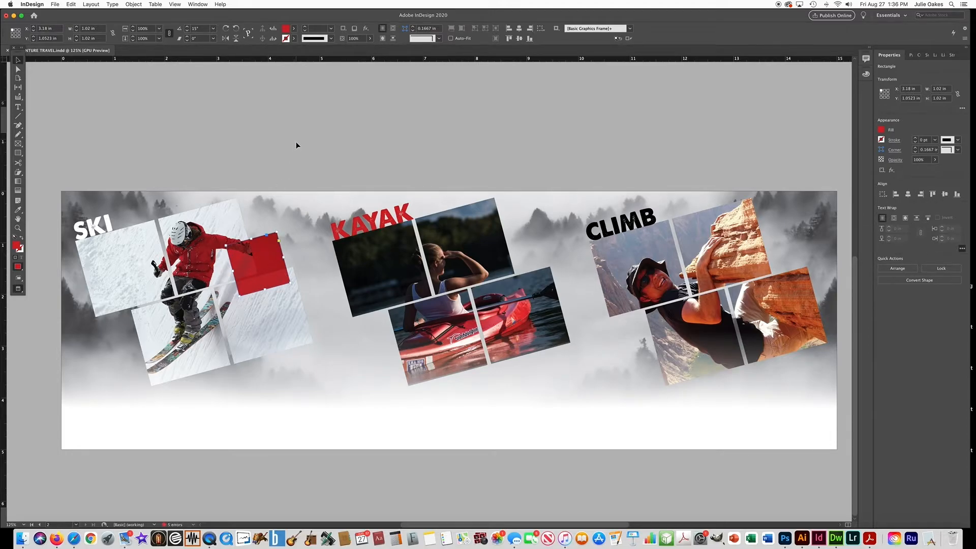
# Step and repeat the red square 2 times with a 4.9629 in horizontal and 0 in vertical offset, then deselect the copies.
pyautogui.click(71, 5)
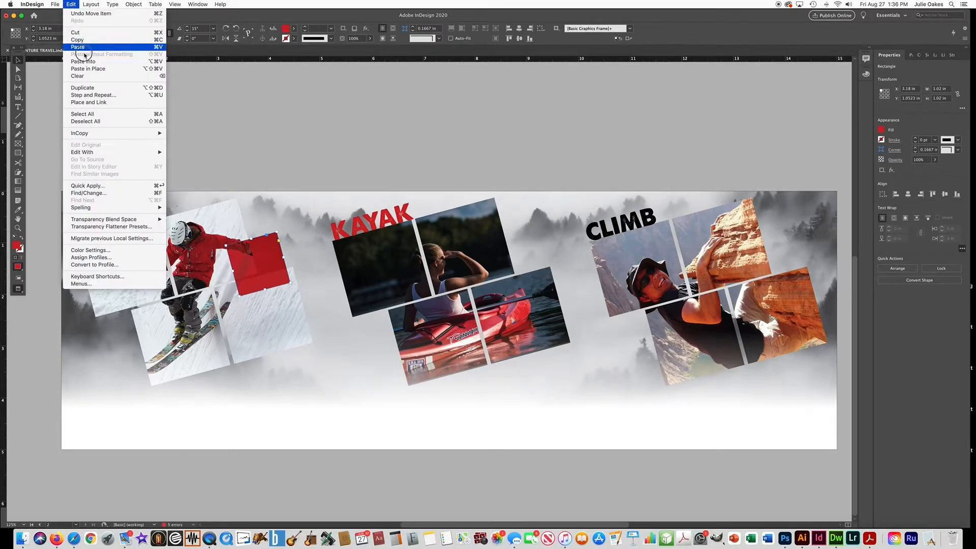
pyautogui.click(94, 95)
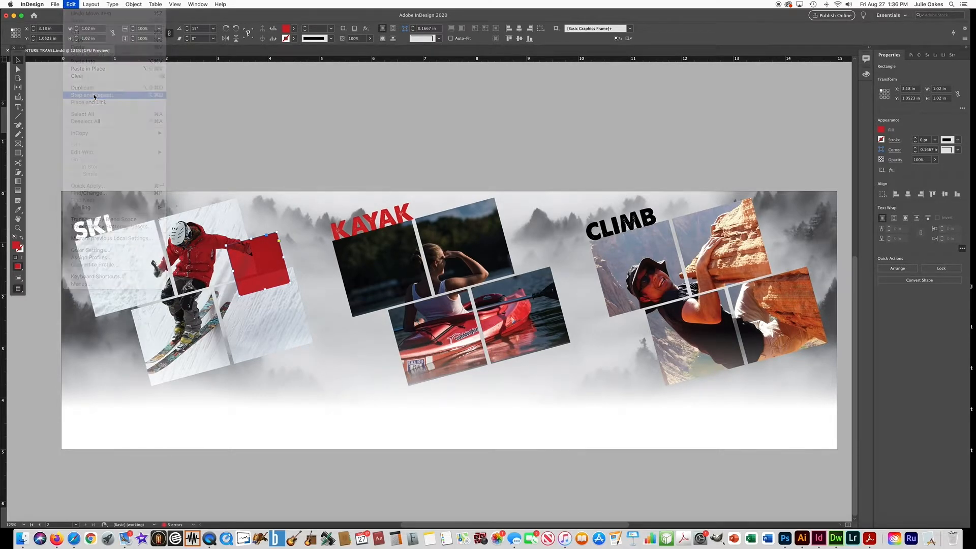
pyautogui.click(433, 262)
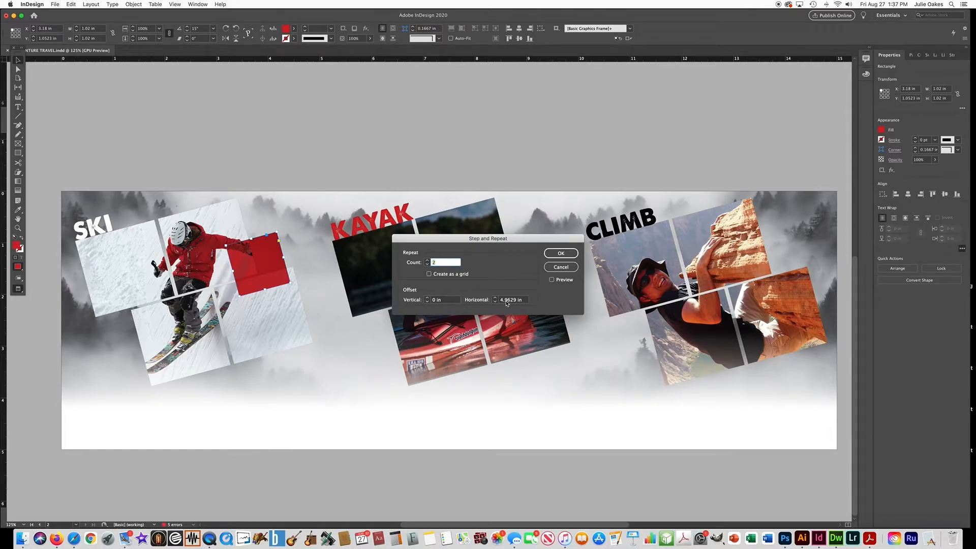
pyautogui.click(561, 253)
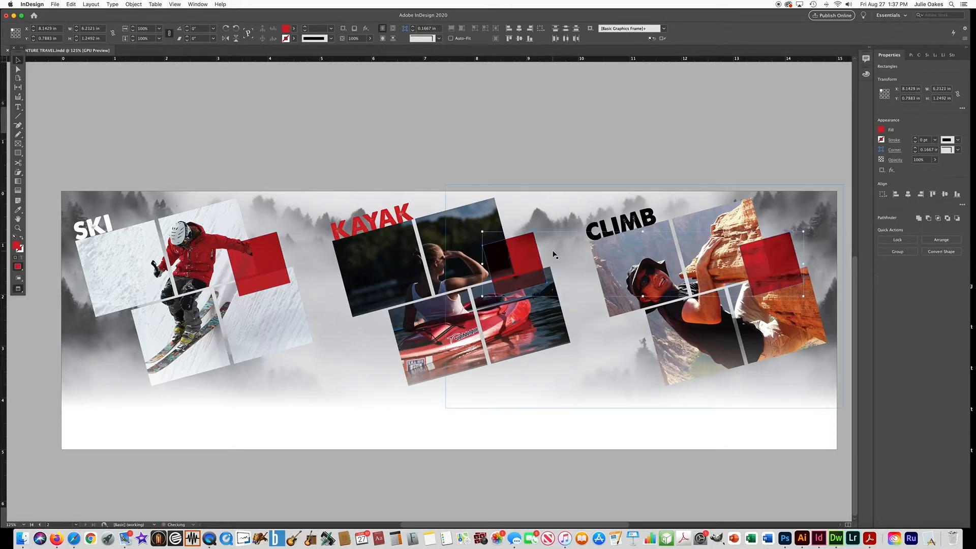
pyautogui.click(457, 124)
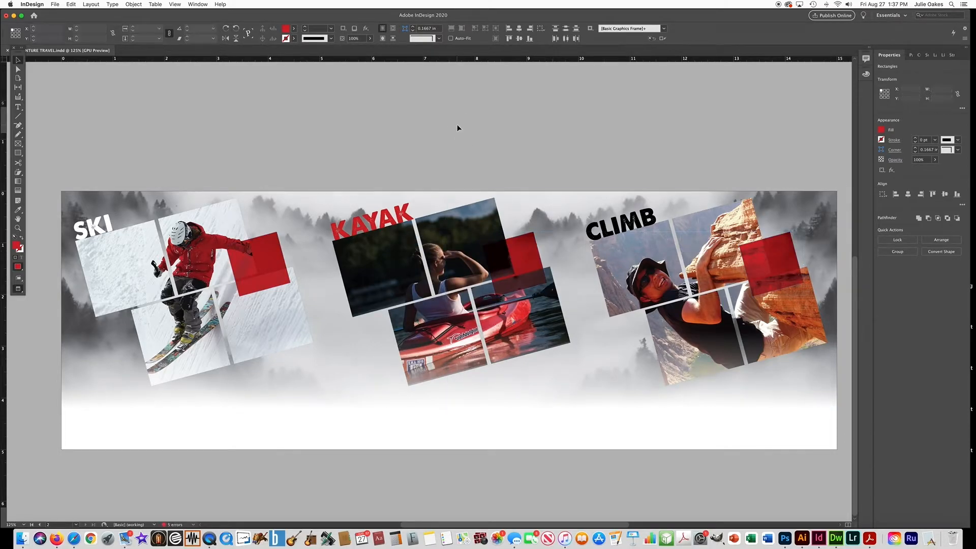
pyautogui.click(70, 4)
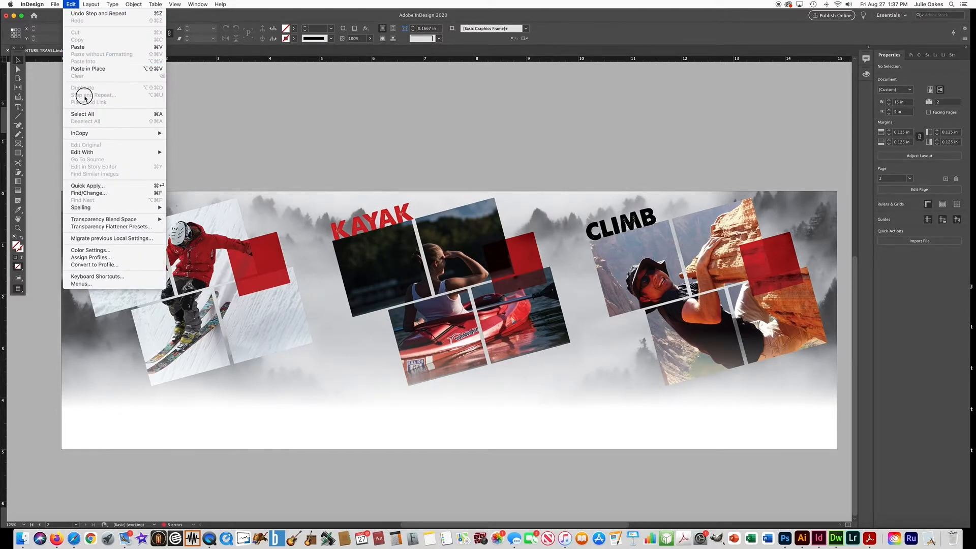
pyautogui.click(81, 14)
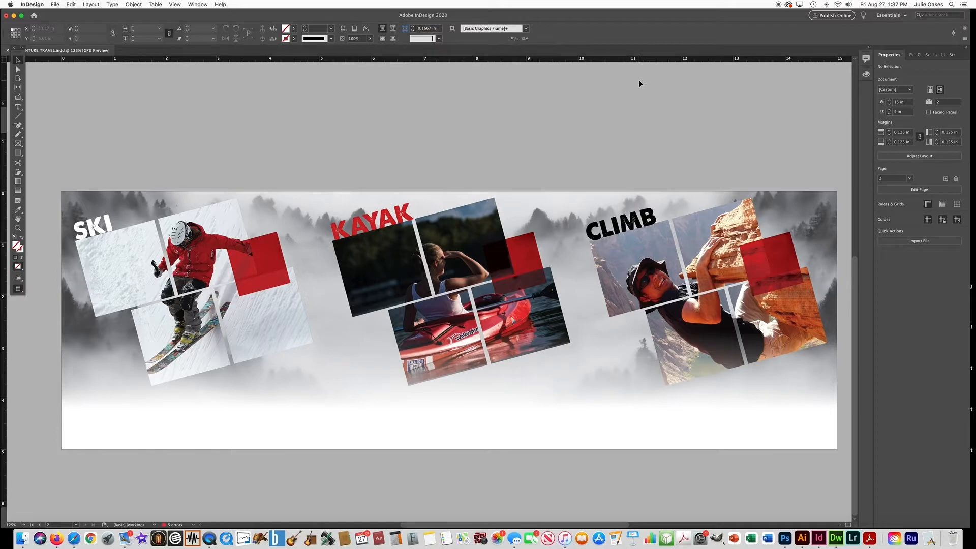
# Show the guides and draw a bleed-to-bleed bar about 15.25 × 0.09 in just below the photos, filled with the red C=15 M=100 Y=100 K=0 swatch.
pyautogui.click(19, 153)
pyautogui.click(57, 391)
pyautogui.press('Escape')
pyautogui.press('w')
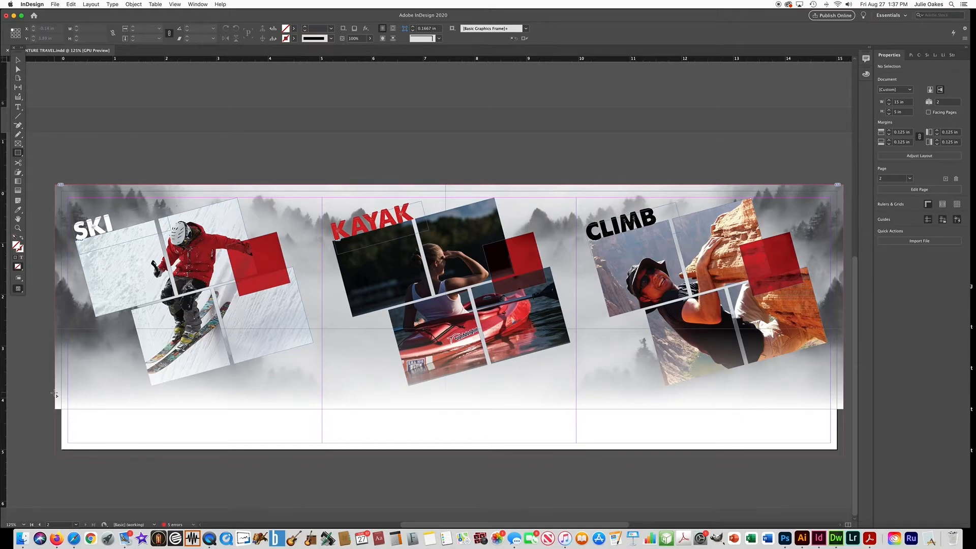
pyautogui.moveTo(56, 393)
pyautogui.mouseDown()
pyautogui.moveTo(87, 381)
pyautogui.moveTo(846, 389)
pyautogui.mouseUp()
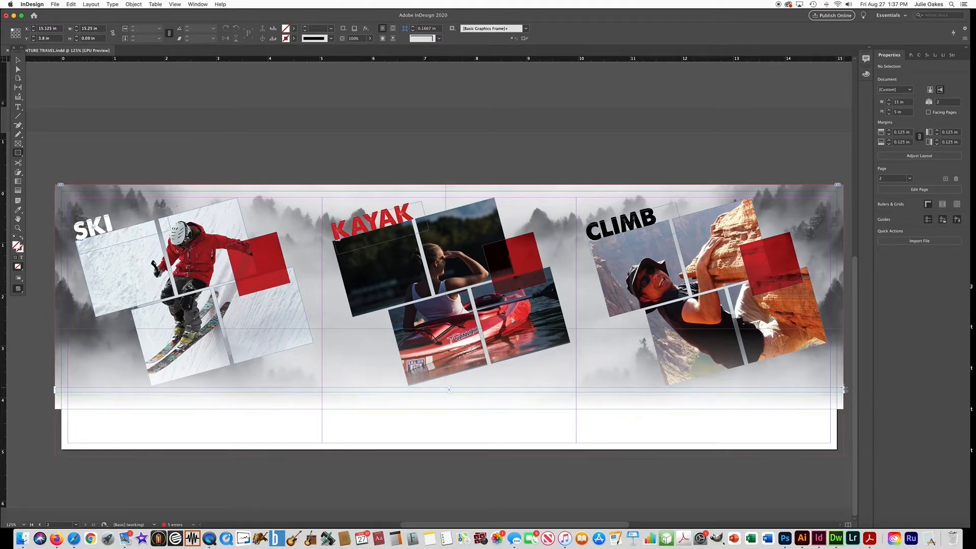
pyautogui.click(293, 29)
pyautogui.click(218, 110)
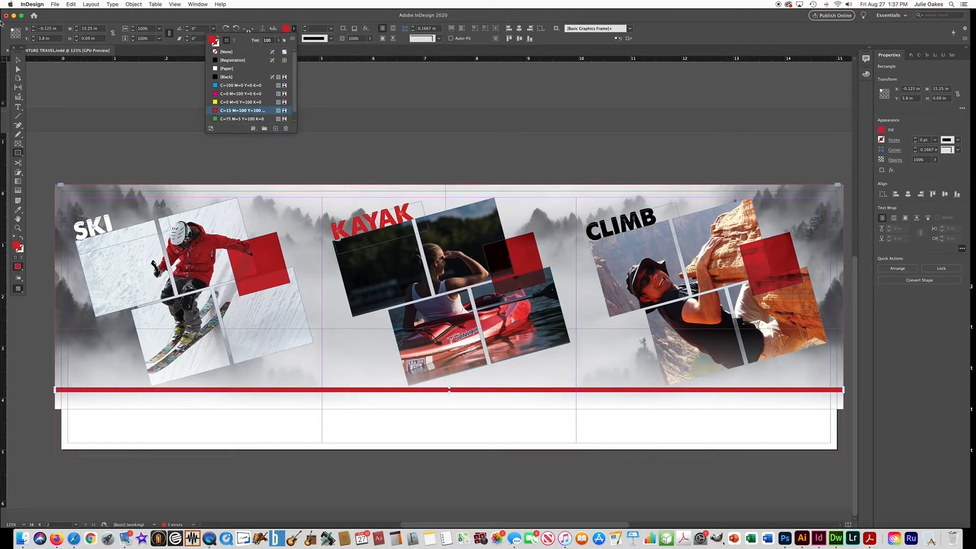
pyautogui.click(18, 60)
pyautogui.click(145, 172)
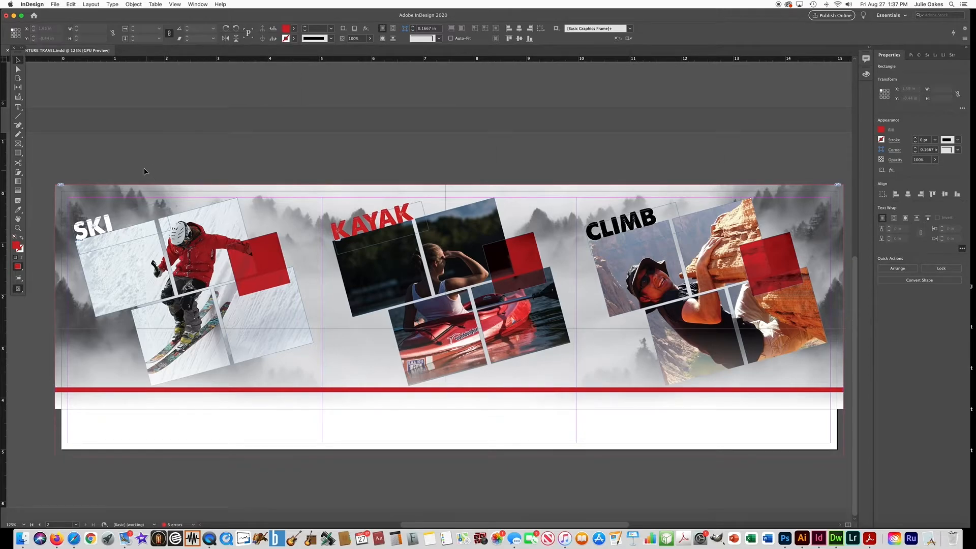
# Create a text frame about 1.83 × 0.28 in in the white area below the skier photo with the text COLORADO.
pyautogui.click(18, 108)
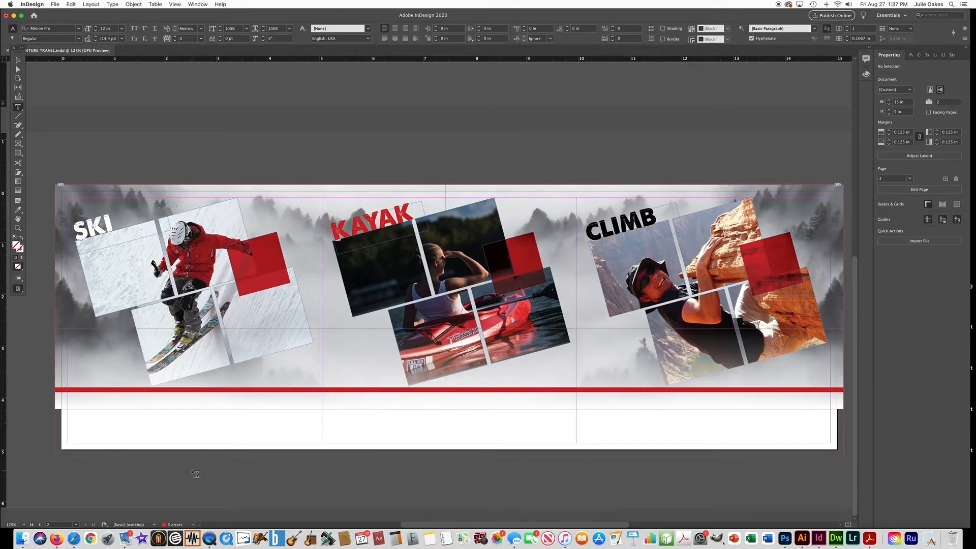
pyautogui.moveTo(178, 416); pyautogui.dragTo(273, 429)
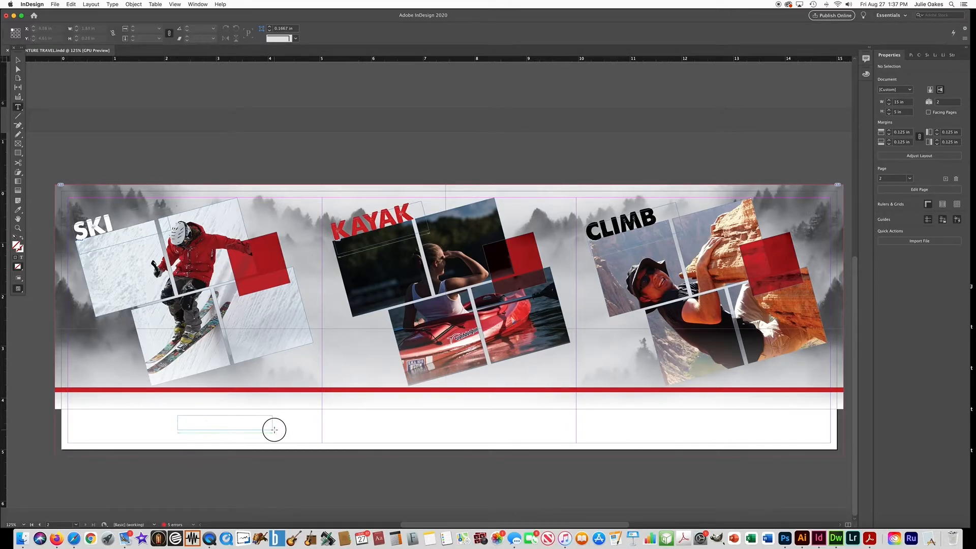
pyautogui.write('C')
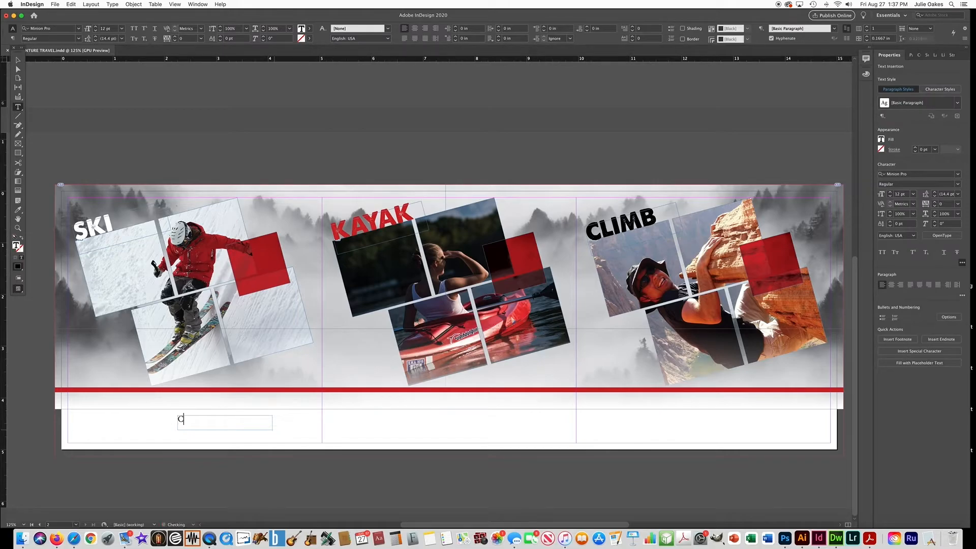
pyautogui.write('OLORADO')
# Format the COLORADO text in the A Love of Thunder font at 15 pt.
pyautogui.press('super+a')
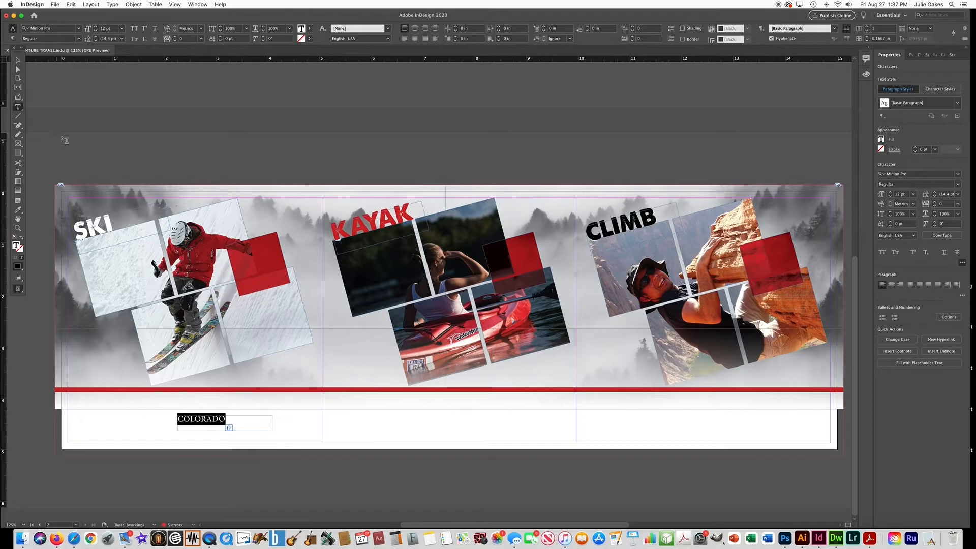
pyautogui.click(78, 29)
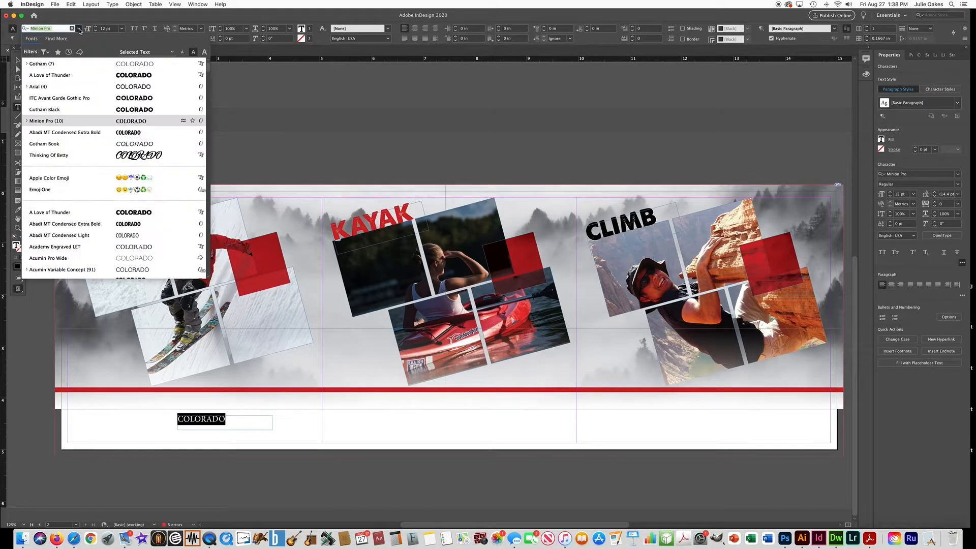
pyautogui.click(136, 75)
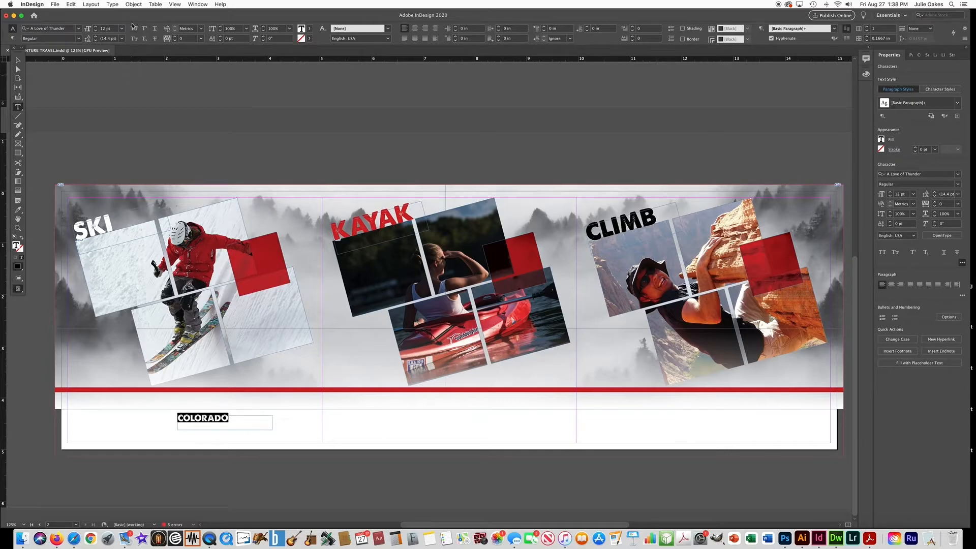
pyautogui.click(96, 29)
pyautogui.click(96, 29)
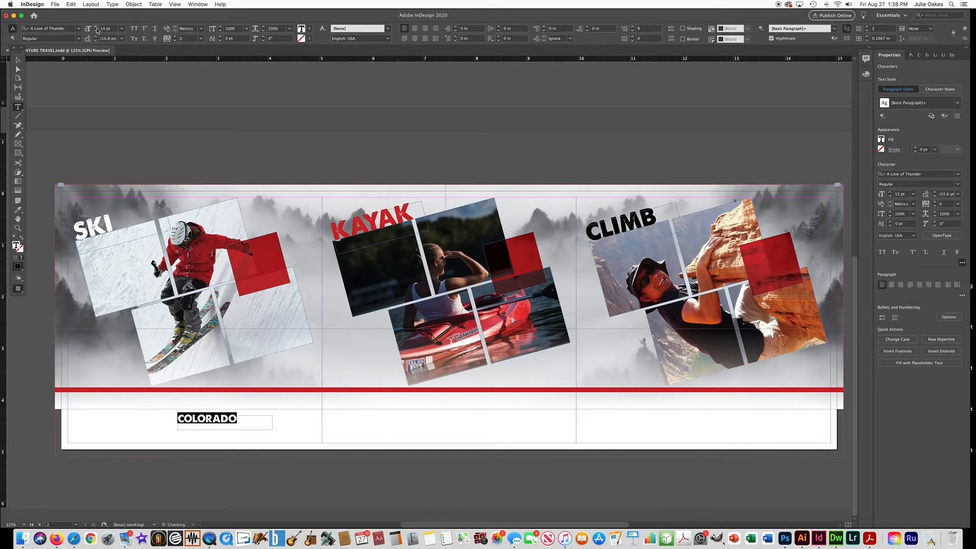
pyautogui.click(96, 29)
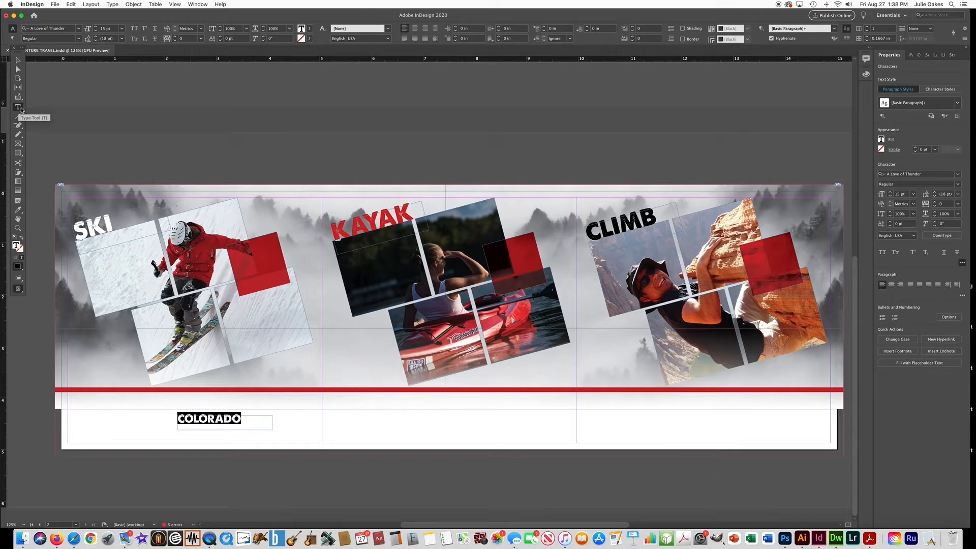
# Move the COLORADO text frame to the lower-left edge of the skier photo, at about X 0.83 in, Y 2.79 in.
pyautogui.click(18, 61)
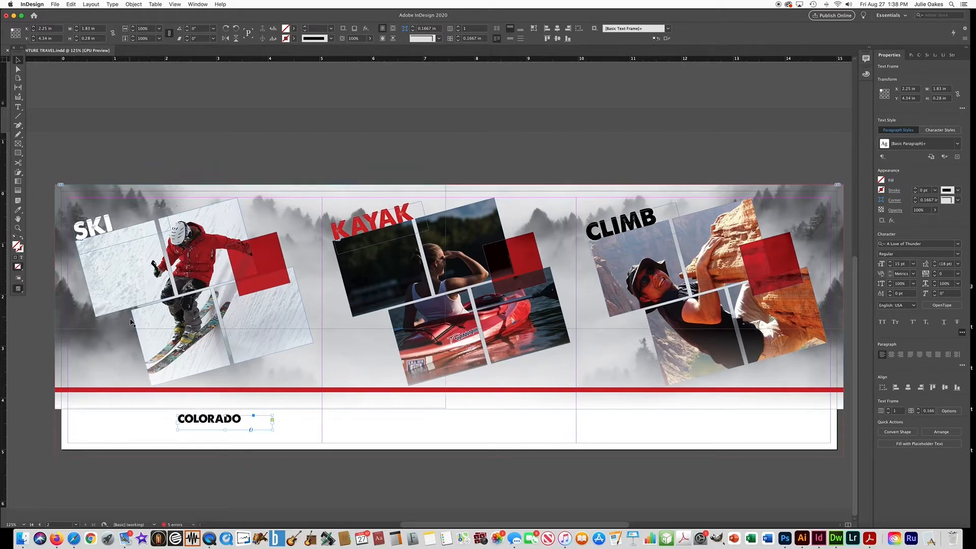
pyautogui.moveTo(247, 427); pyautogui.dragTo(157, 341)
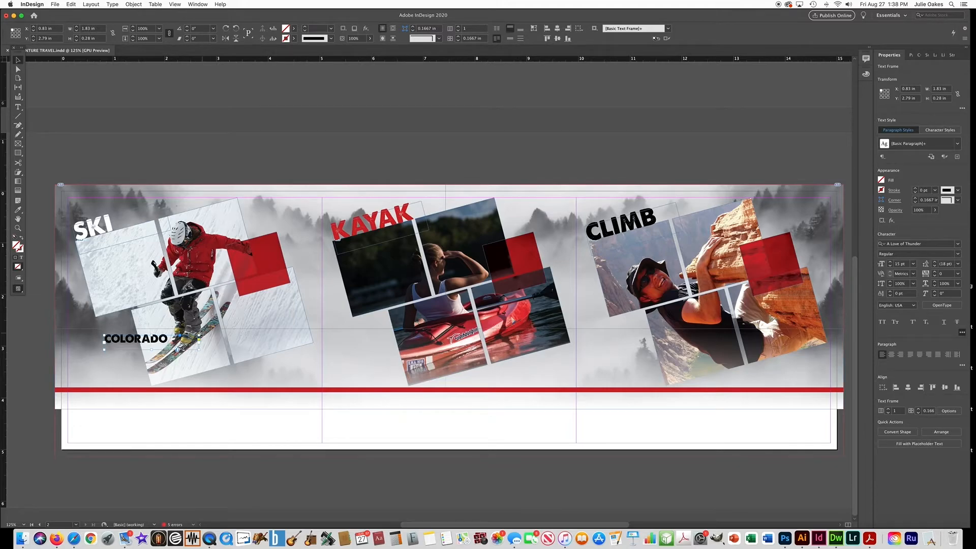
# Rotate the COLORADO text frame to -75.5° along the left edge of the lower-left skier photo and shrink it to about 1.49 × 0.24 in.
pyautogui.press('super+equal')
pyautogui.press('super+equal')
pyautogui.press('super+equal')
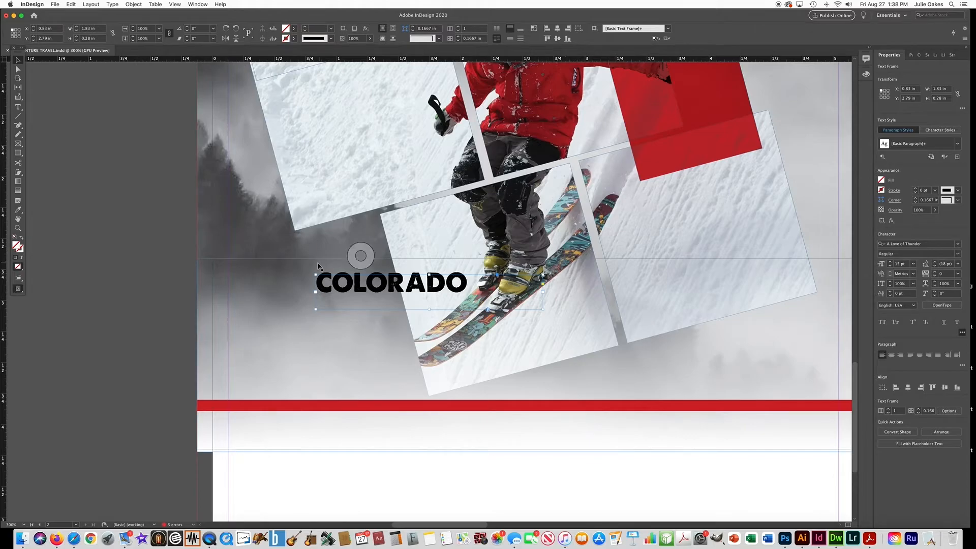
pyautogui.moveTo(313, 273); pyautogui.dragTo(422, 220)
pyautogui.moveTo(397, 277); pyautogui.dragTo(382, 294)
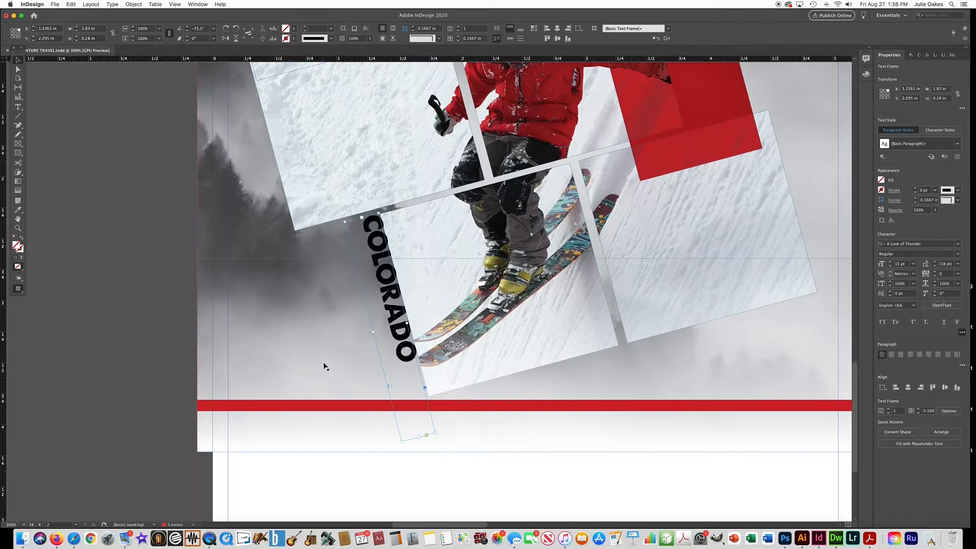
pyautogui.moveTo(401, 442); pyautogui.dragTo(396, 400)
# Fill the COLORADO text with the [Paper] swatch and nudge its frame slightly away from the photo, to about X 1.31 in.
pyautogui.click(18, 107)
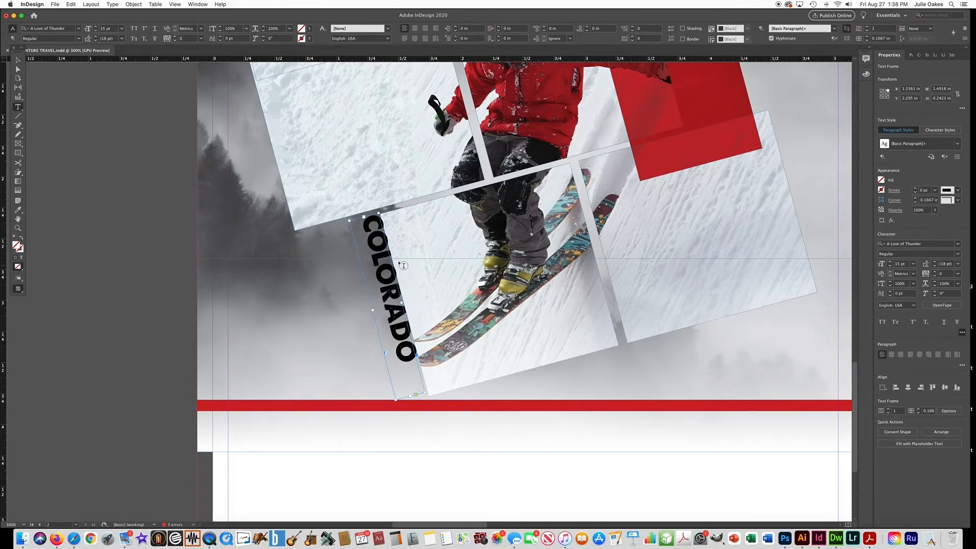
pyautogui.doubleClick(383, 253)
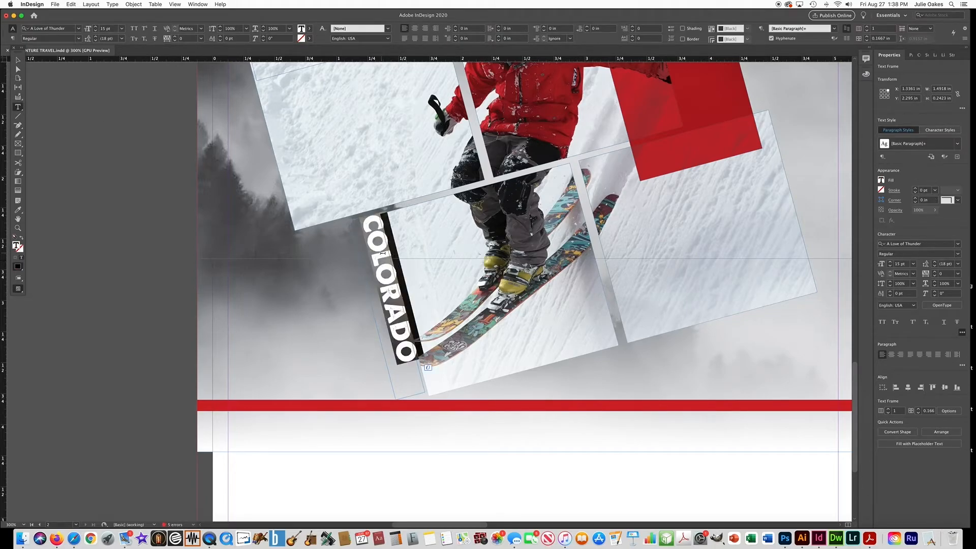
pyautogui.click(309, 28)
pyautogui.click(231, 69)
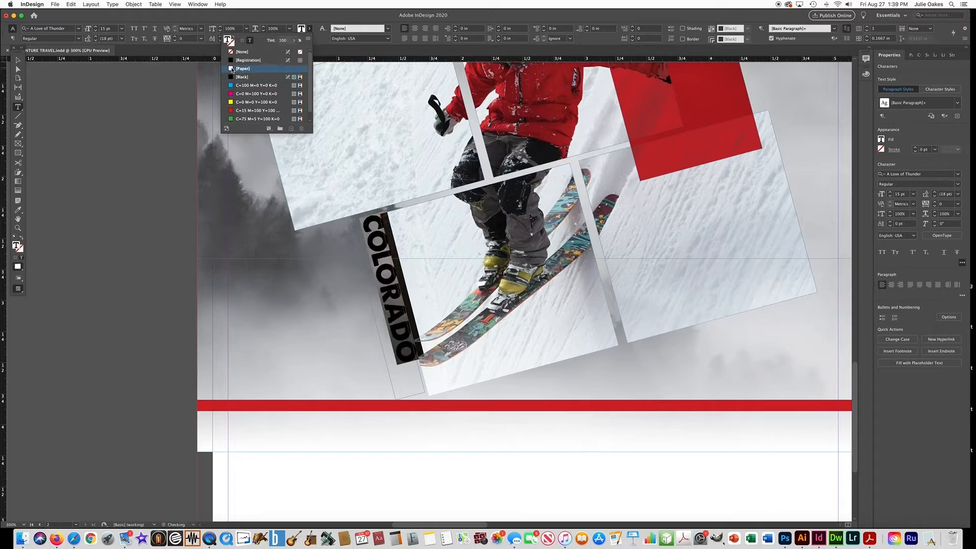
pyautogui.press('Escape')
pyautogui.click(160, 167)
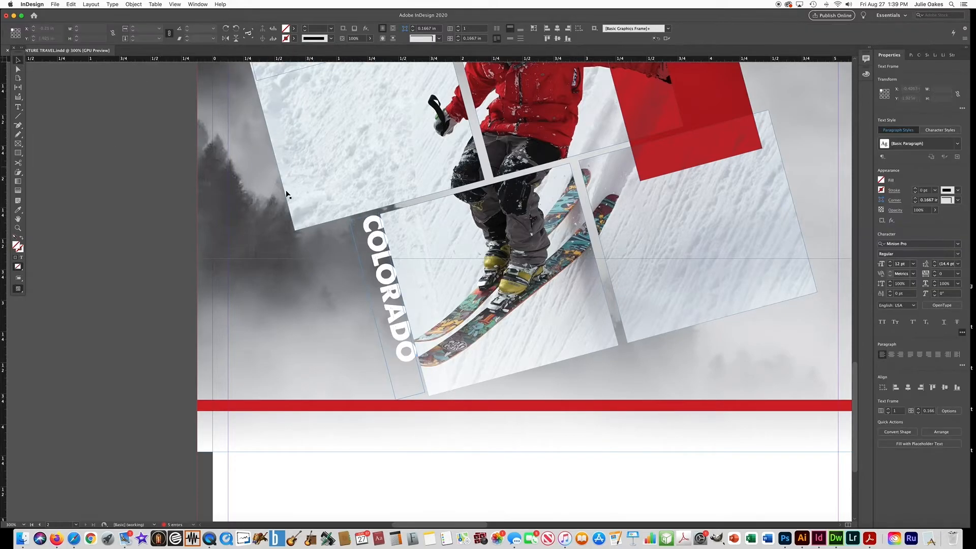
pyautogui.moveTo(363, 225); pyautogui.dragTo(359, 225)
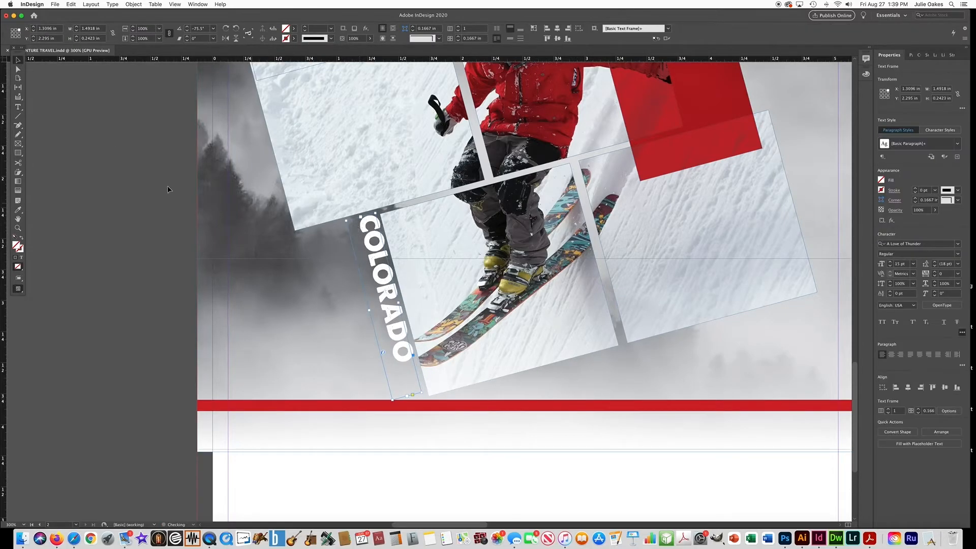
# Step and repeat the COLORADO label with a count of 2, a vertical offset of 0 in and a horizontal offset of 4.9629 in.
pyautogui.press('super+minus')
pyautogui.press('super+minus')
pyautogui.moveTo(495, 202); pyautogui.dragTo(51, 74)
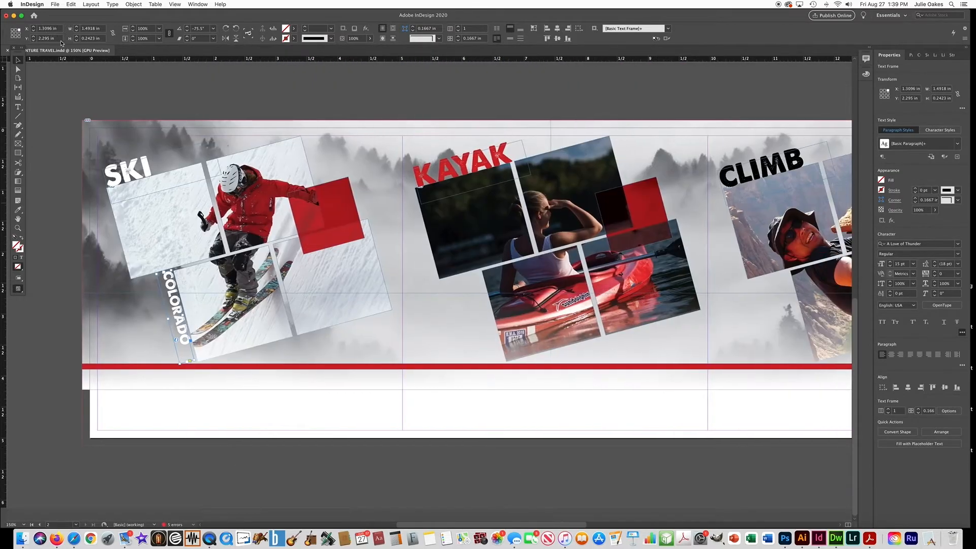
pyautogui.press('super+minus')
pyautogui.moveTo(396, 184); pyautogui.dragTo(79, 49)
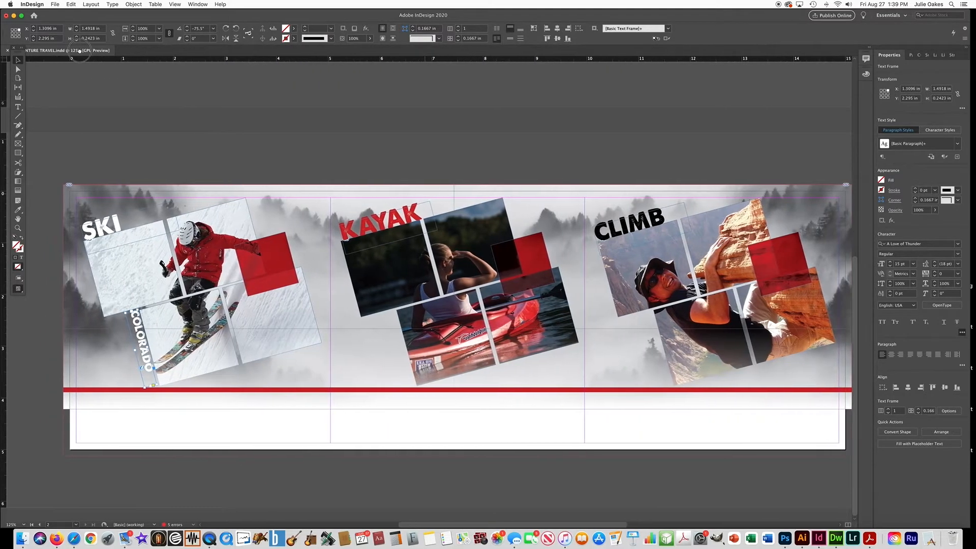
pyautogui.click(68, 4)
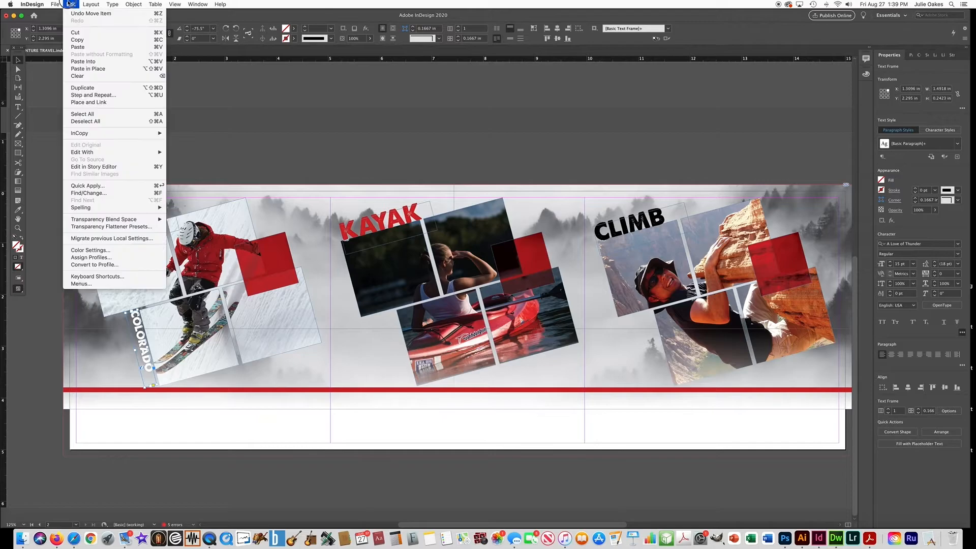
pyautogui.click(92, 96)
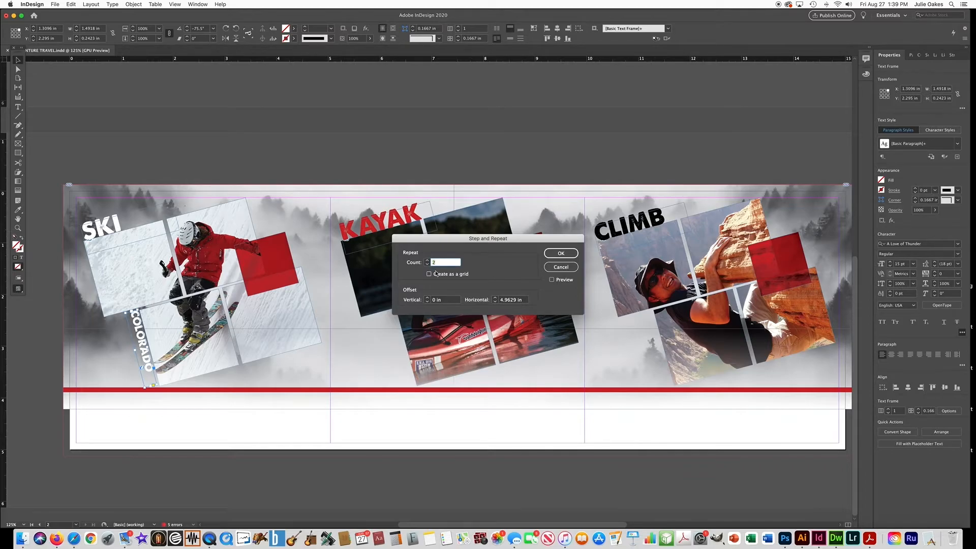
pyautogui.click(561, 253)
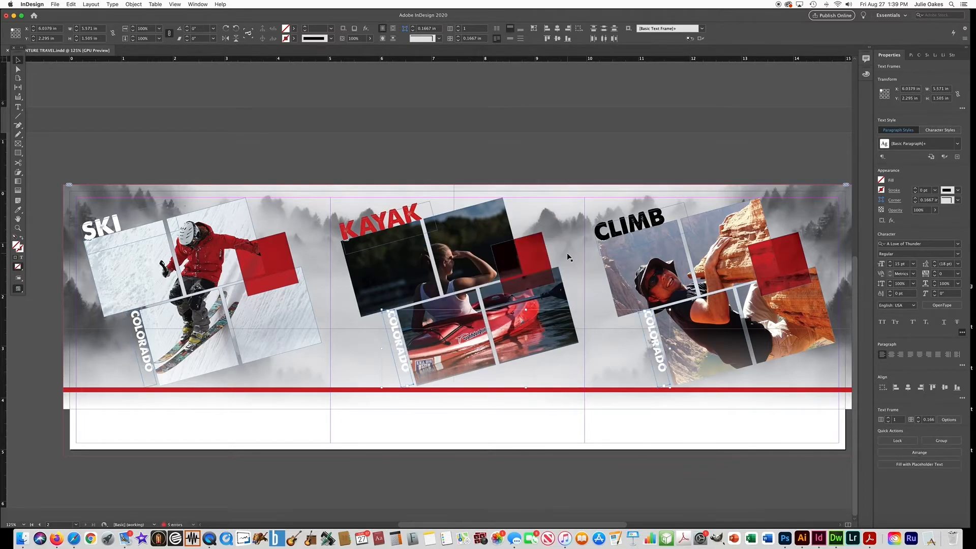
# Replace the label beside the kayak photos with TENNESSEE and fill the text with the red C=15 M=100 Y=100 K=0 swatch.
pyautogui.click(18, 107)
pyautogui.doubleClick(402, 365)
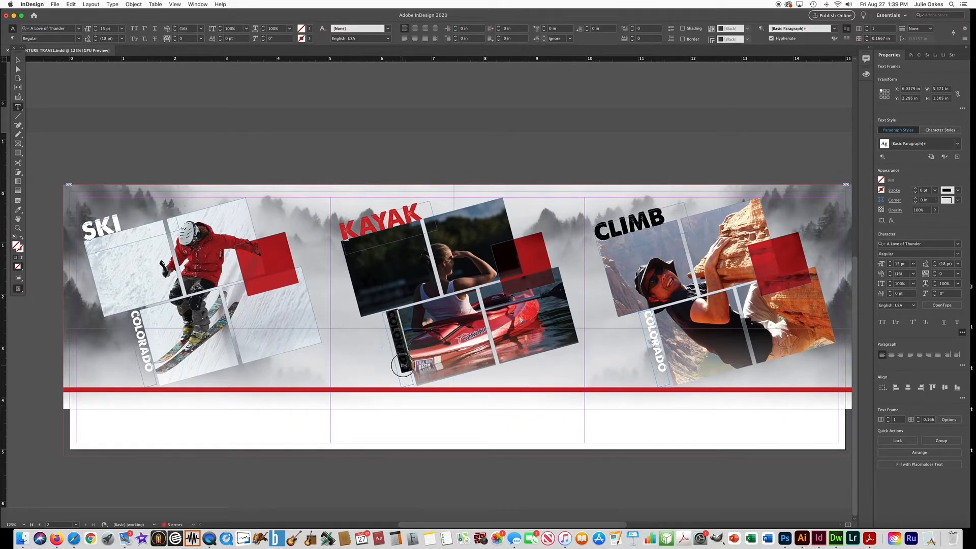
pyautogui.write('TENNESS')
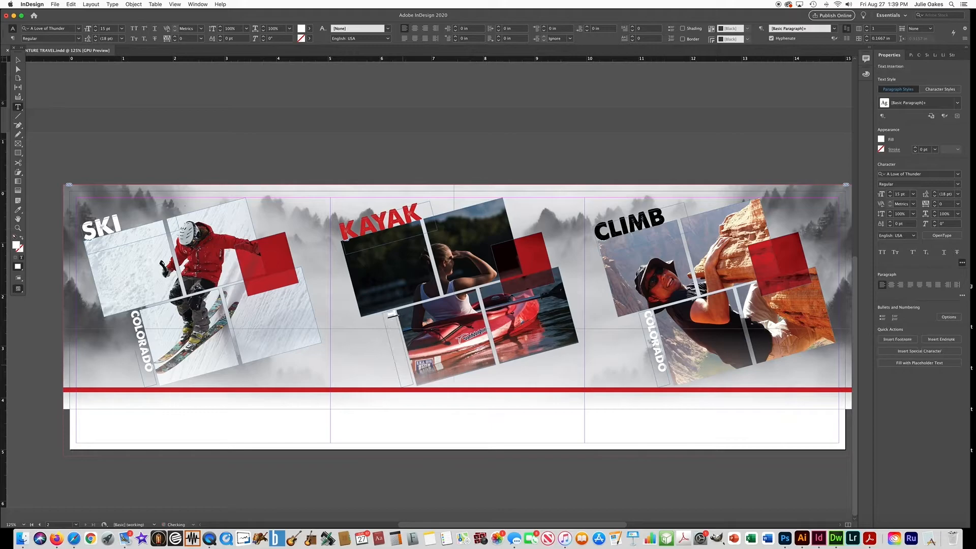
pyautogui.write('EE')
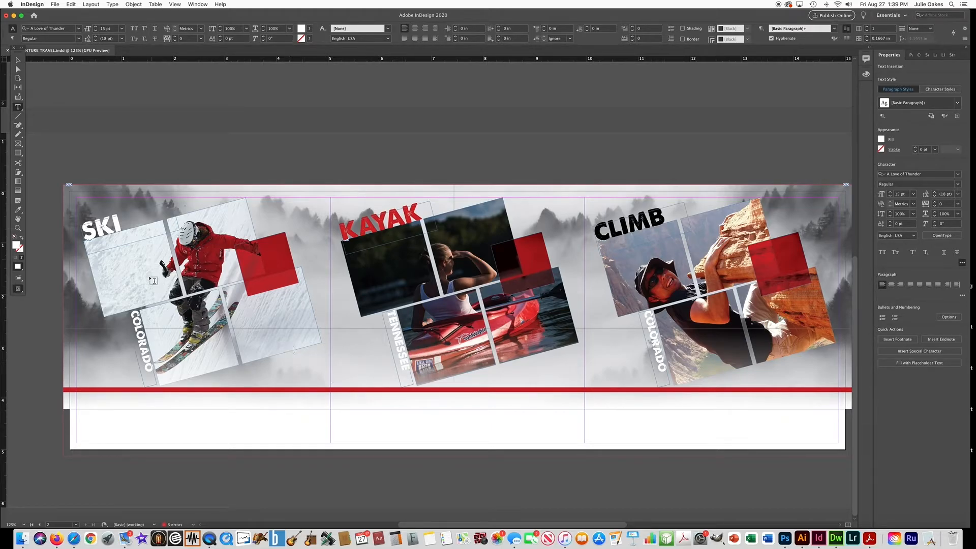
pyautogui.doubleClick(396, 346)
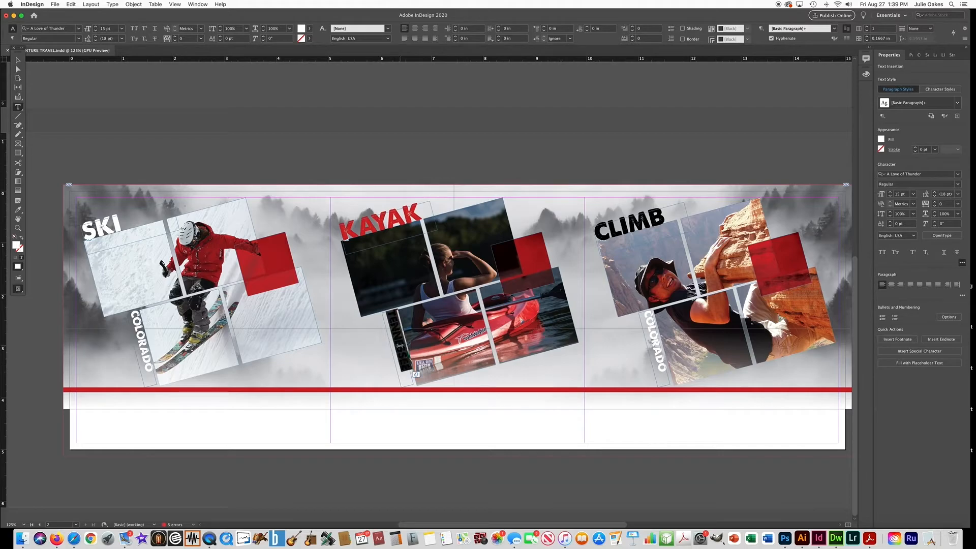
pyautogui.click(310, 30)
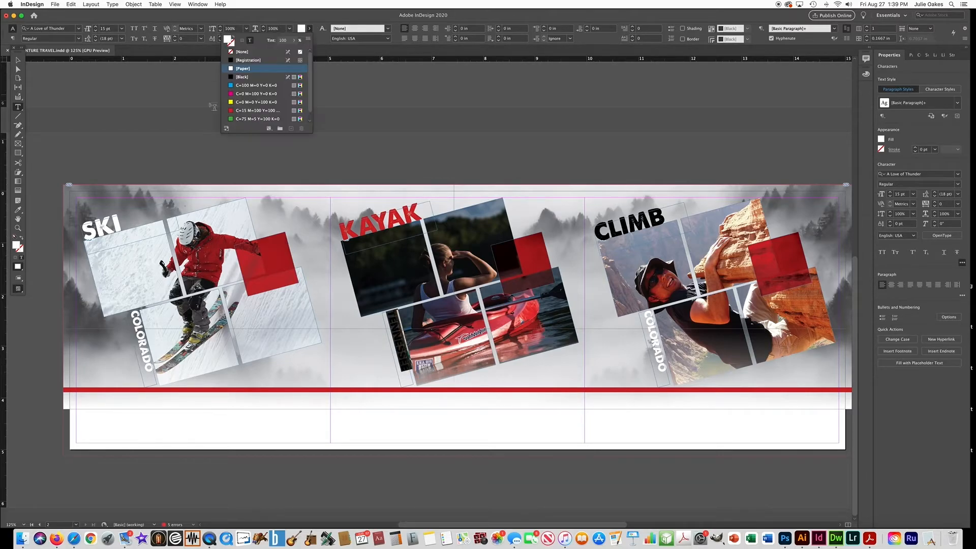
pyautogui.click(232, 110)
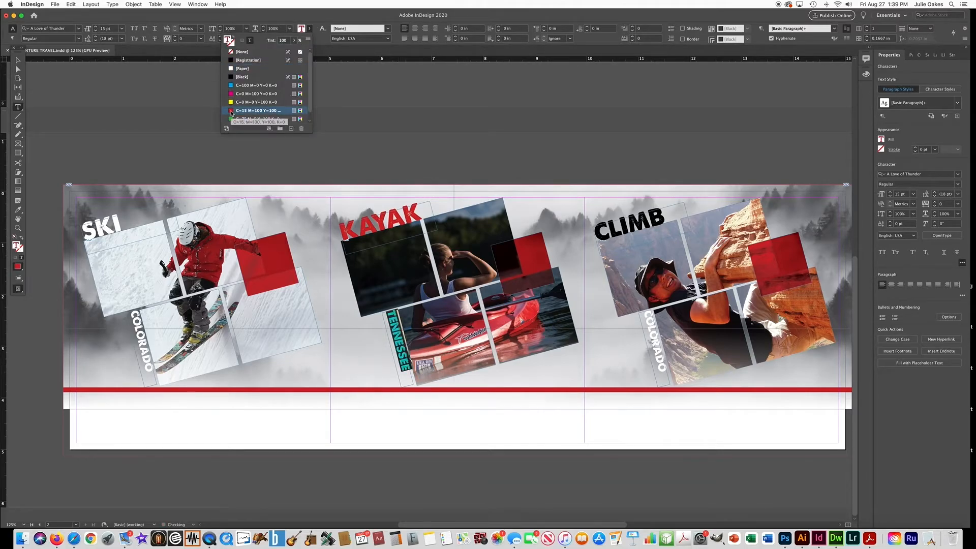
# Fill the label beside the climbing photos with the [Black] swatch and replace its text with NEVADA.
pyautogui.doubleClick(656, 348)
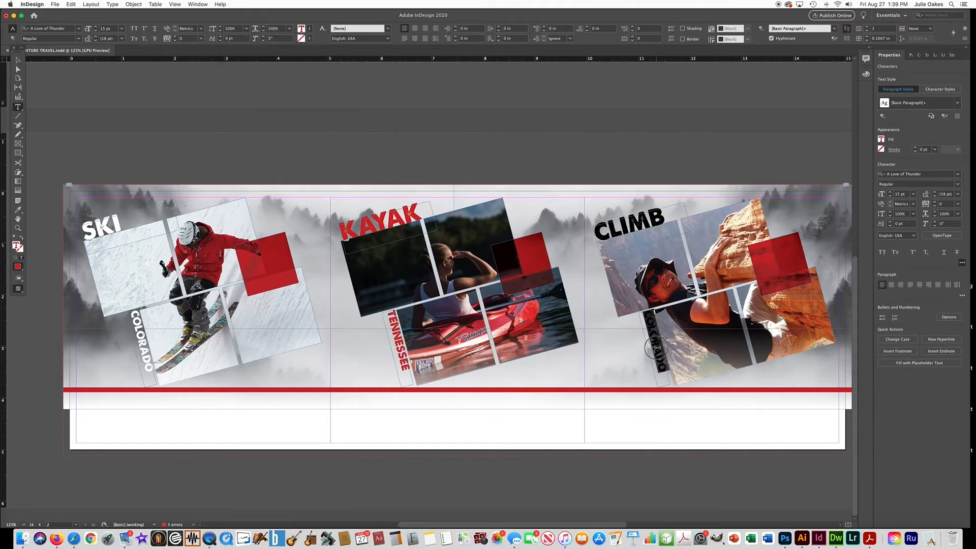
pyautogui.click(310, 30)
pyautogui.click(231, 77)
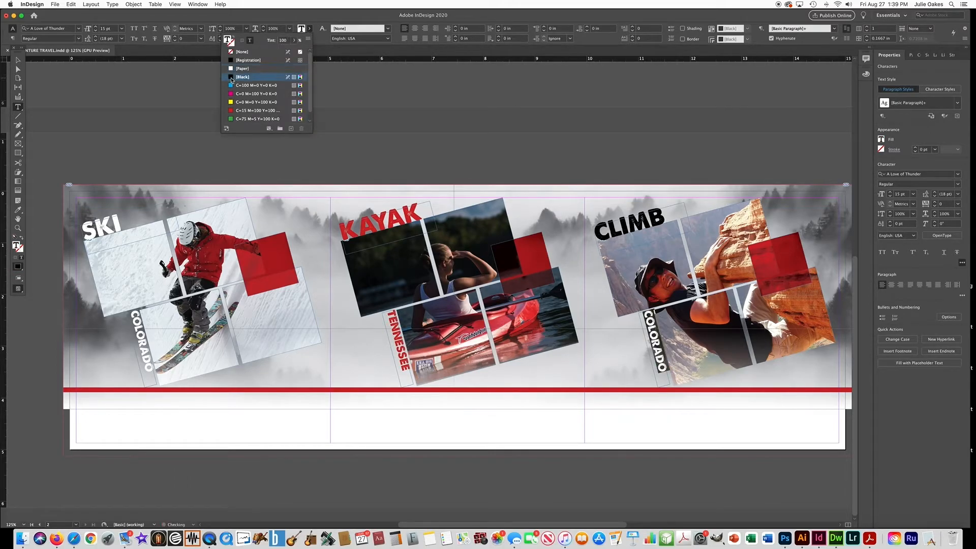
pyautogui.click(689, 256)
pyautogui.hscroll(2, 689, 256)
pyautogui.doubleClick(641, 349)
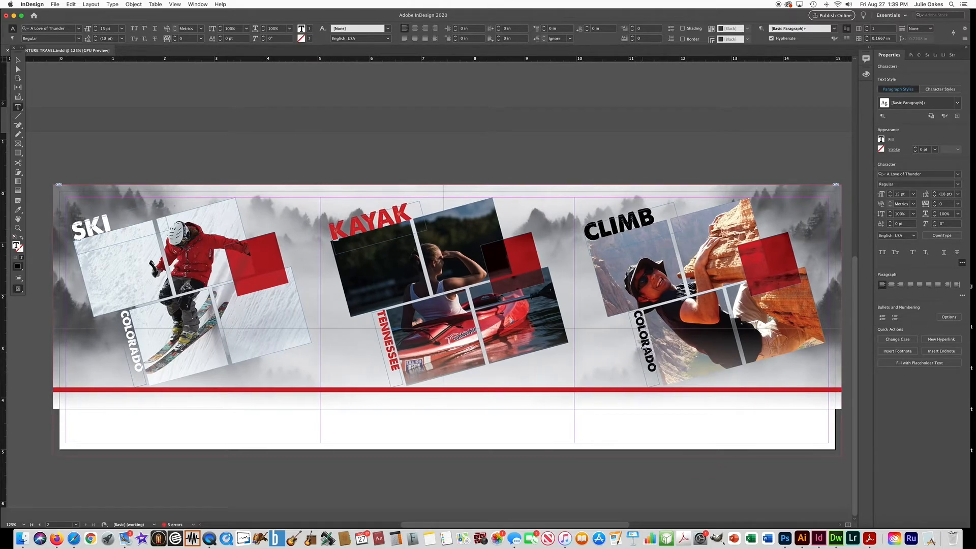
pyautogui.write('NEVADA')
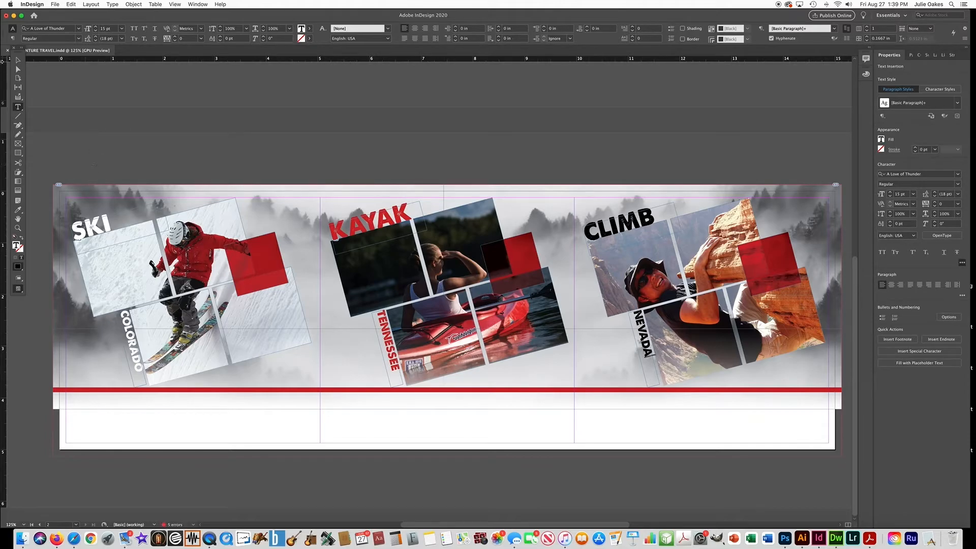
# Deselect everything and show the brochure page in preview mode without guides and frame edges.
pyautogui.click(18, 60)
pyautogui.click(239, 176)
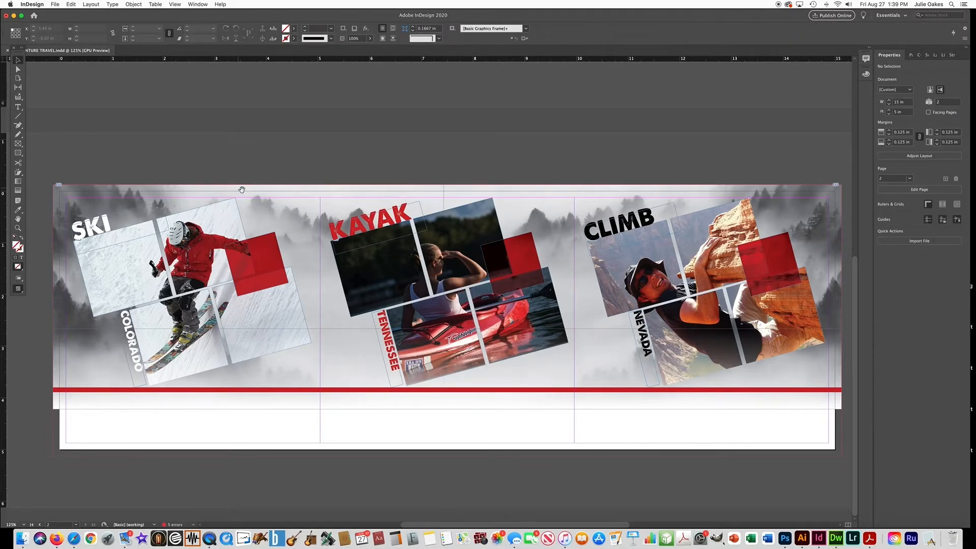
pyautogui.hscroll(2, 248, 173)
pyautogui.press('w')
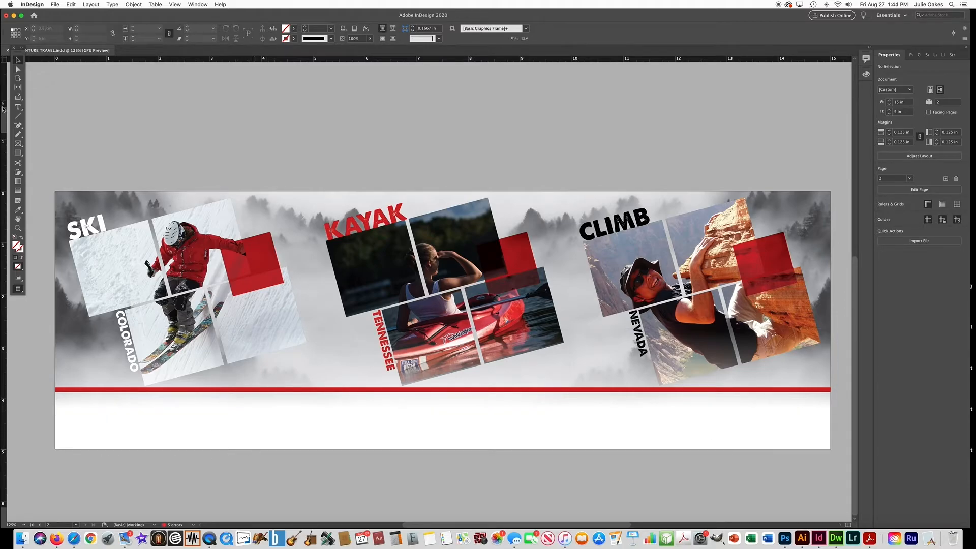
# Create a tall, narrow text frame over the skier photos reaching below the red bar and fill it with placeholder text.
pyautogui.click(18, 108)
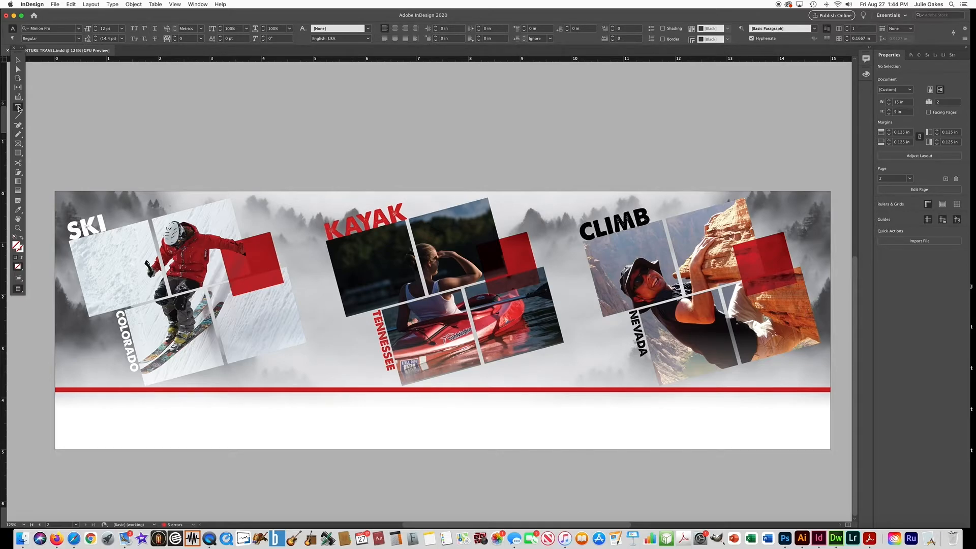
pyautogui.click(19, 108)
pyautogui.moveTo(137, 245); pyautogui.dragTo(239, 433)
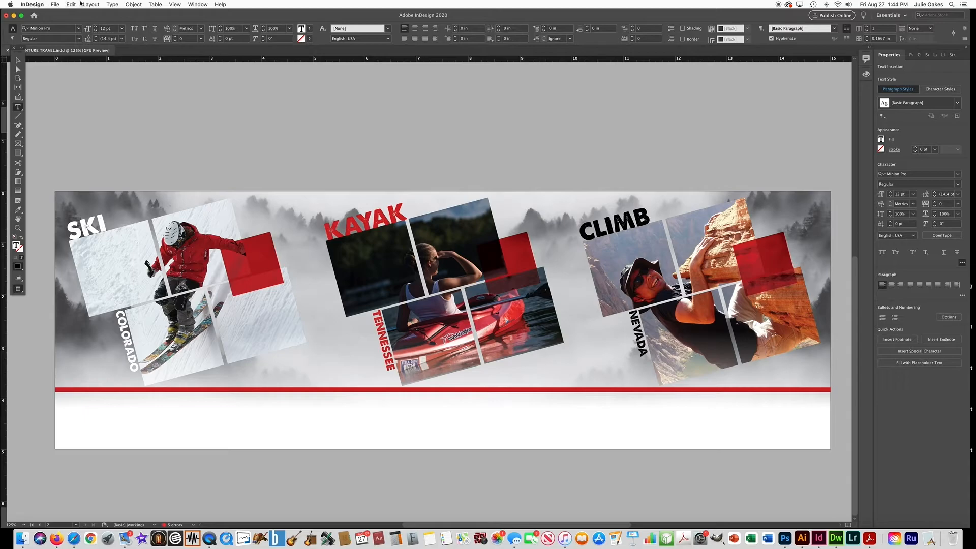
pyautogui.click(112, 4)
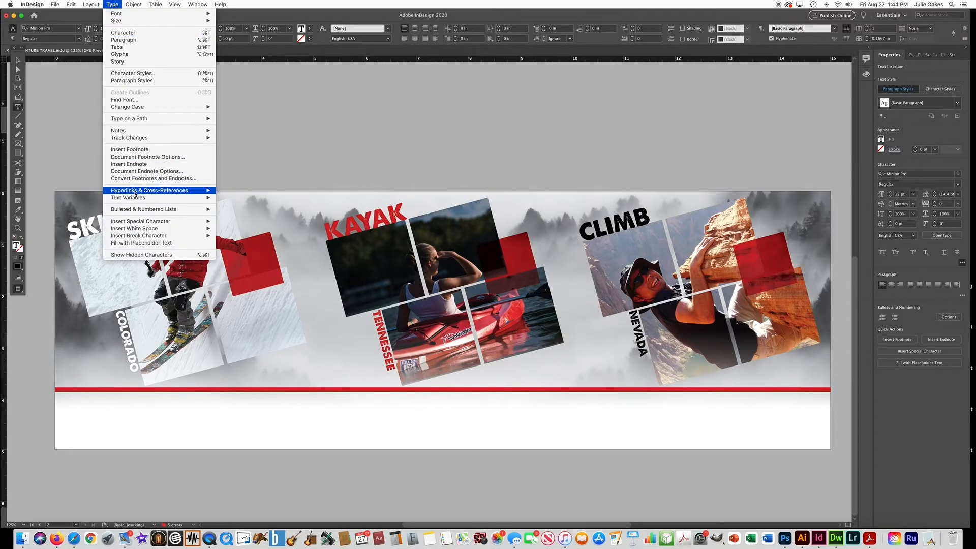
pyautogui.click(136, 243)
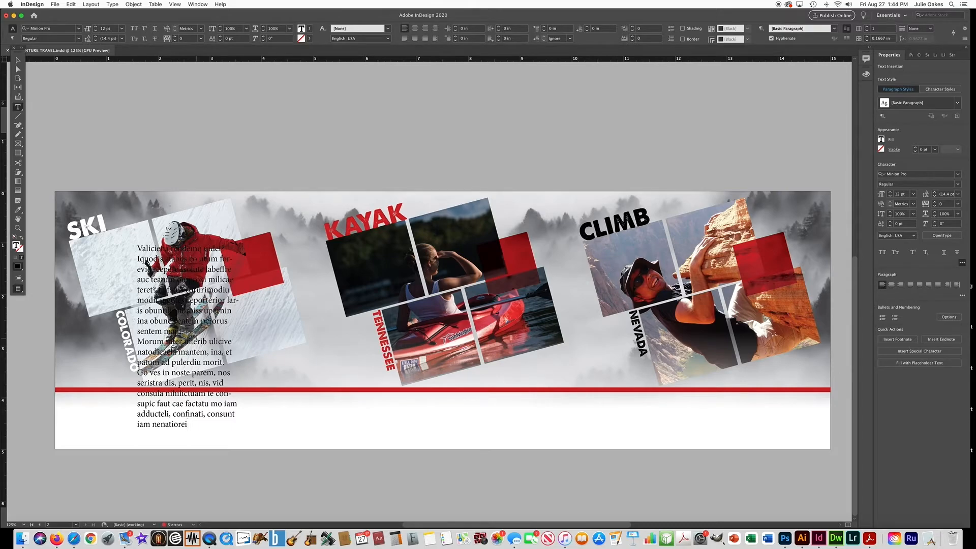
# Format all of the placeholder text in Gotham Book at 8 pt.
pyautogui.press('super+a')
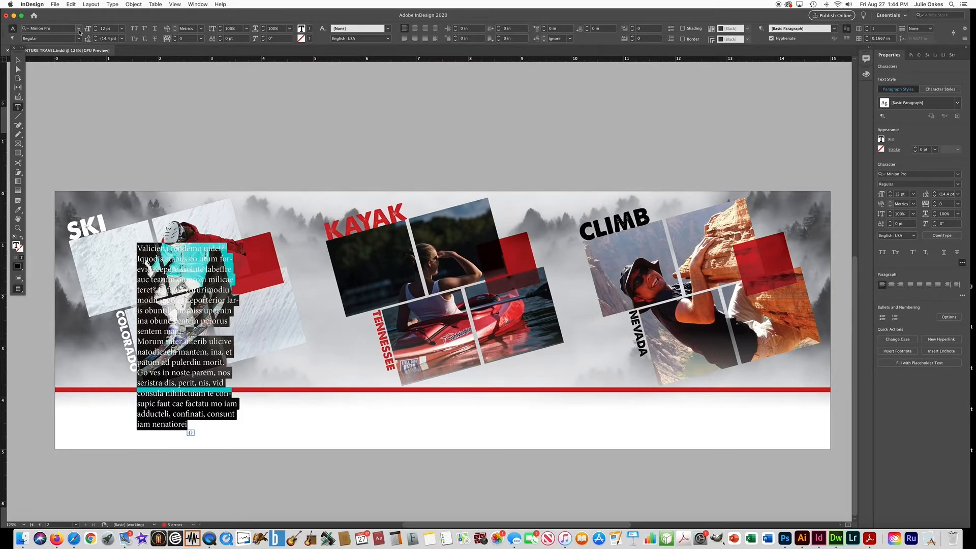
pyautogui.scroll(10, 513, 184)
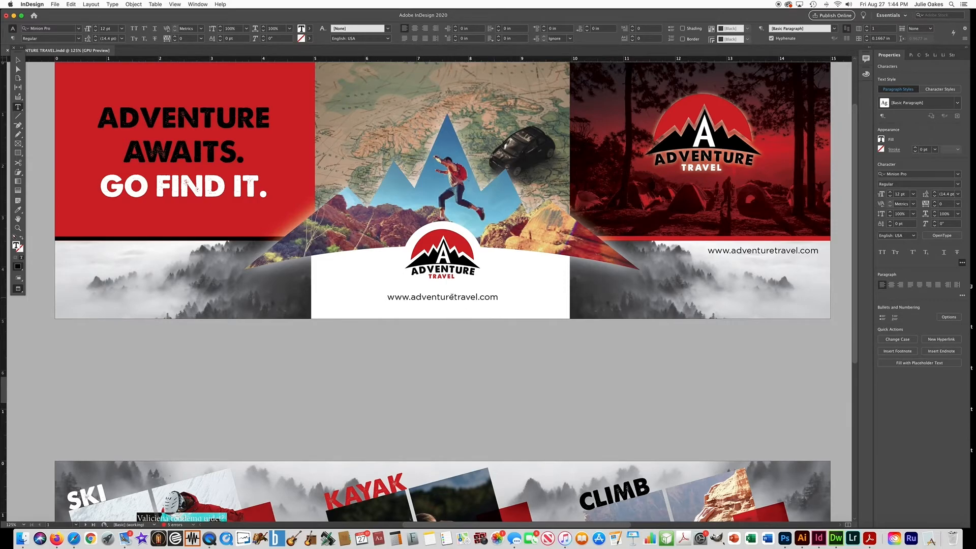
pyautogui.scroll(-10, 336, 260)
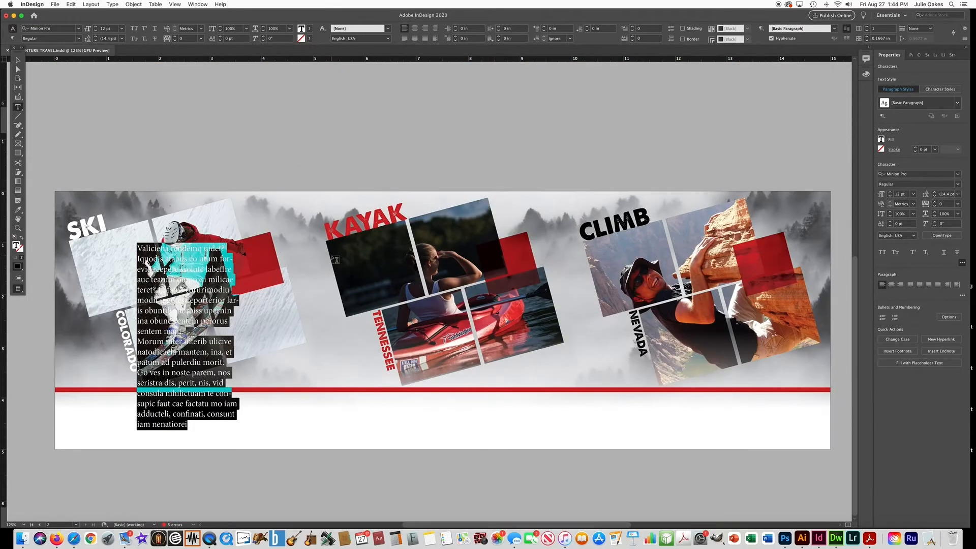
pyautogui.click(78, 30)
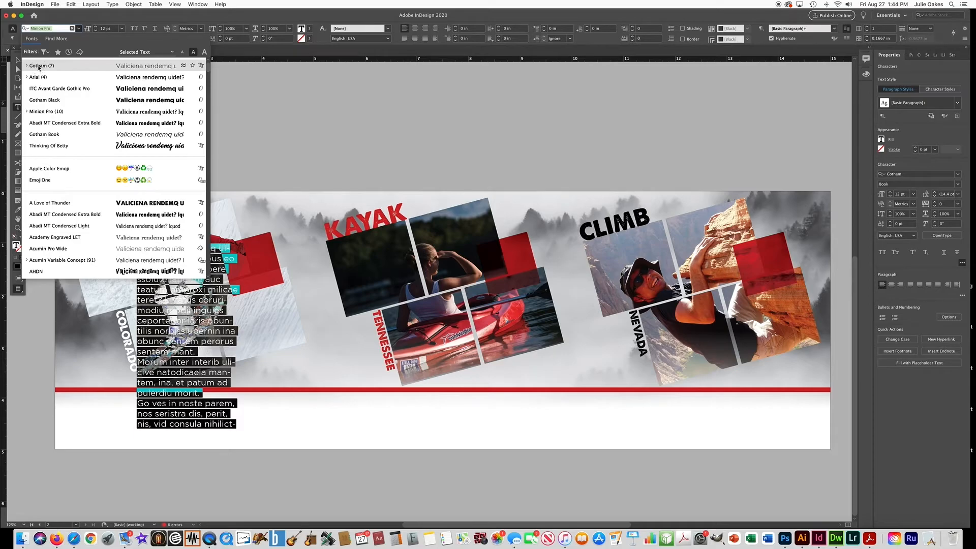
pyautogui.click(39, 66)
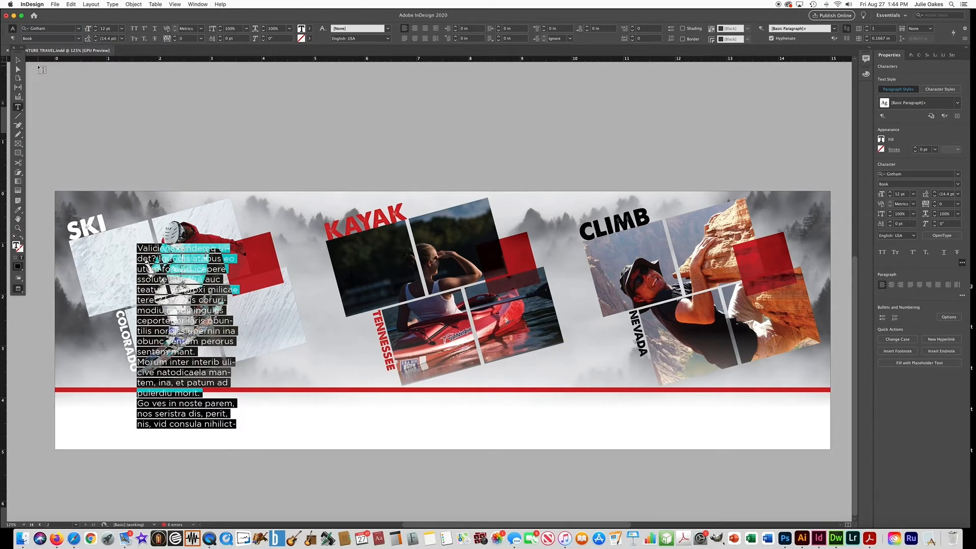
pyautogui.click(96, 31)
pyautogui.click(96, 31)
pyautogui.click(96, 31)
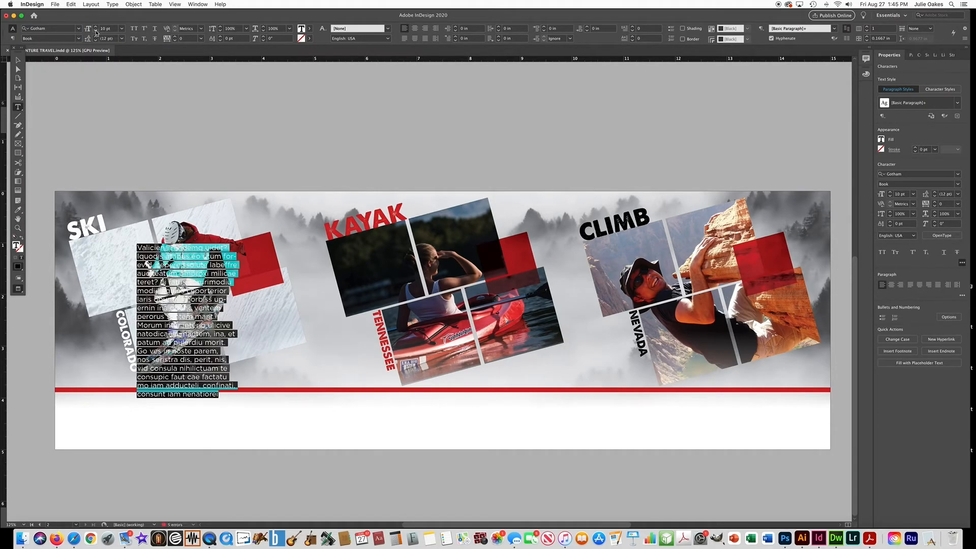
pyautogui.click(96, 31)
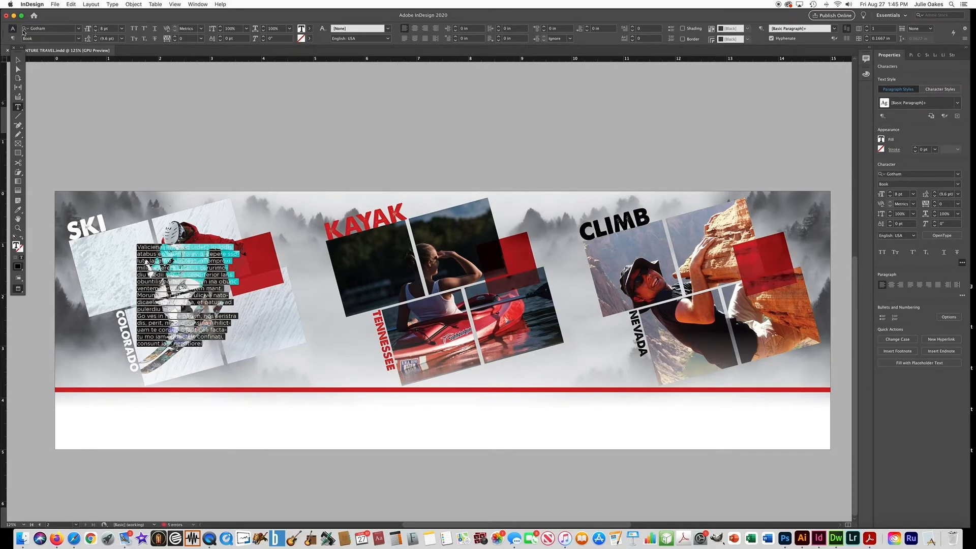
# Shorten the placeholder text frame to 2.85 in high and move it from the skier photos to just beneath the red bar.
pyautogui.click(18, 60)
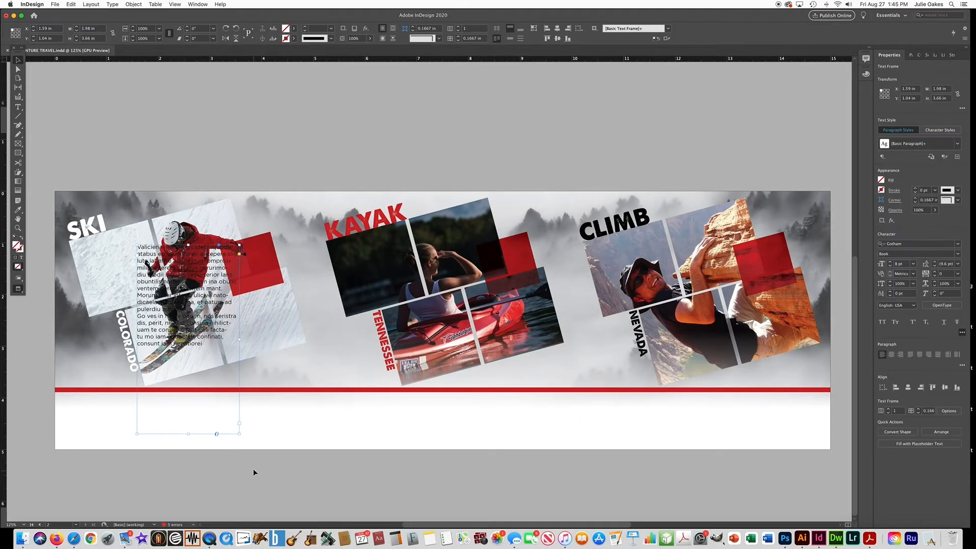
pyautogui.moveTo(239, 436); pyautogui.dragTo(243, 392)
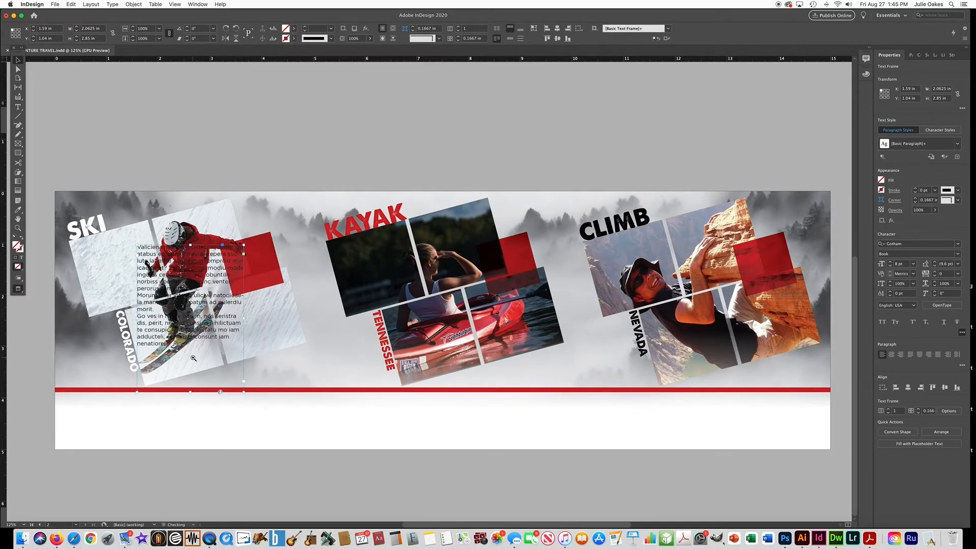
pyautogui.press('super+equal')
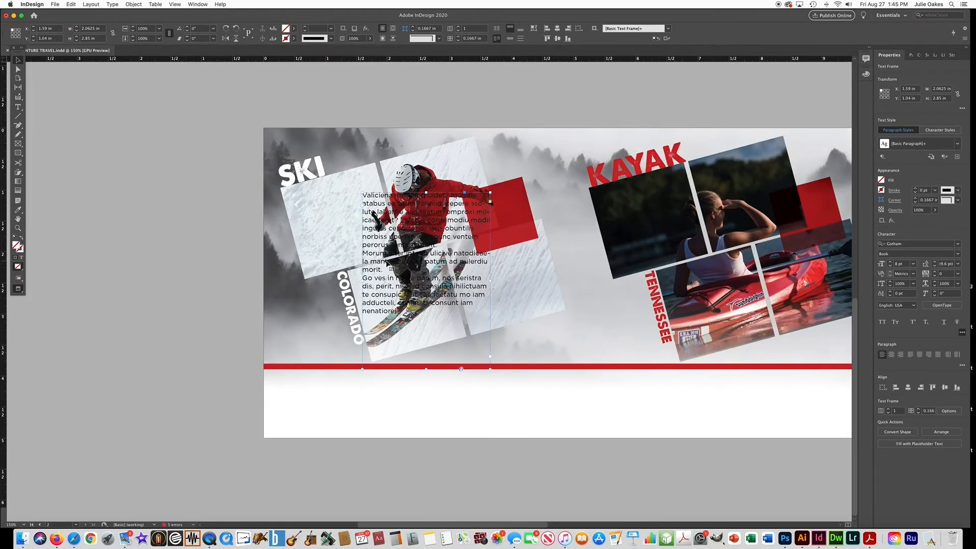
pyautogui.press('w')
pyautogui.moveTo(419, 250); pyautogui.dragTo(291, 418)
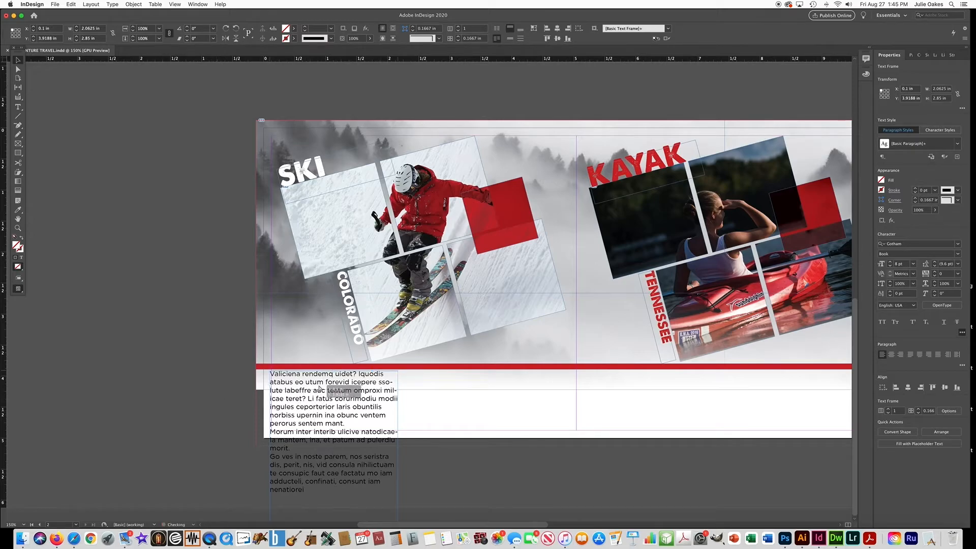
# Fit the text frame into the white strip at X 0.34 in, Y 4 in, sized 2.05 in wide by 0.875 in high.
pyautogui.moveTo(328, 454); pyautogui.dragTo(346, 390)
pyautogui.moveTo(415, 482); pyautogui.dragTo(409, 375)
pyautogui.moveTo(340, 331); pyautogui.dragTo(341, 376)
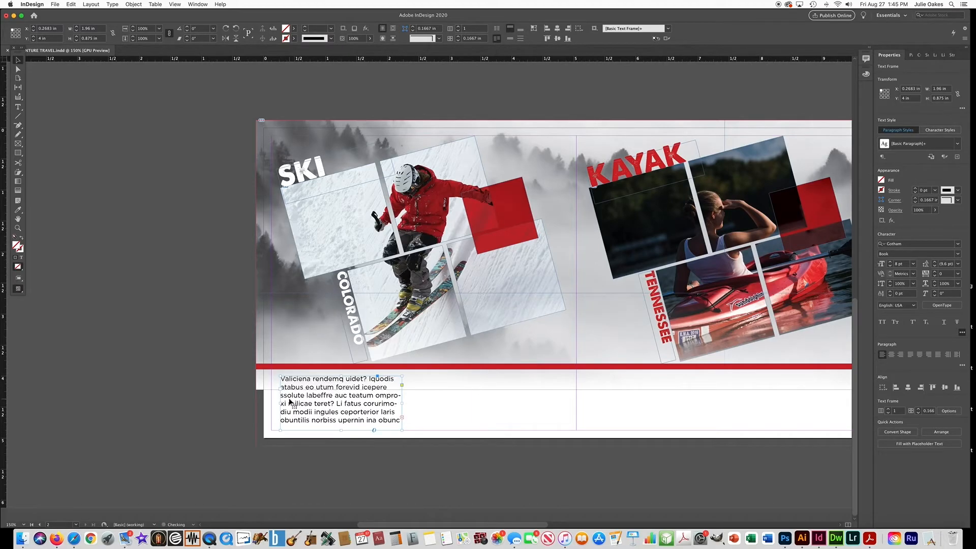
pyautogui.moveTo(281, 403); pyautogui.dragTo(285, 403)
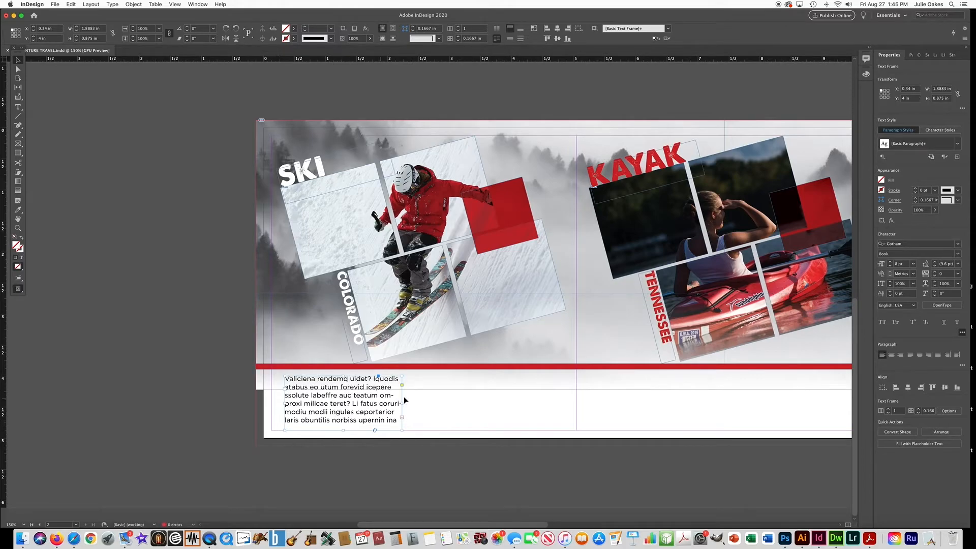
pyautogui.moveTo(402, 403); pyautogui.dragTo(412, 403)
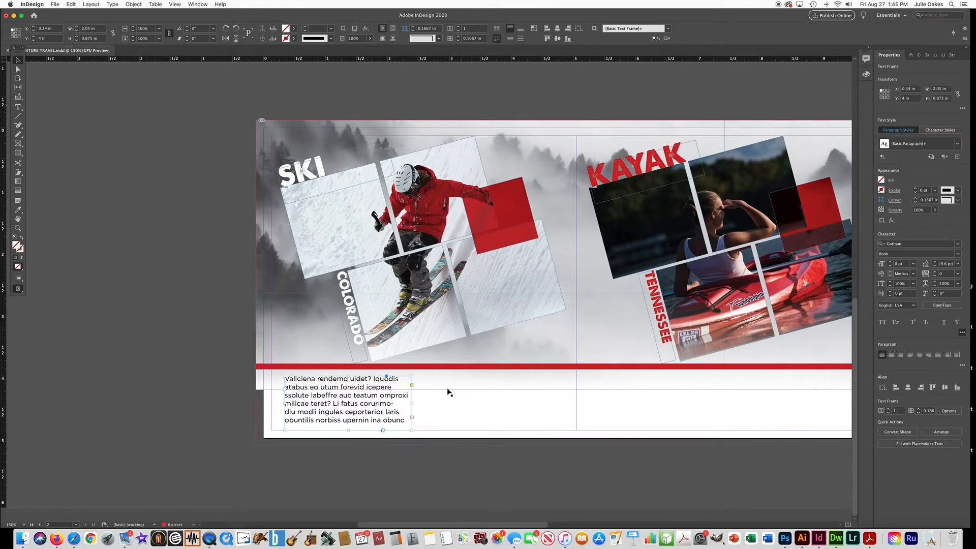
# Thread the overflow text into a second frame about 2.22 in by 0.81 in beside the first, with matching top edges.
pyautogui.keyDown('super'); pyautogui.click(410, 422); pyautogui.keyUp('super')
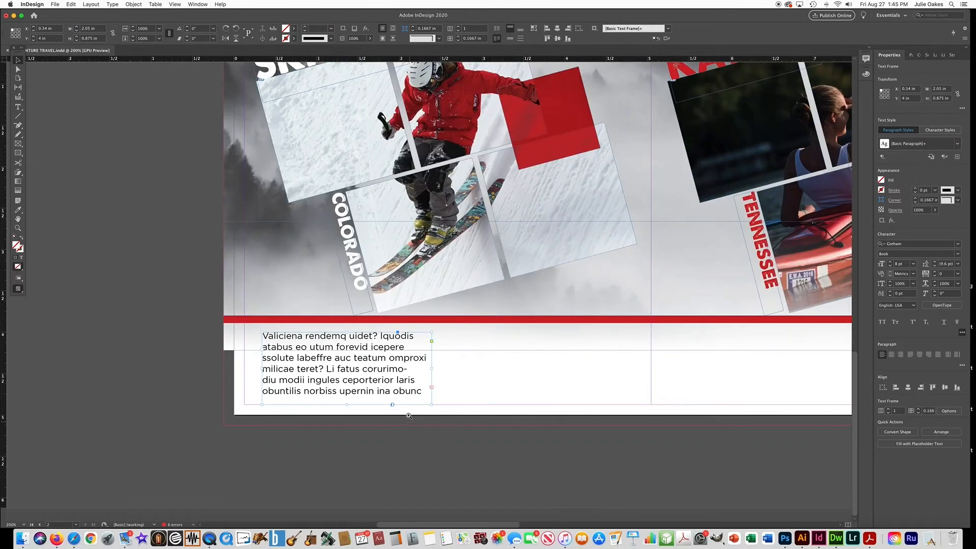
pyautogui.keyDown('super'); pyautogui.click(417, 384); pyautogui.keyUp('super')
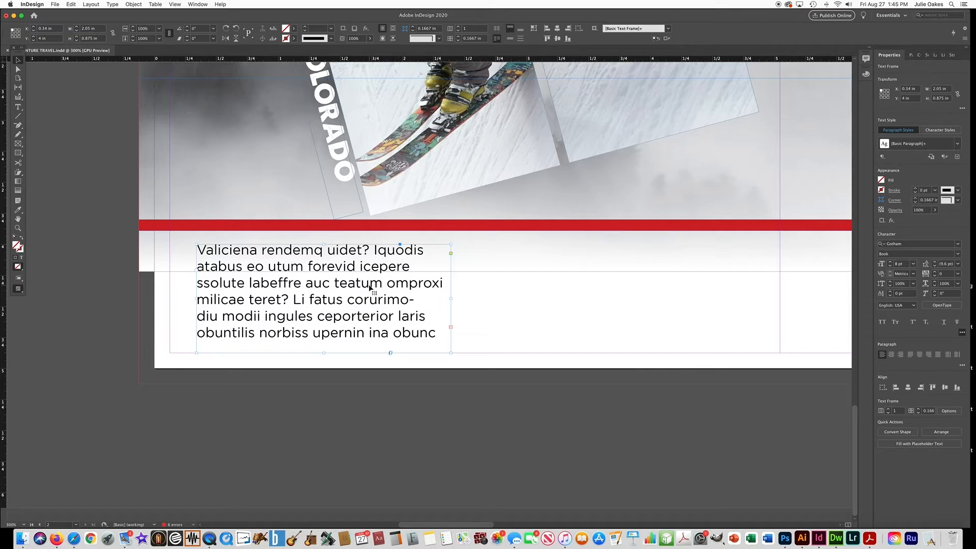
pyautogui.hscroll(5, 371, 285)
pyautogui.hscroll(-1, 369, 285)
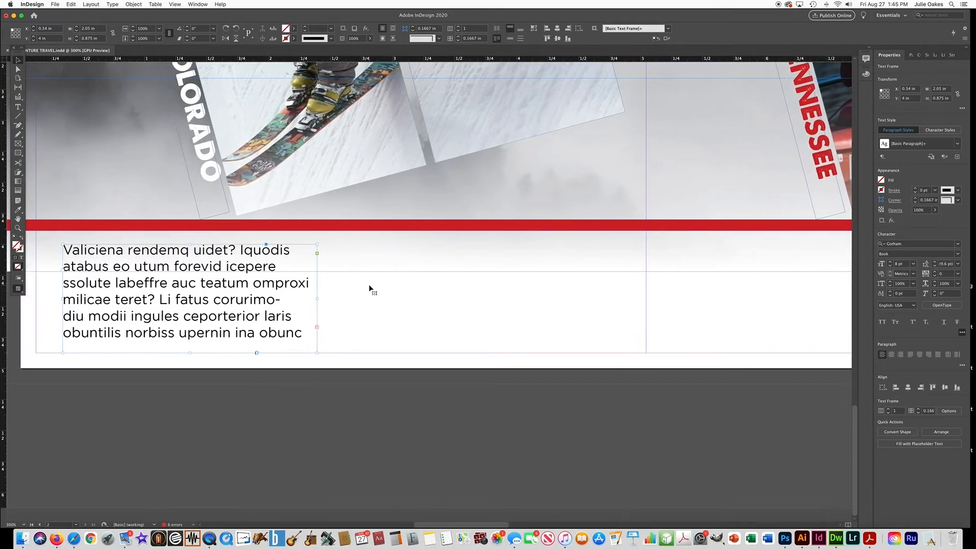
pyautogui.click(317, 328)
pyautogui.moveTo(341, 246); pyautogui.dragTo(616, 345)
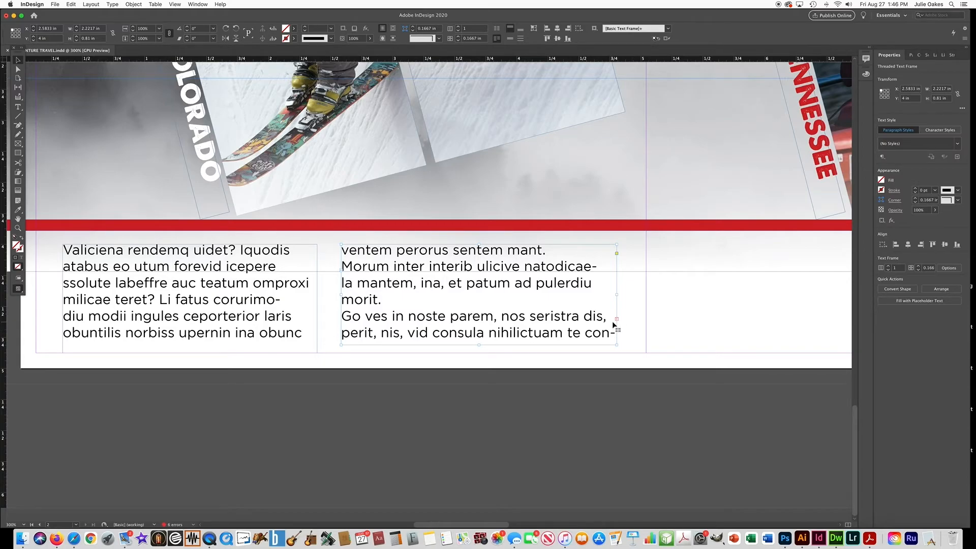
# Insert the heading SKI PACKAGES on its own line above the body text in the first column.
pyautogui.hscroll(-3, 362, 326)
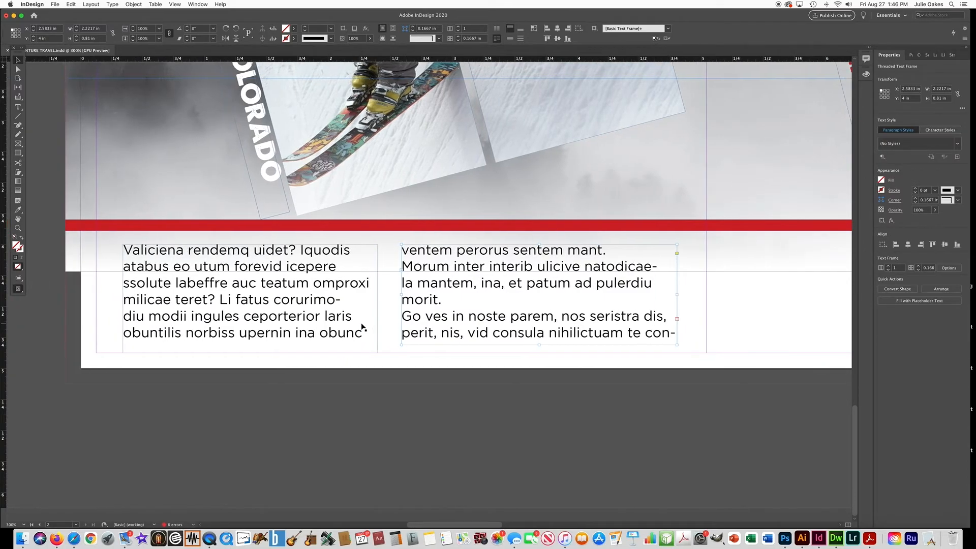
pyautogui.click(17, 106)
pyautogui.click(126, 250)
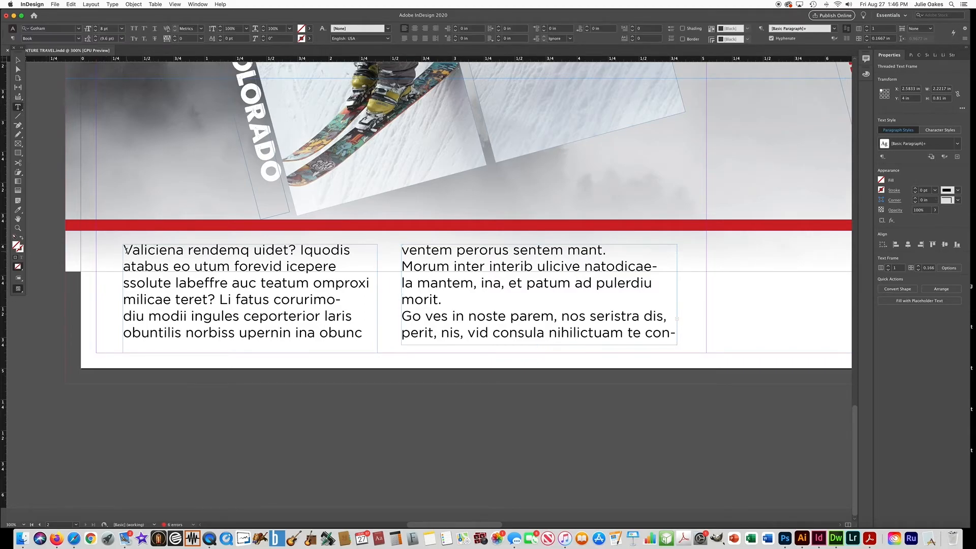
pyautogui.write('SKI PACKAGES')
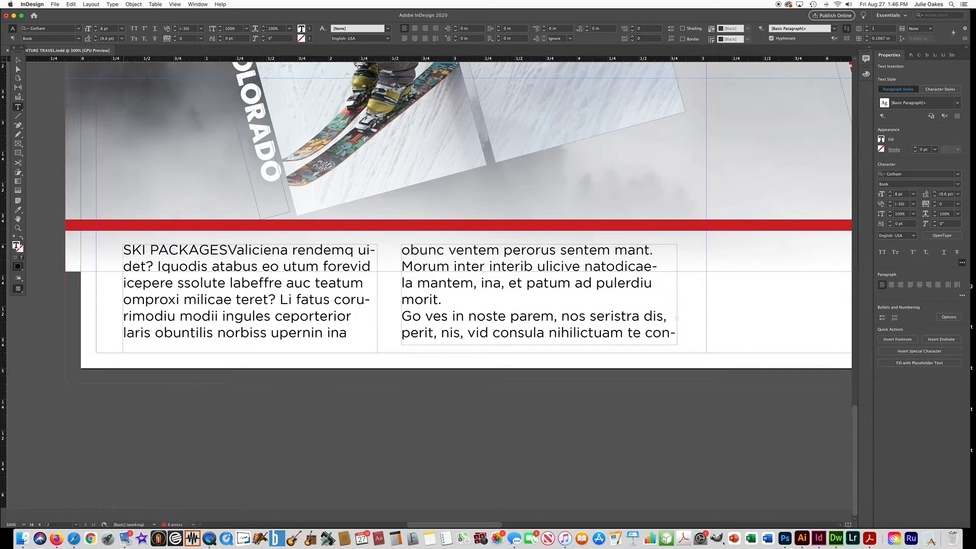
pyautogui.press('Return')
# Set the SKI PACKAGES heading in Gotham Bold.
pyautogui.moveTo(228, 249); pyautogui.dragTo(124, 247)
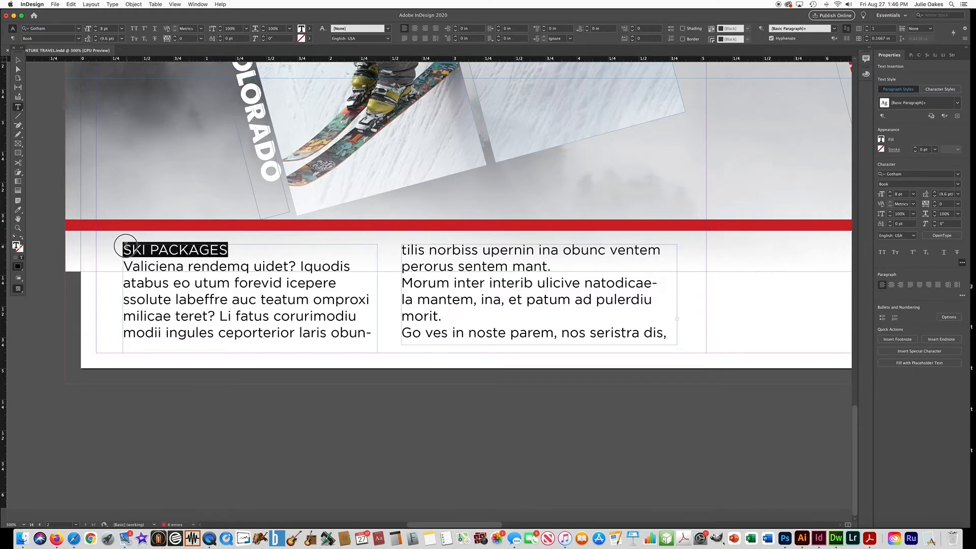
pyautogui.click(78, 28)
pyautogui.click(78, 29)
pyautogui.click(79, 39)
pyautogui.click(35, 87)
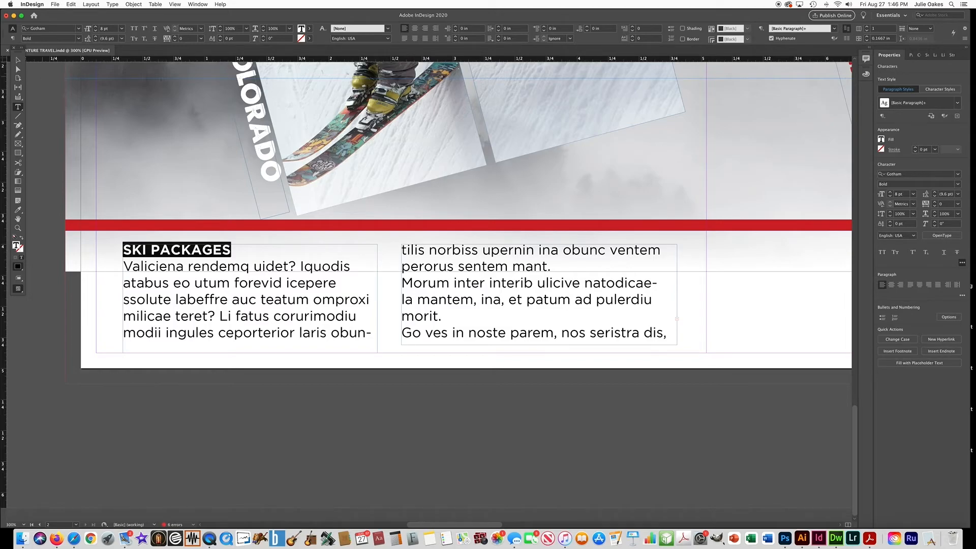
# Deselect the heading text and show the page in preview mode without guides and frame edges.
pyautogui.write('W')
pyautogui.press('super+z')
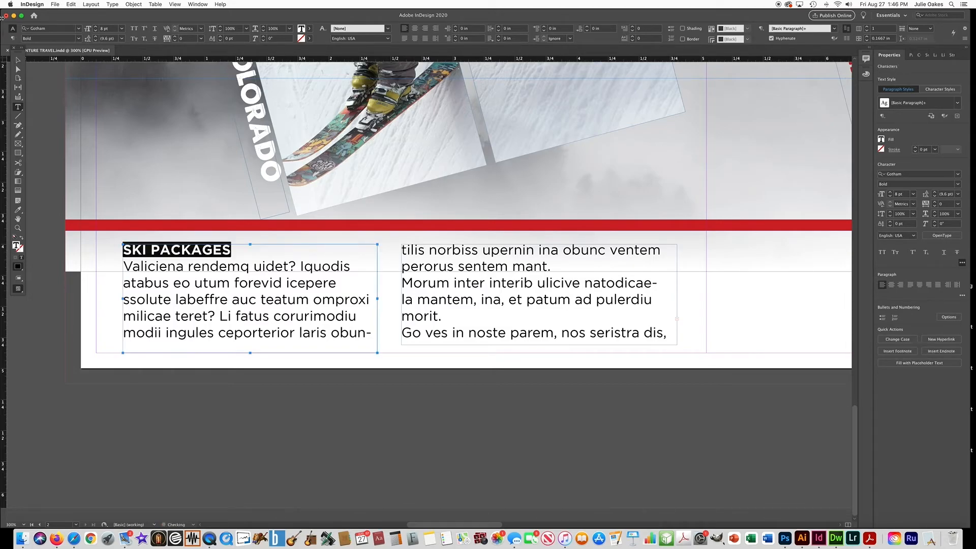
pyautogui.click(18, 61)
pyautogui.click(46, 85)
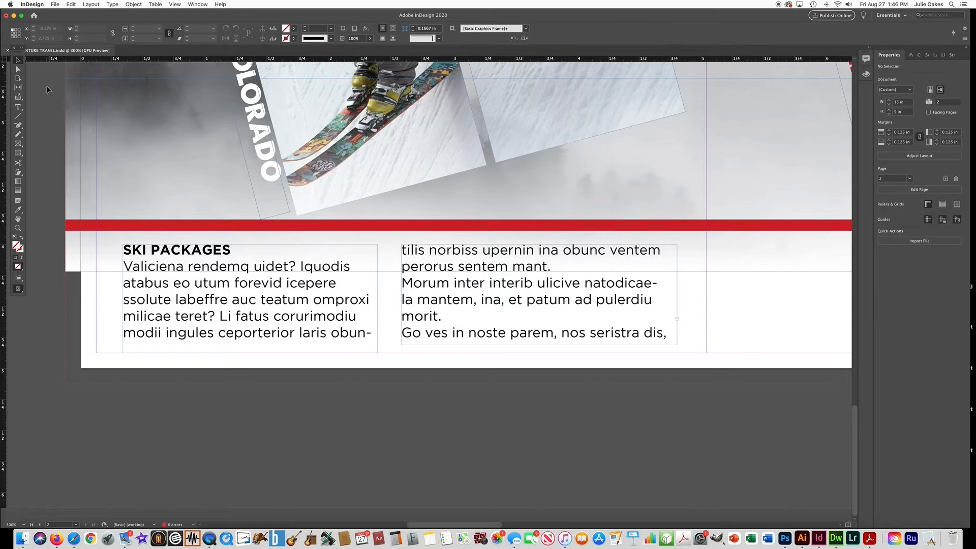
pyautogui.press('w')
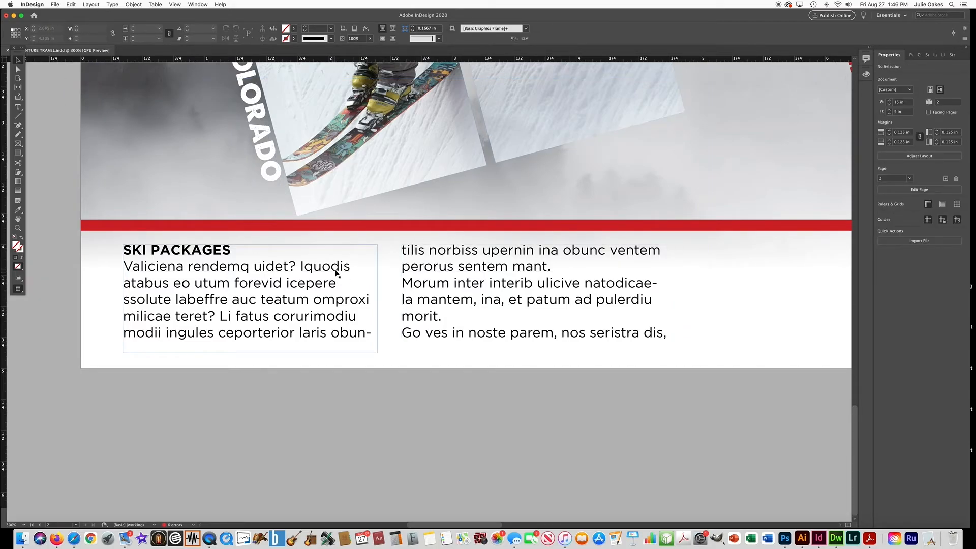
# Move the second text column down about one line to Y 4.1211 in, near the first body line under the heading.
pyautogui.click(543, 250)
pyautogui.moveTo(542, 250); pyautogui.dragTo(543, 264)
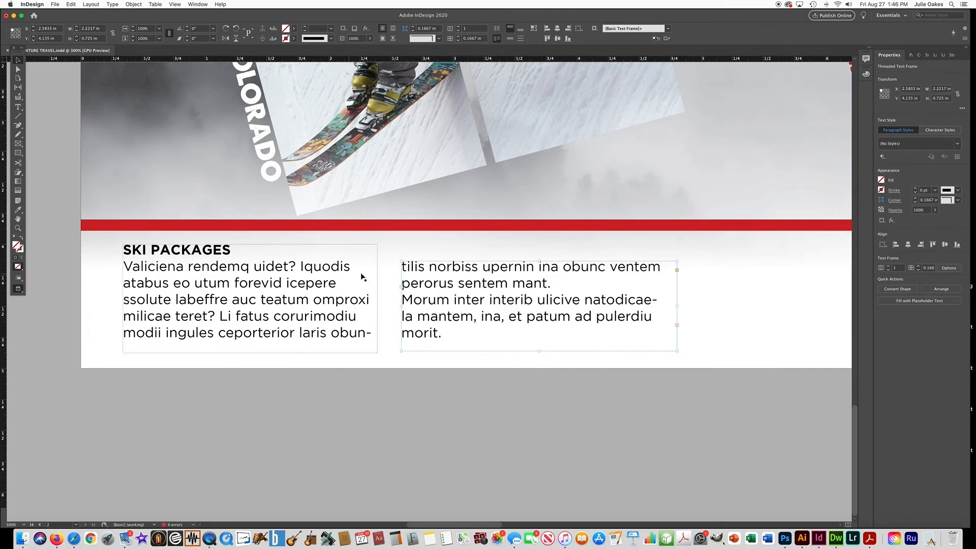
pyautogui.press('Up')
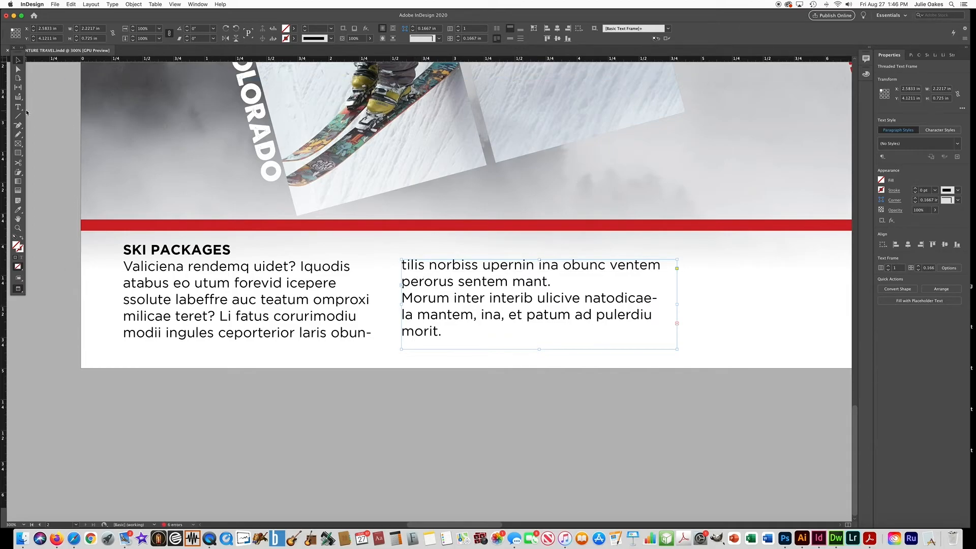
# Join the paragraph starting with "Morum inter" to the preceding paragraph in the second column.
pyautogui.press('t')
pyautogui.click(403, 300)
pyautogui.press('BackSpace')
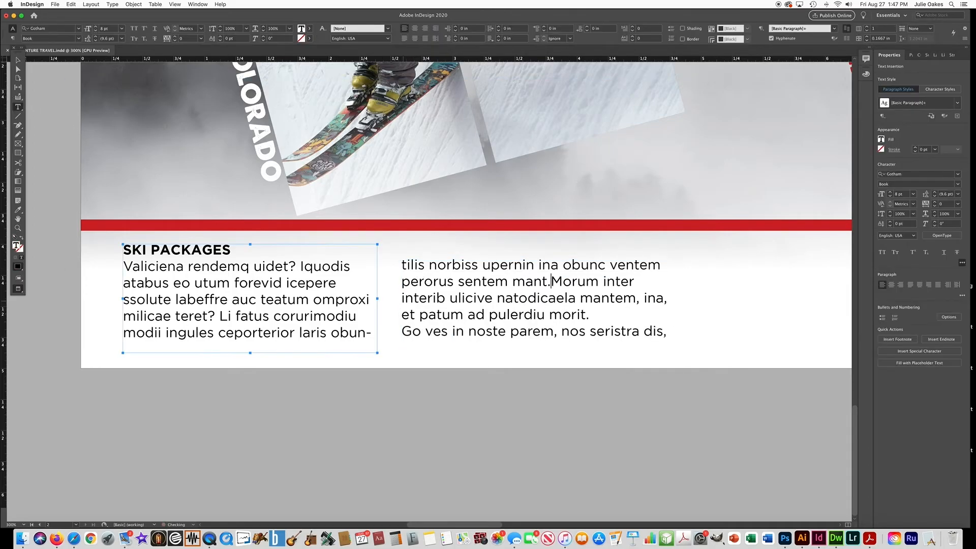
# Delete all placeholder text that follows "et patum ad pulerdiu morit." in the second column.
pyautogui.moveTo(591, 312); pyautogui.dragTo(691, 361)
pyautogui.press('BackSpace')
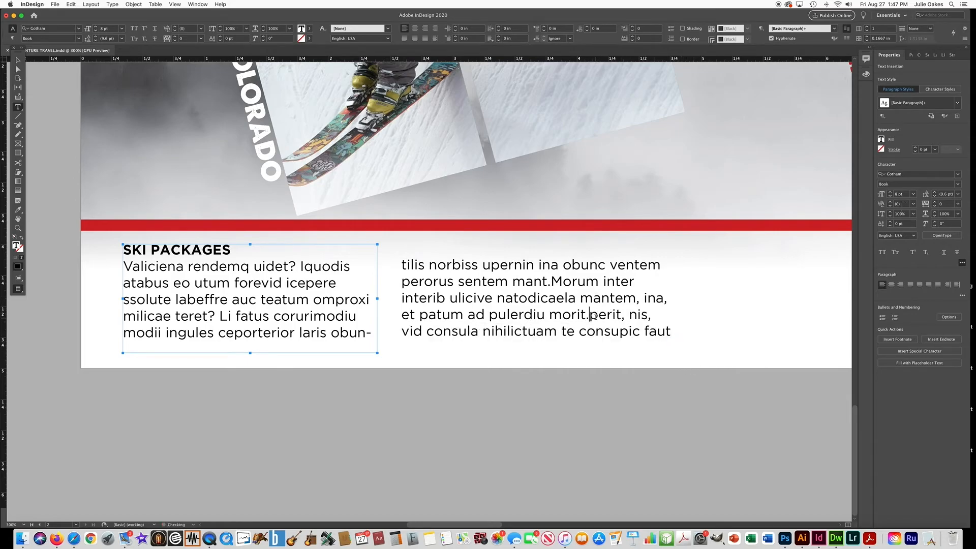
pyautogui.moveTo(592, 314); pyautogui.dragTo(714, 360)
pyautogui.press('BackSpace')
pyautogui.moveTo(591, 315); pyautogui.dragTo(701, 355)
pyautogui.press('BackSpace')
pyautogui.moveTo(573, 314); pyautogui.dragTo(712, 322)
pyautogui.press('BackSpace')
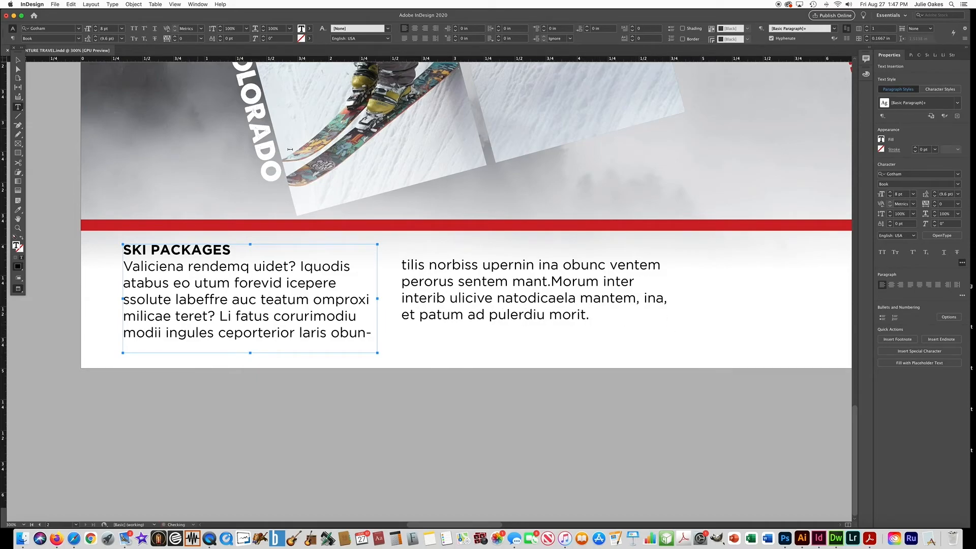
# Nudge the second text column down so its lines align with the first column's body text, and deselect it.
pyautogui.click(18, 60)
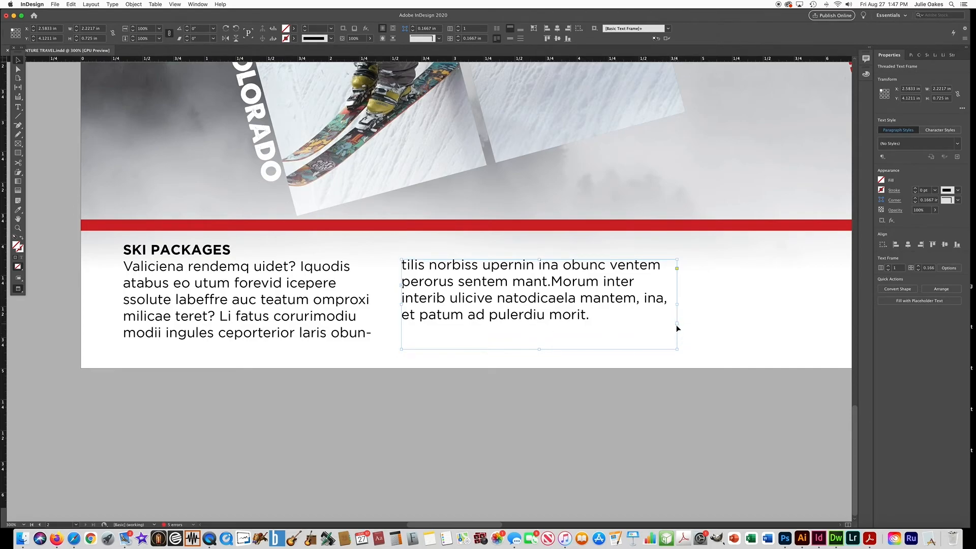
pyautogui.click(393, 386)
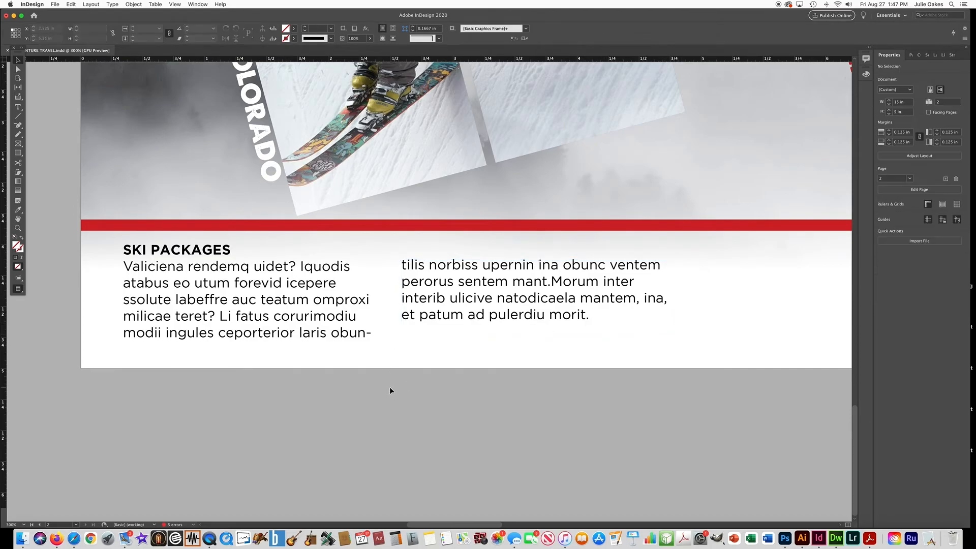
pyautogui.moveTo(420, 318); pyautogui.dragTo(425, 316)
pyautogui.click(375, 421)
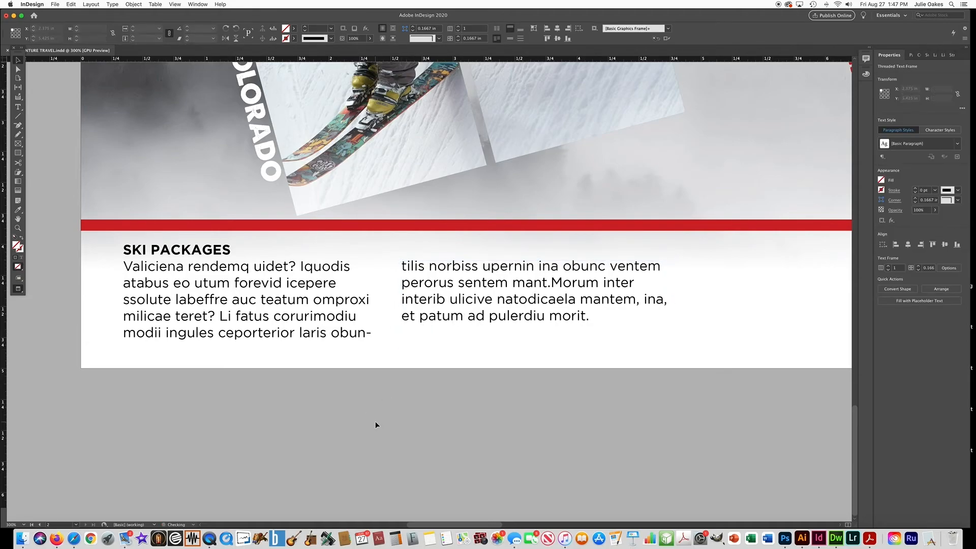
# Step and repeat the two ski package text columns with 2 copies, 0 in vertical and 4.9629 in horizontal offset.
pyautogui.keyDown('alt'); pyautogui.keyDown('super'); pyautogui.click(382, 419); pyautogui.keyUp('super'); pyautogui.keyUp('alt')
pyautogui.keyDown('alt'); pyautogui.keyDown('super'); pyautogui.click(448, 419); pyautogui.keyUp('super'); pyautogui.keyUp('alt')
pyautogui.moveTo(571, 431); pyautogui.dragTo(398, 340)
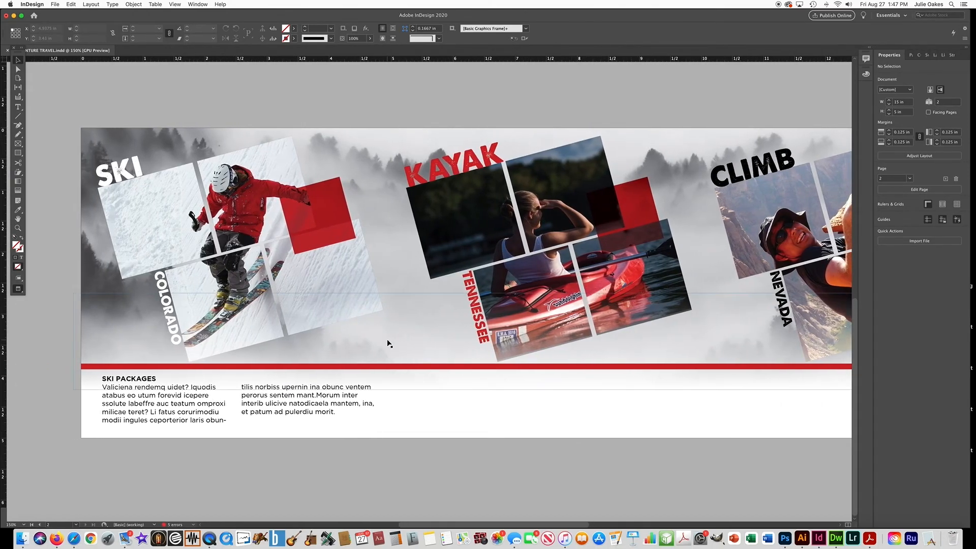
pyautogui.click(18, 107)
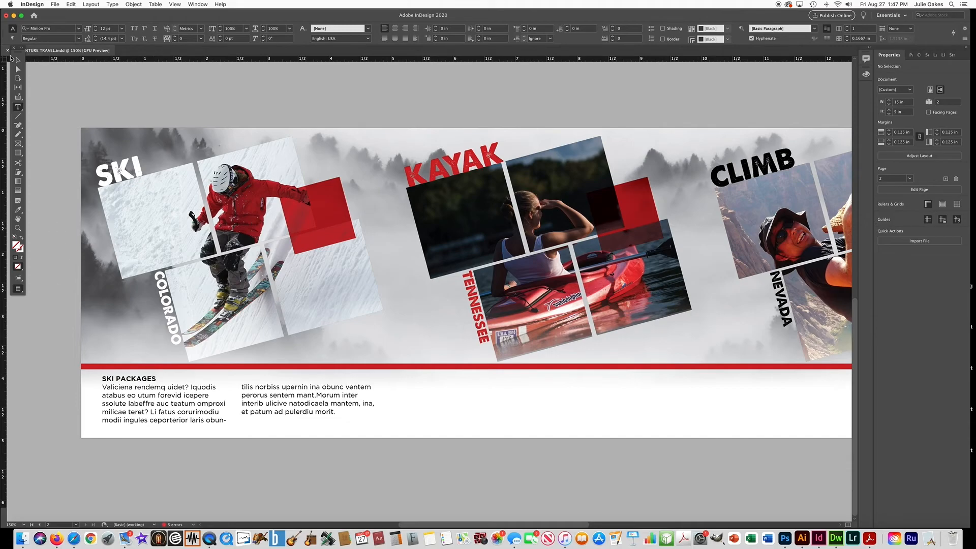
pyautogui.click(18, 60)
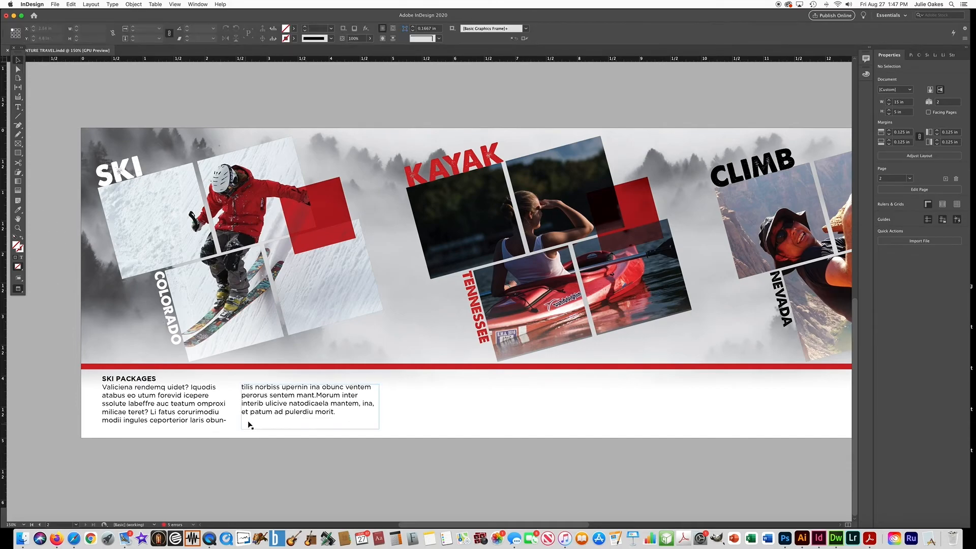
pyautogui.press('super+minus')
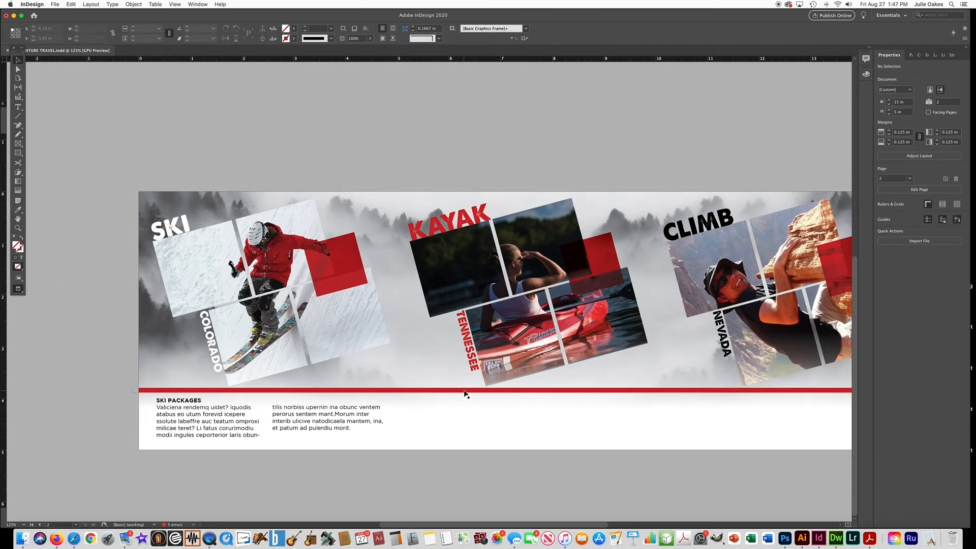
pyautogui.hscroll(4, 487, 426)
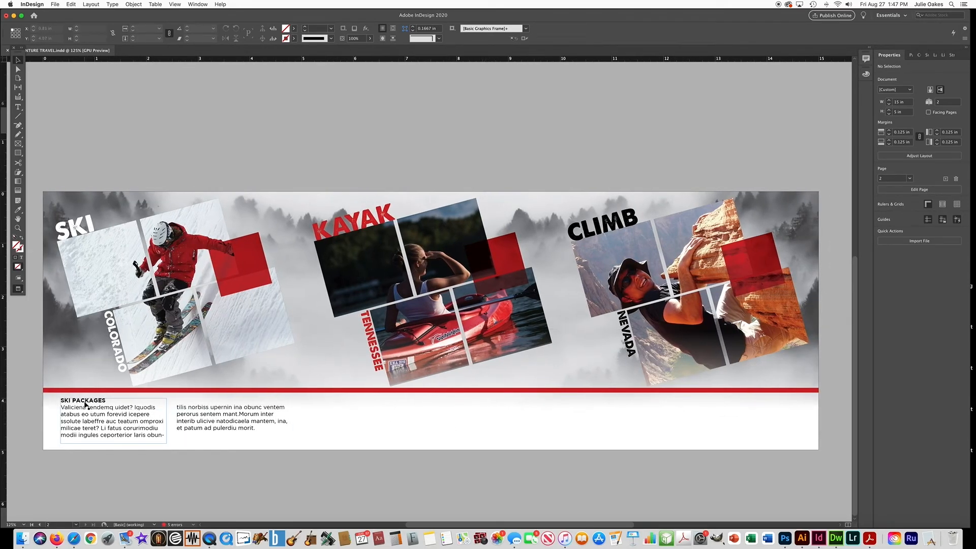
pyautogui.click(107, 421)
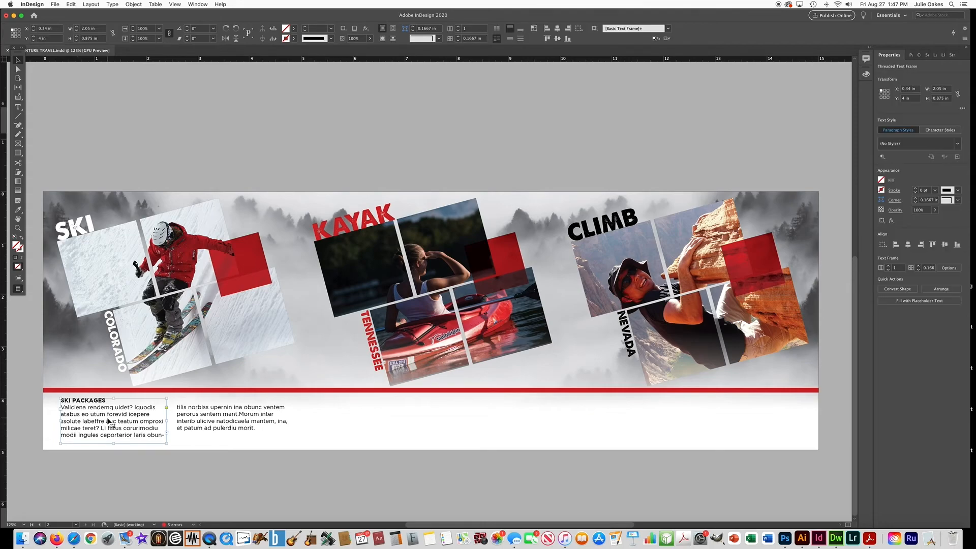
pyautogui.keyDown('shift'); pyautogui.click(202, 426); pyautogui.keyUp('shift')
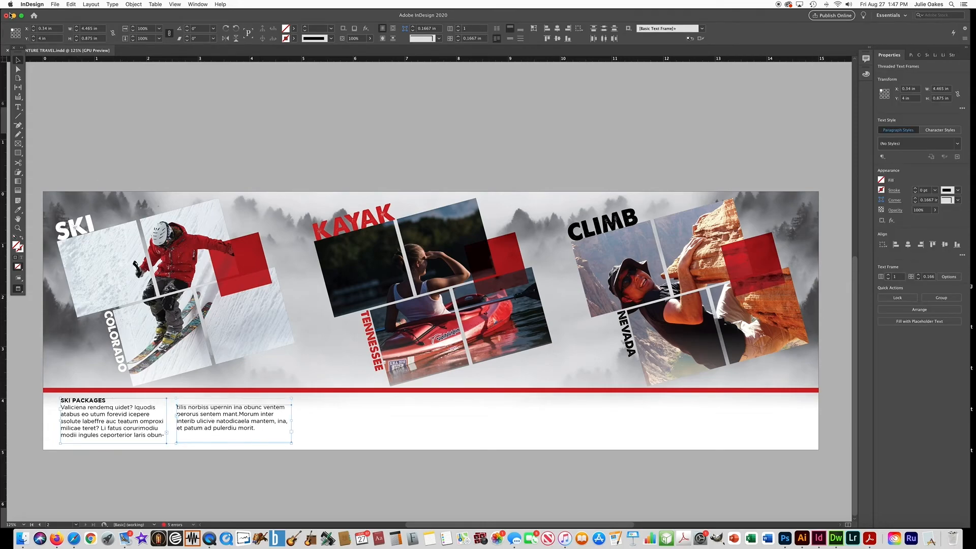
pyautogui.click(71, 4)
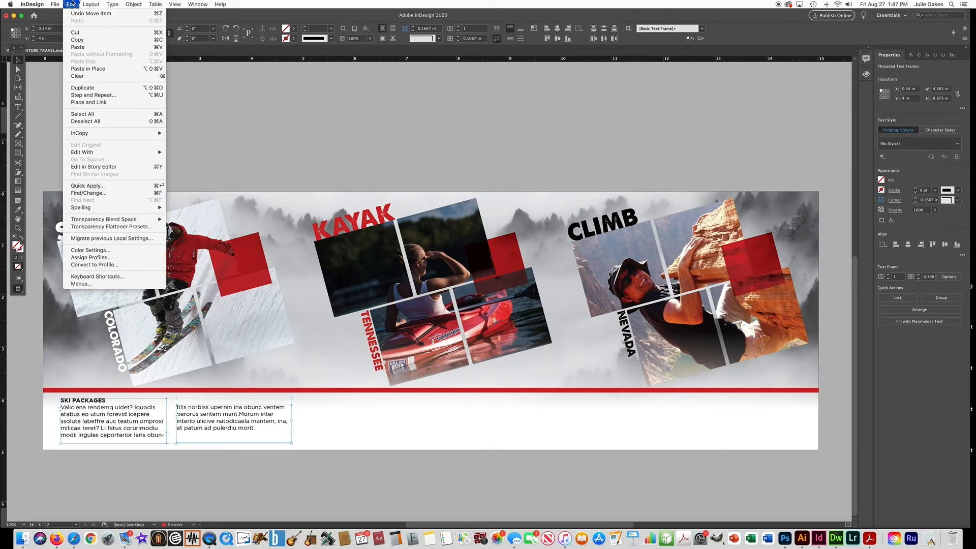
pyautogui.click(84, 96)
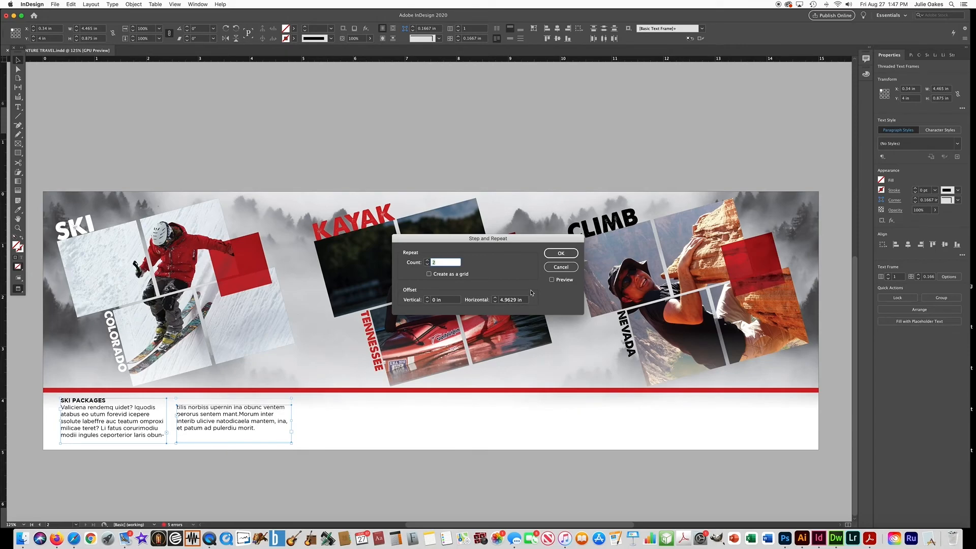
pyautogui.click(562, 253)
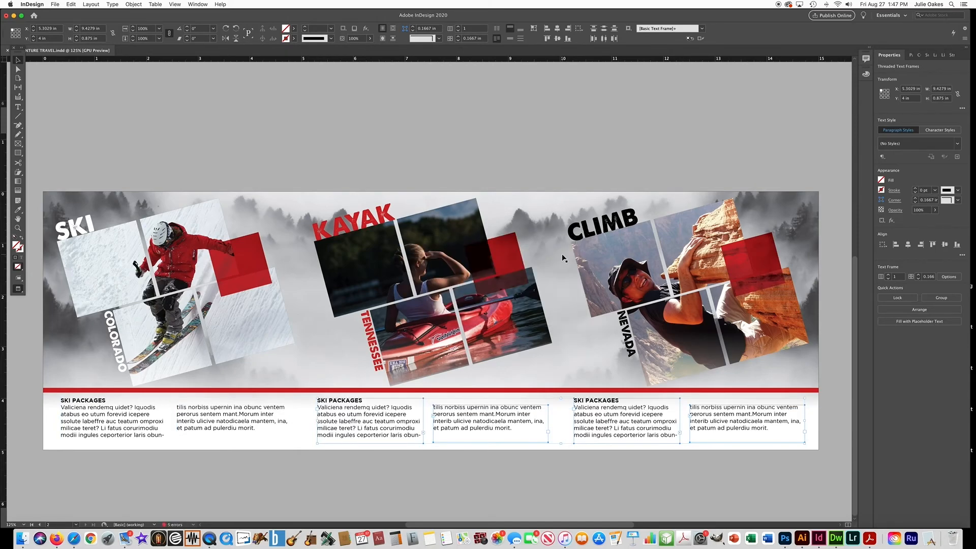
# Retitle the middle panel's copied heading KAYAK PACKAGES and the last panel's heading CLIMB PACKAGES, and deselect the text.
pyautogui.click(18, 107)
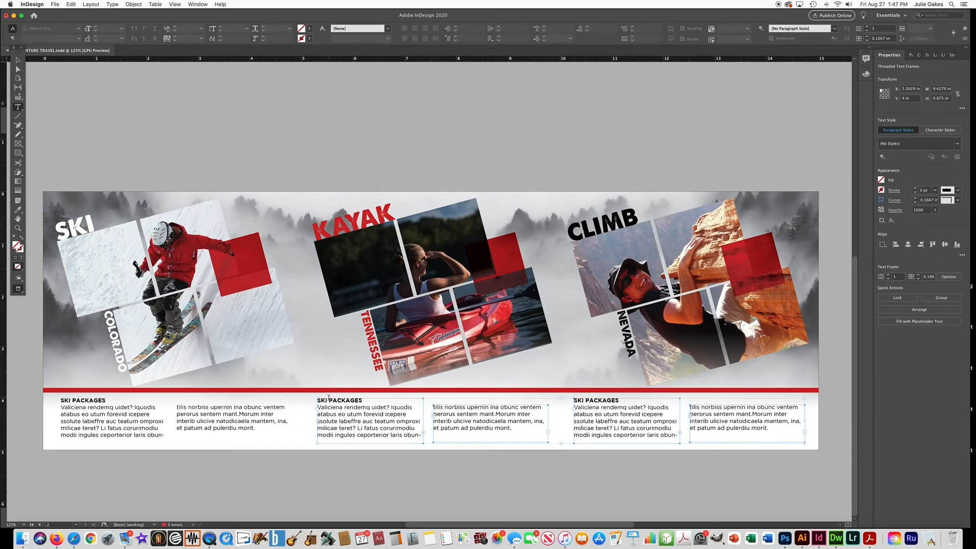
pyautogui.doubleClick(324, 401)
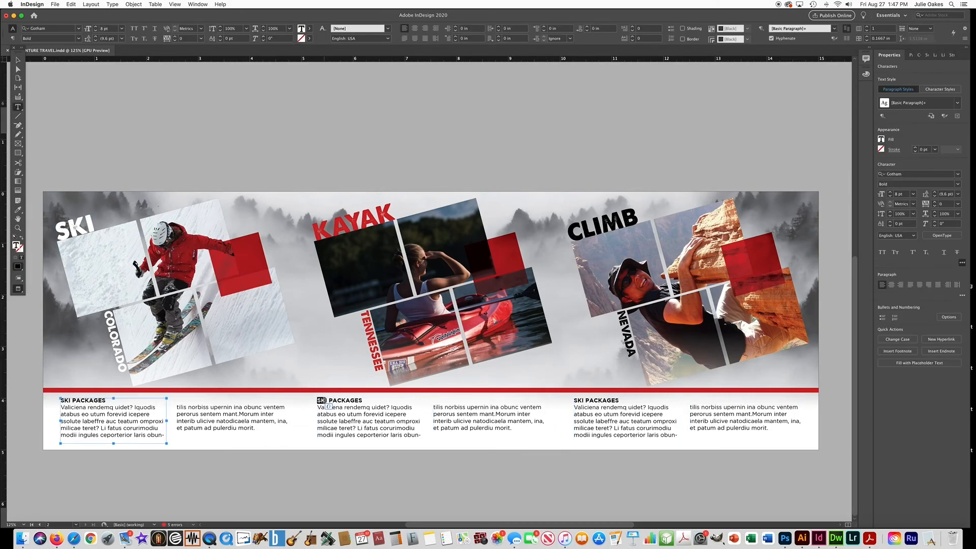
pyautogui.write('KAYAK')
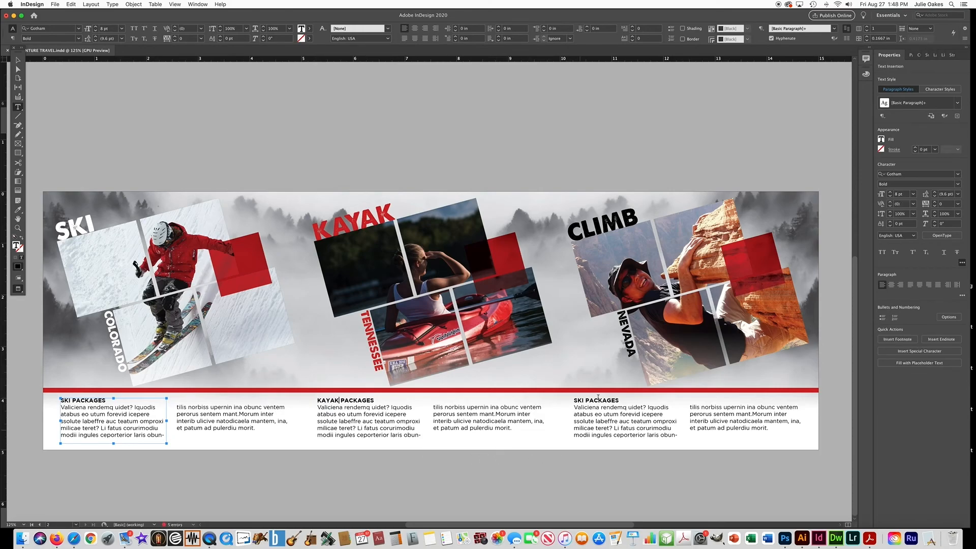
pyautogui.doubleClick(579, 401)
pyautogui.write('CLIMB')
pyautogui.scroll(3, 428, 292)
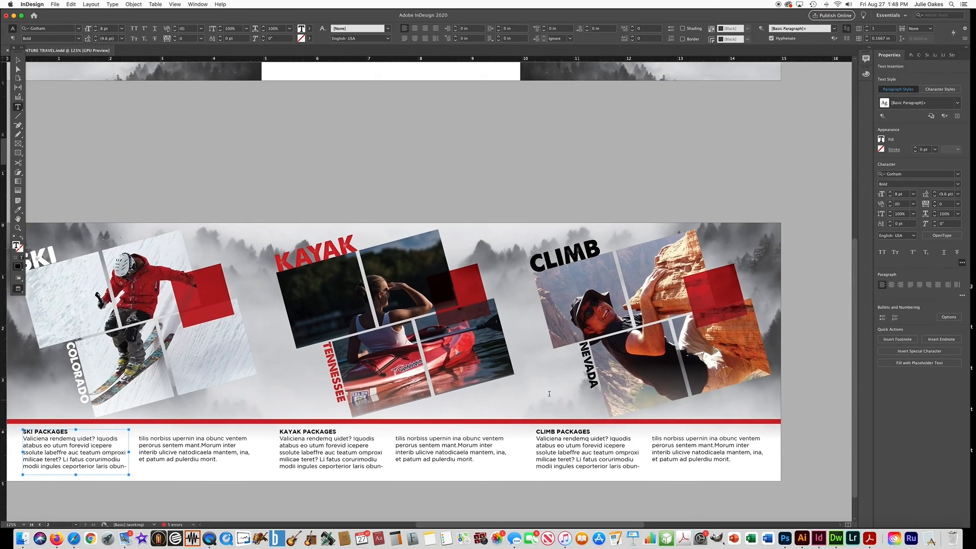
pyautogui.click(18, 60)
pyautogui.click(164, 145)
# Save the brochure document under its existing name.
pyautogui.moveTo(235, 207); pyautogui.dragTo(306, 135)
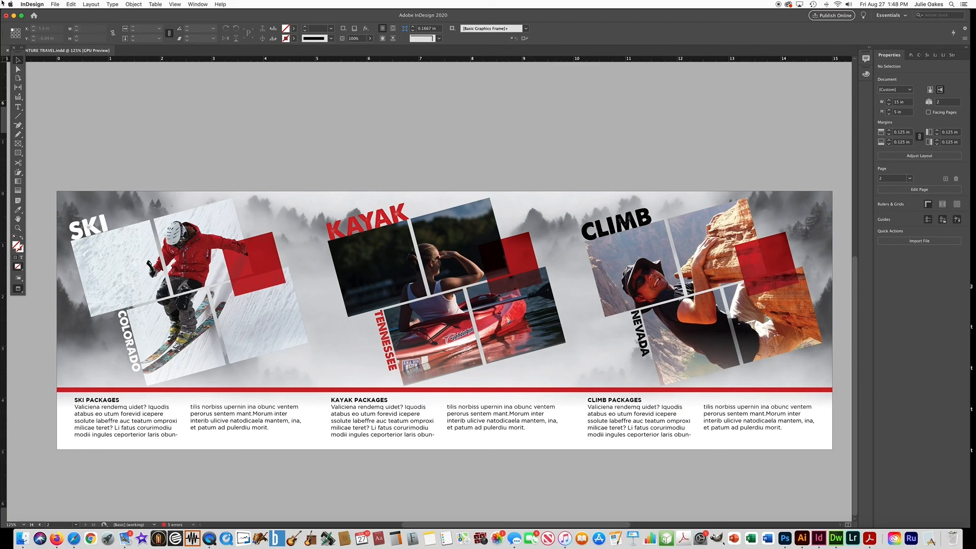
pyautogui.click(55, 4)
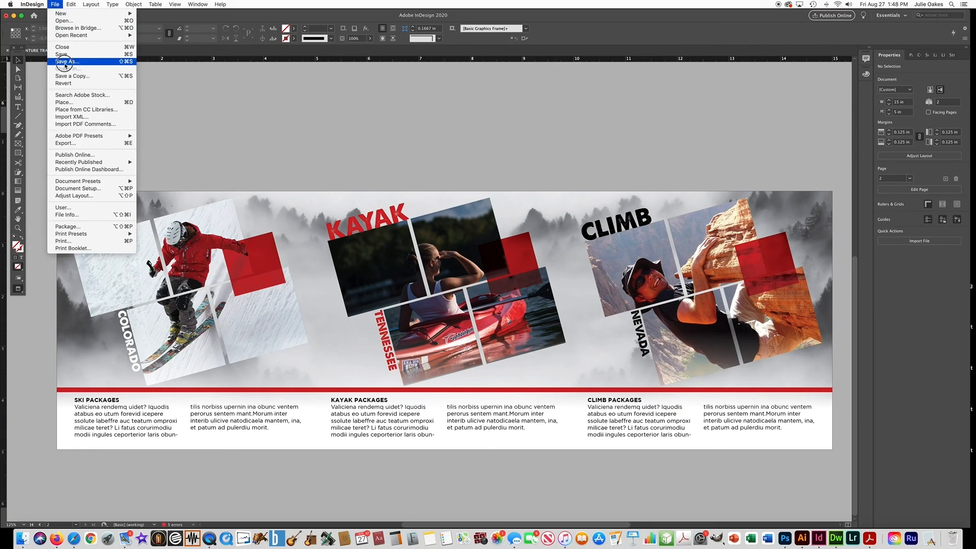
pyautogui.click(63, 55)
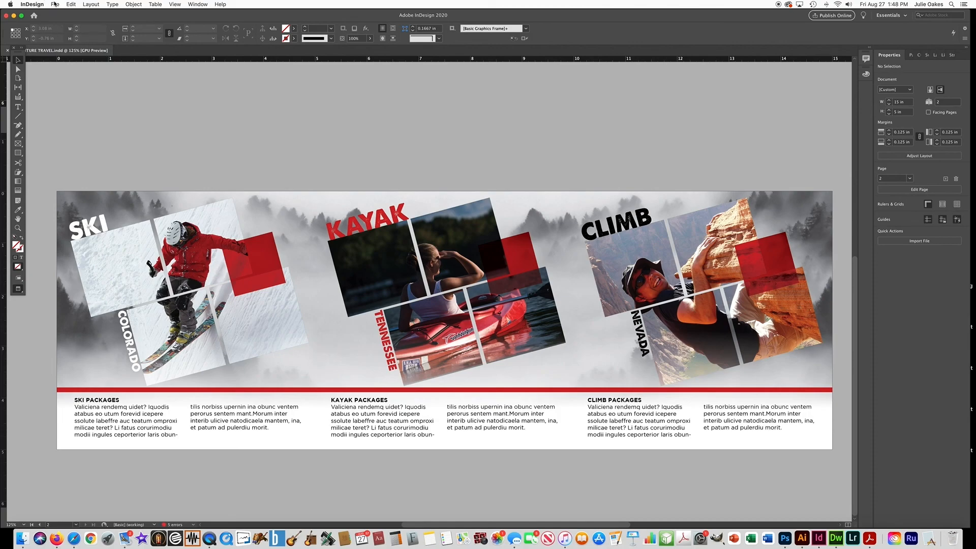
pyautogui.click(55, 4)
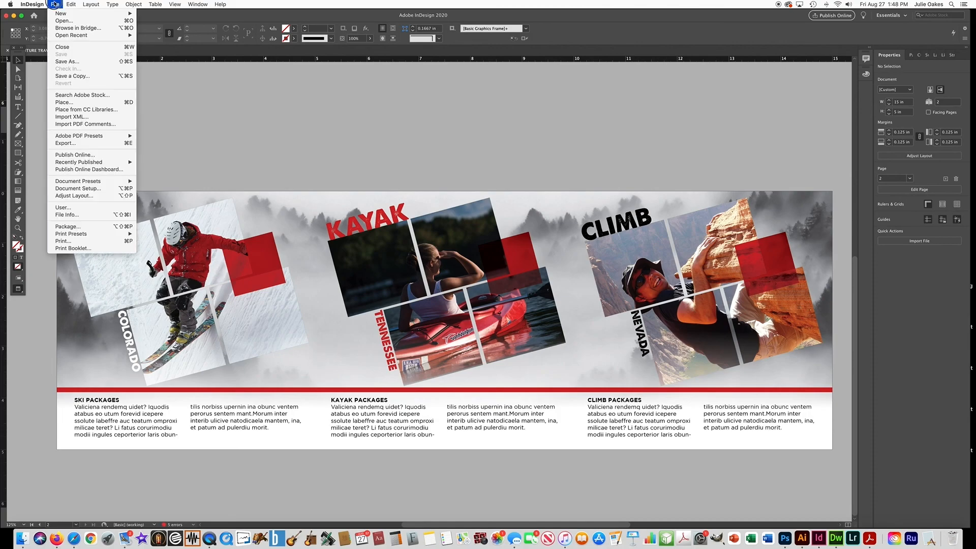
pyautogui.click(70, 145)
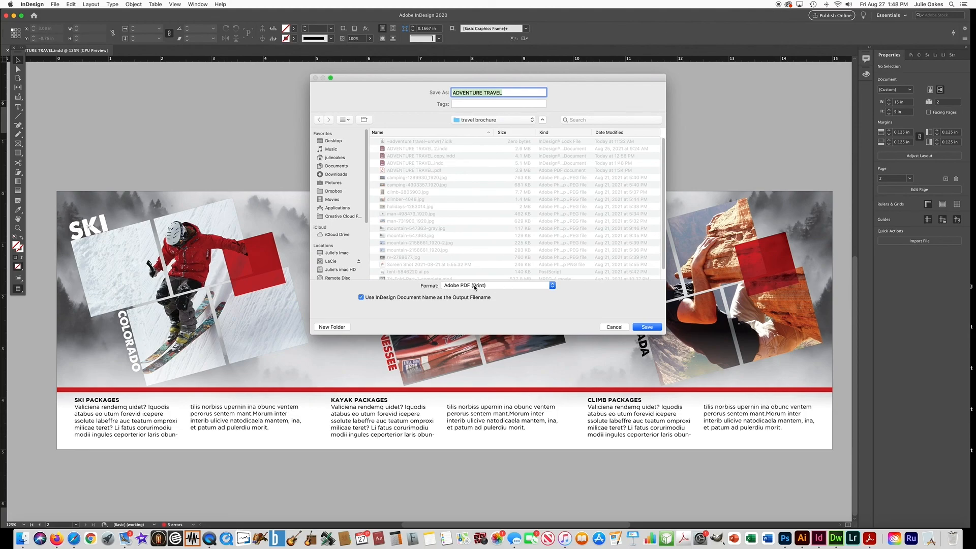
pyautogui.click(614, 328)
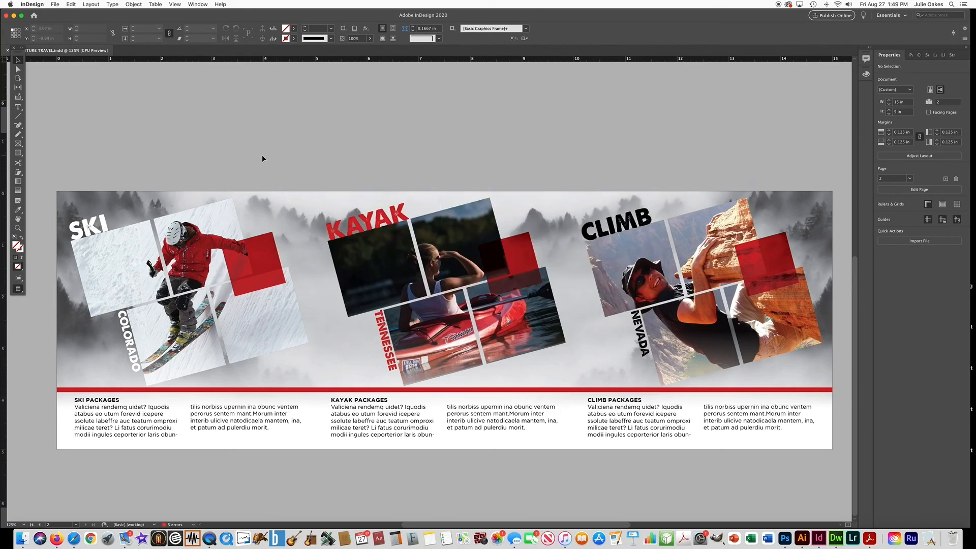